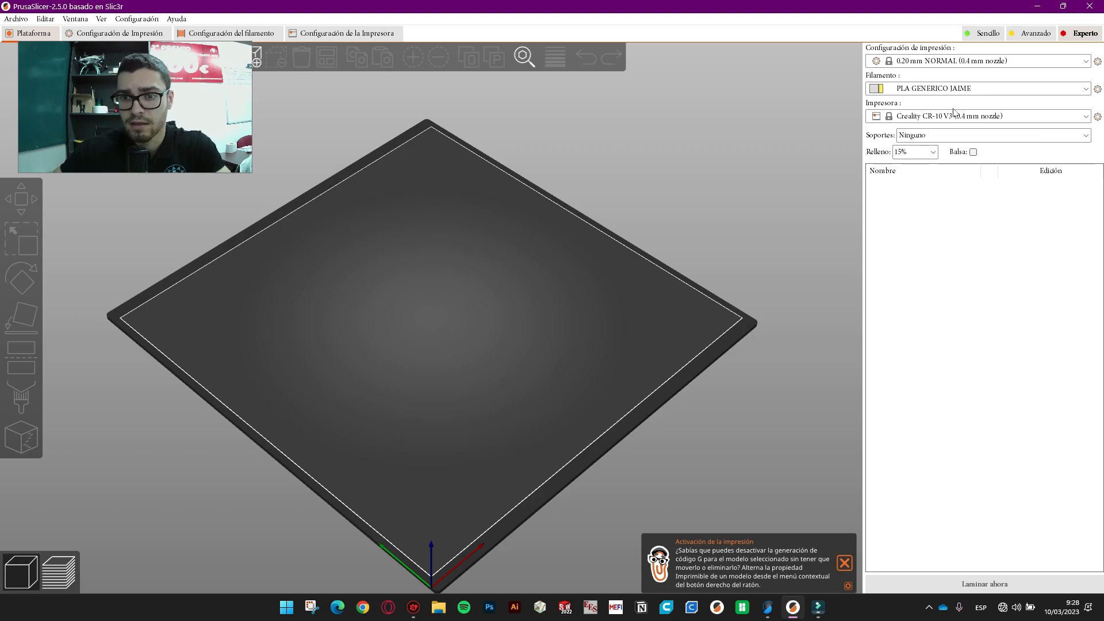
- Review the presets, keeping 0.20 mm NORMAL print settings and the Creality CR-10 V3 printer
{"action": "left_click", "coordinate": [964, 61]}
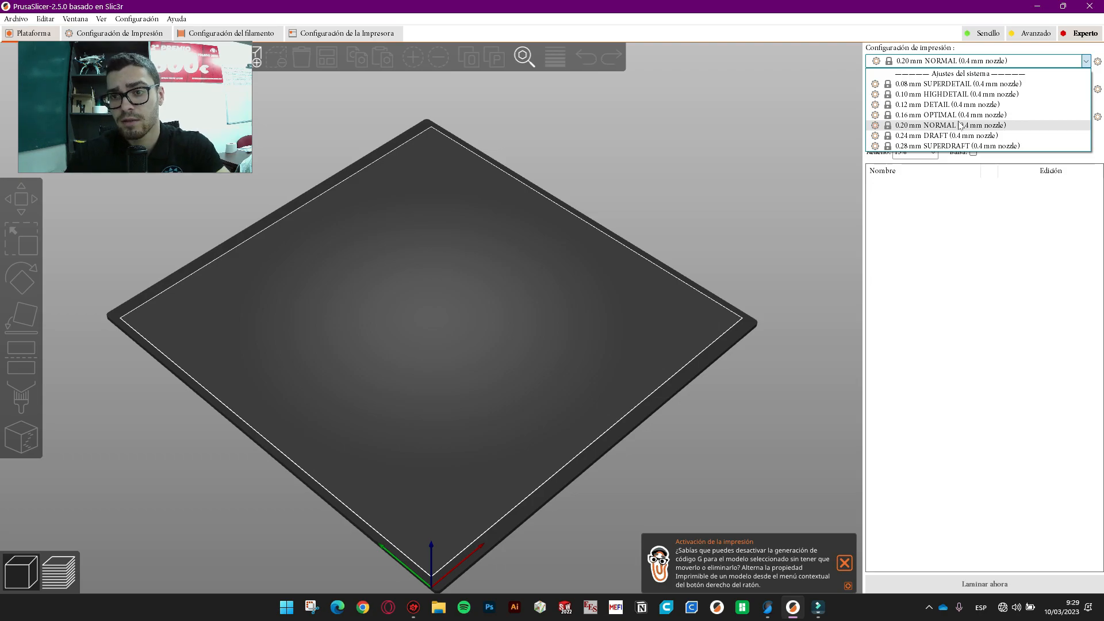
{"action": "left_click", "coordinate": [920, 59]}
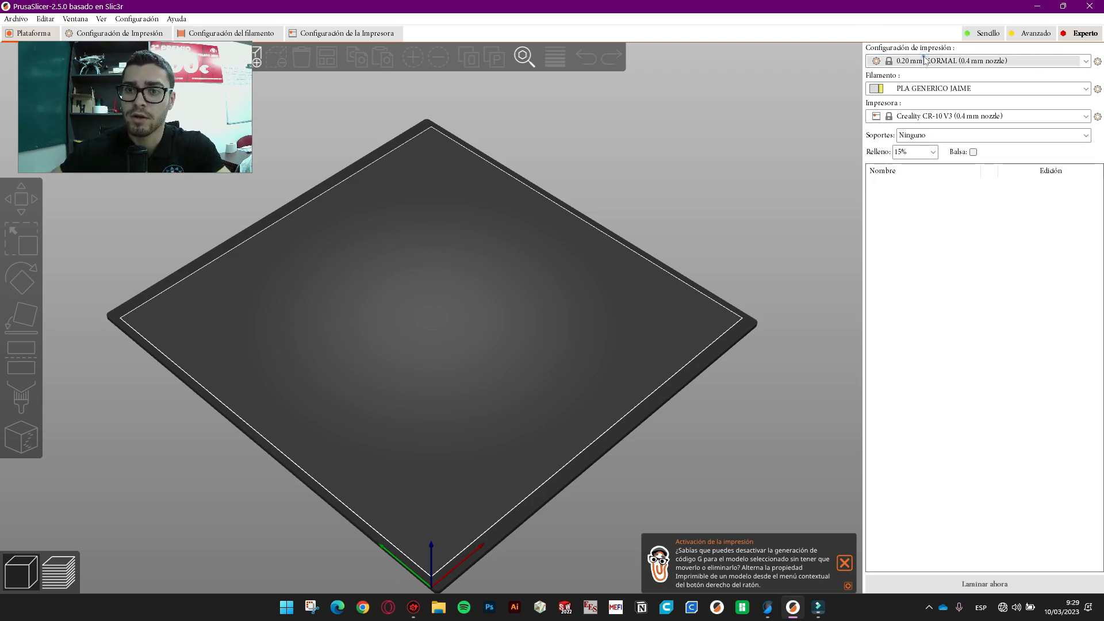
{"action": "left_click", "coordinate": [943, 118]}
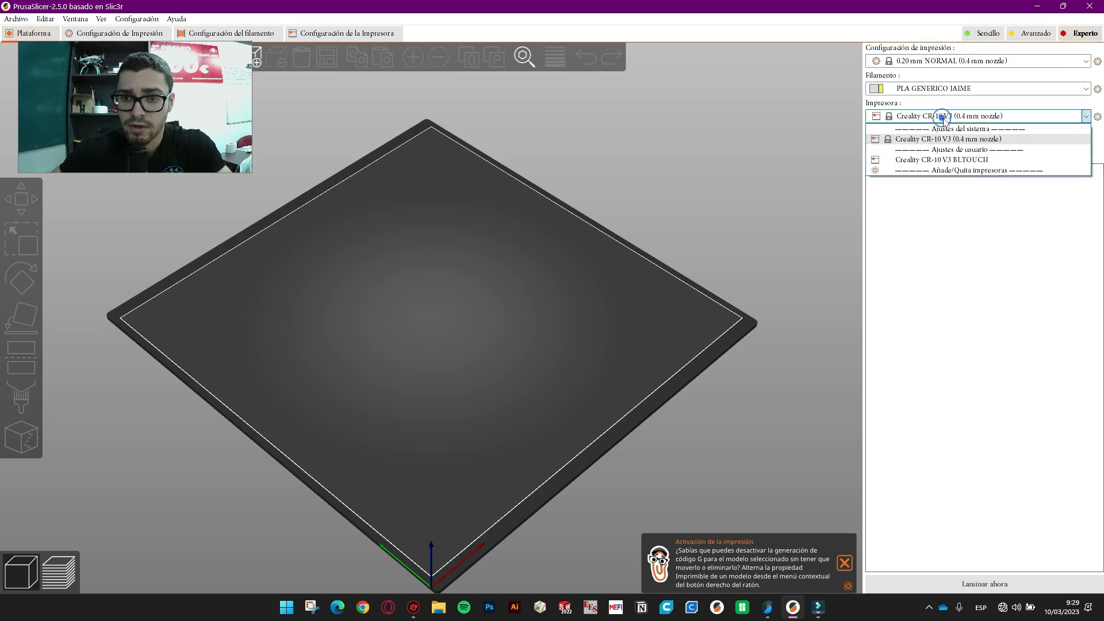
{"action": "left_click", "coordinate": [984, 116]}
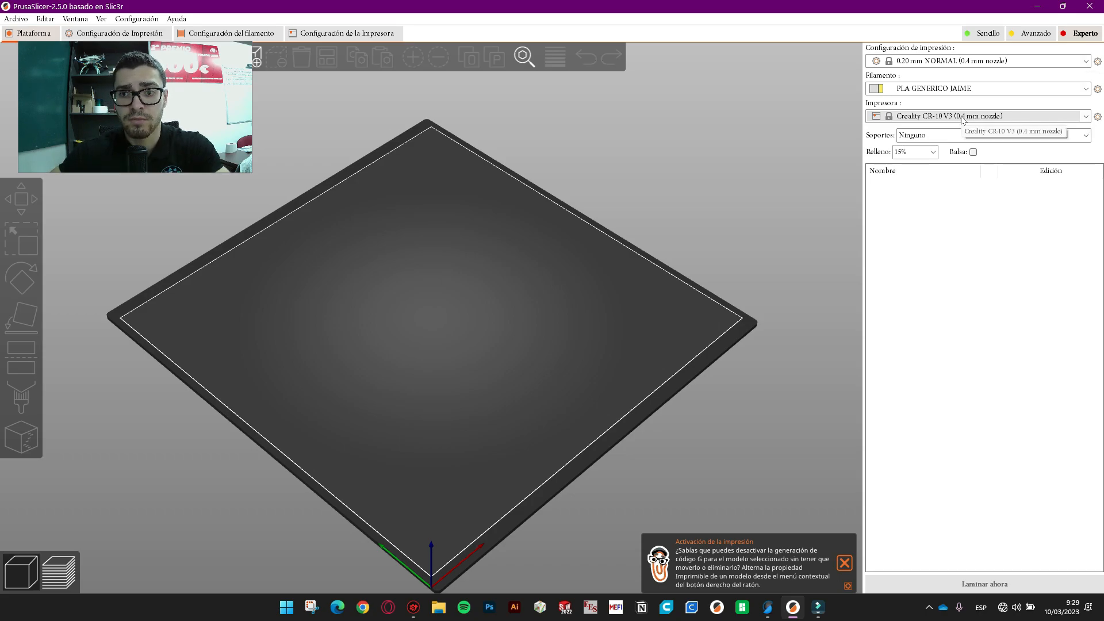
{"action": "left_click", "coordinate": [955, 61]}
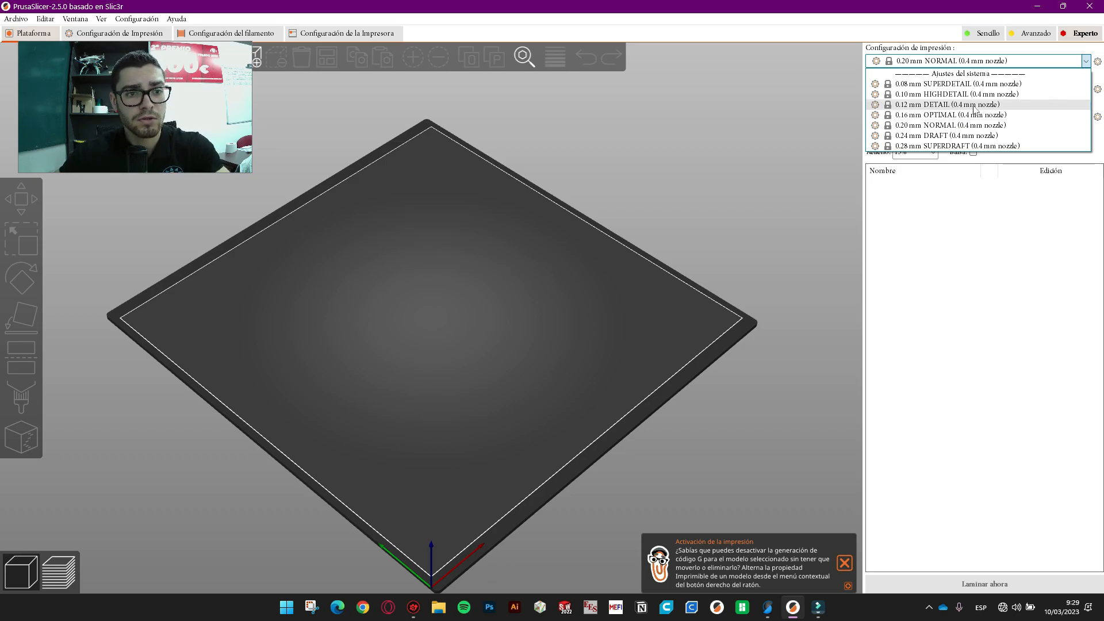
{"action": "left_click", "coordinate": [957, 64]}
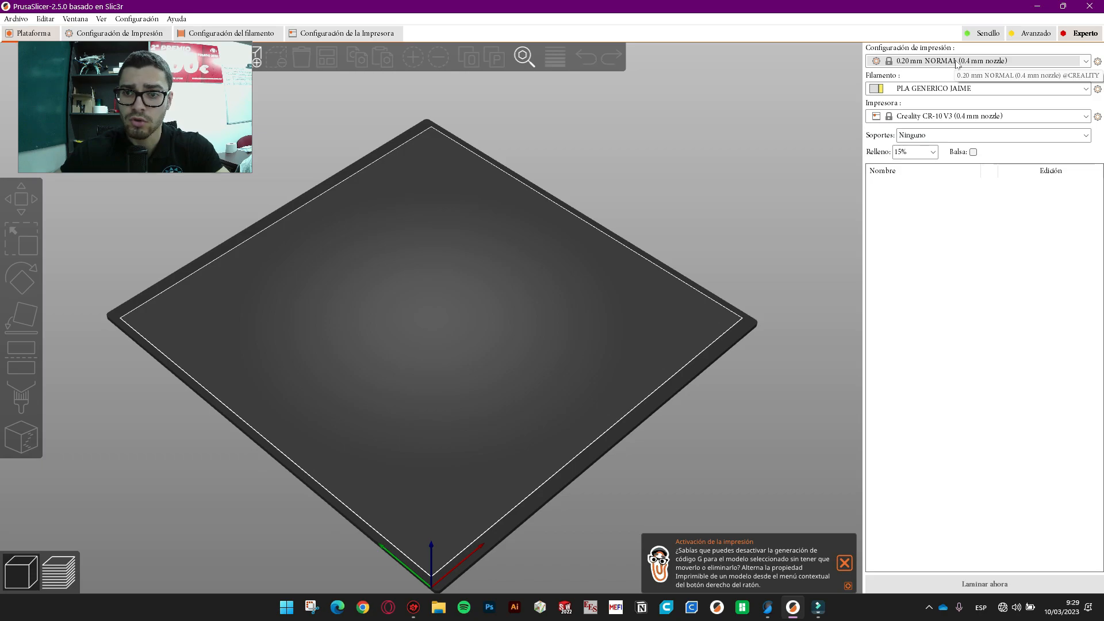
{"action": "left_click", "coordinate": [915, 63]}
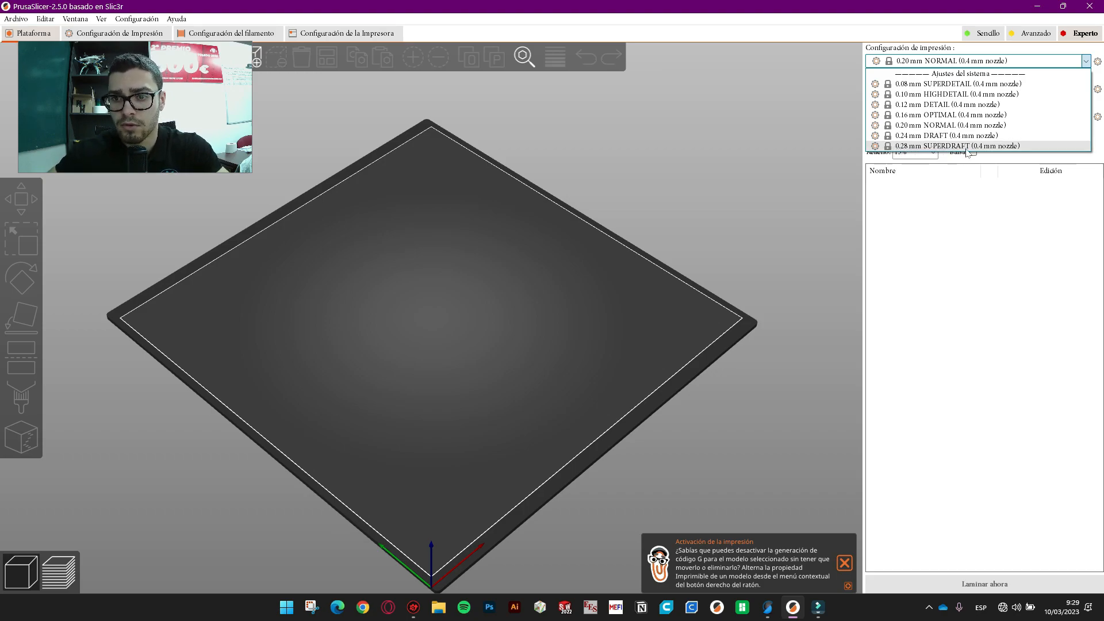
{"action": "left_click", "coordinate": [955, 62]}
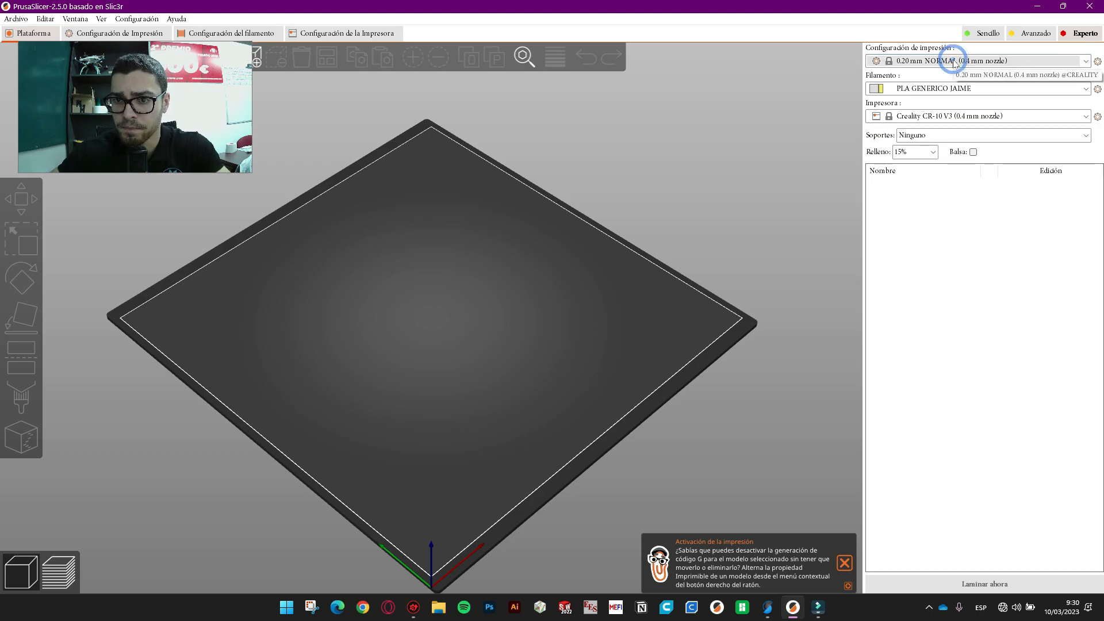
- Keep PLA GENERICO JAIME as the filament and bring up the support generation options
{"action": "left_click", "coordinate": [939, 89]}
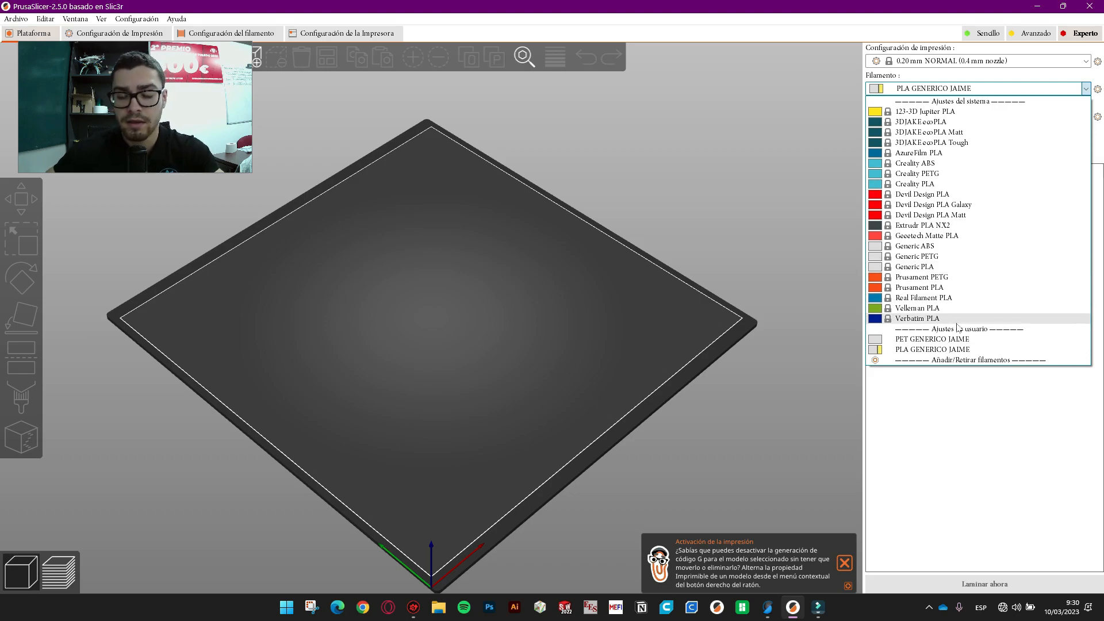
{"action": "left_click", "coordinate": [946, 86]}
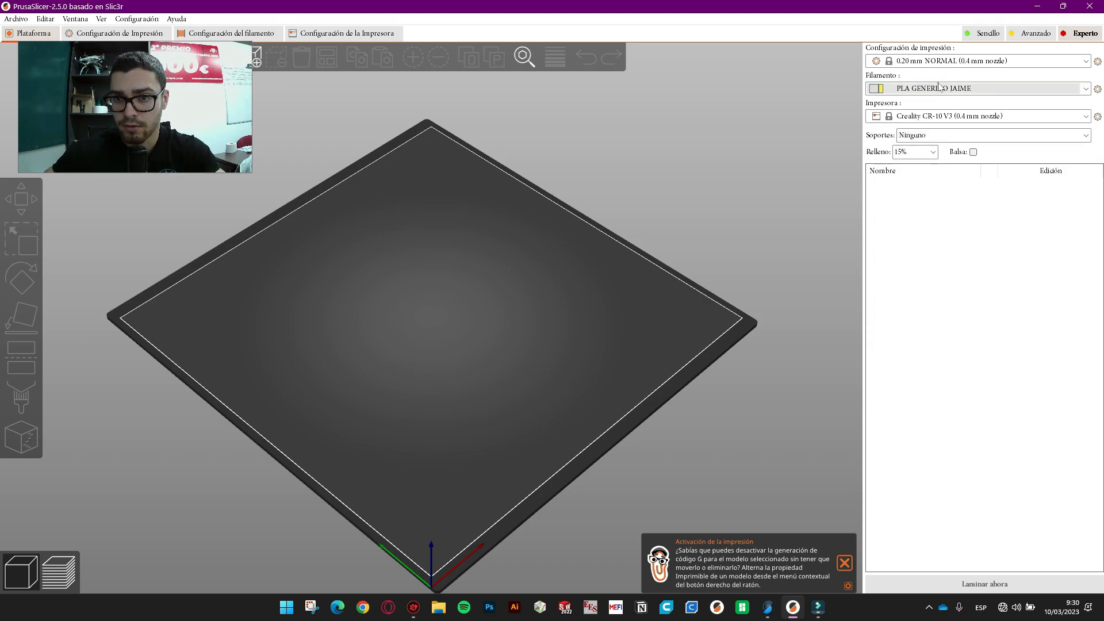
{"action": "left_click", "coordinate": [956, 135]}
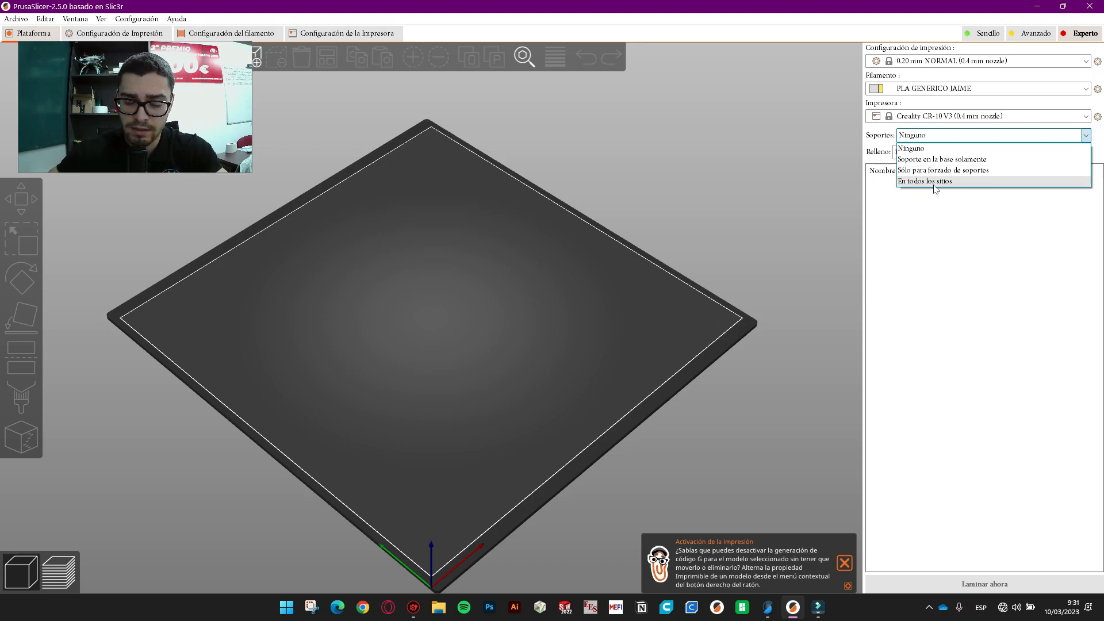
- Leave supports at Ninguno and infill at 15%, then import Pieza1.STL onto the bed
{"action": "left_click", "coordinate": [967, 137]}
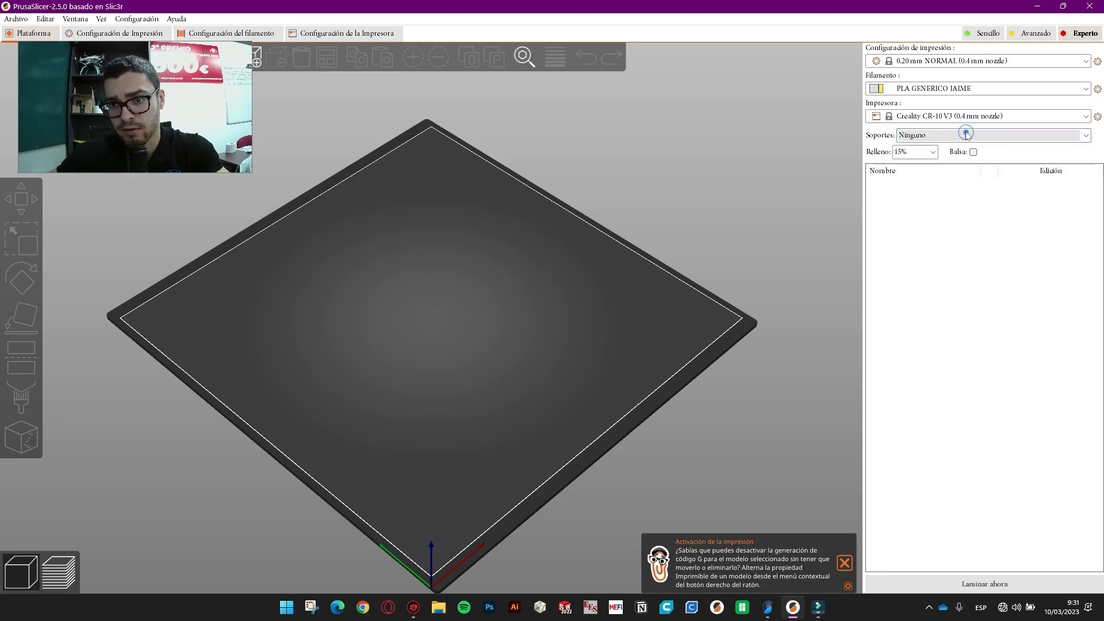
{"action": "left_click", "coordinate": [932, 152]}
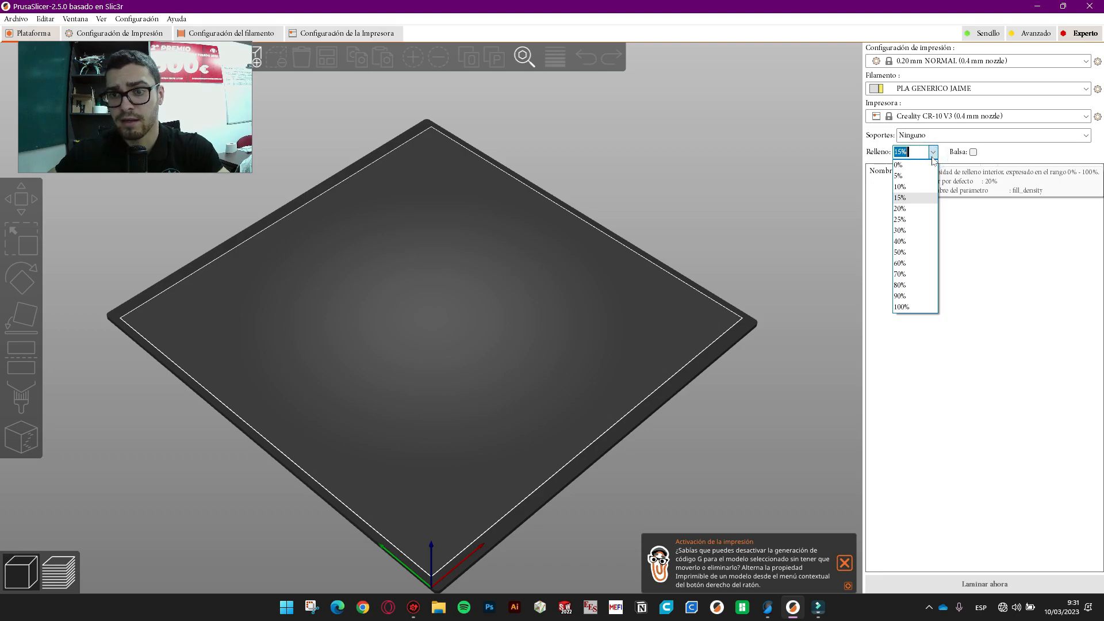
{"action": "left_click", "coordinate": [933, 154]}
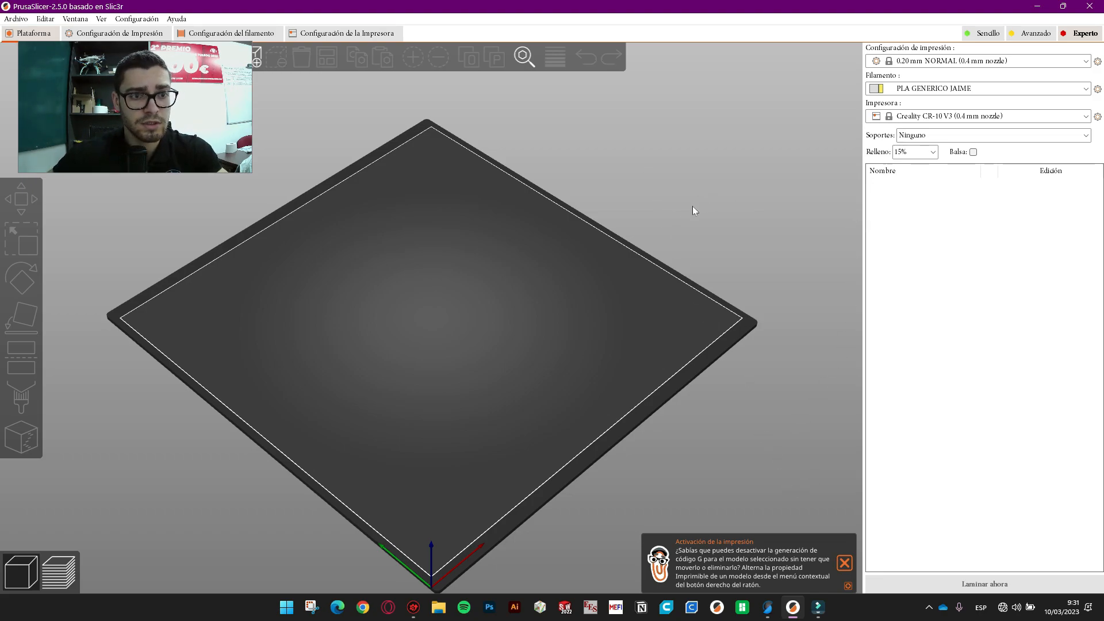
{"action": "left_click_drag", "start_coordinate": [145, 83], "coordinate": [130, 83]}
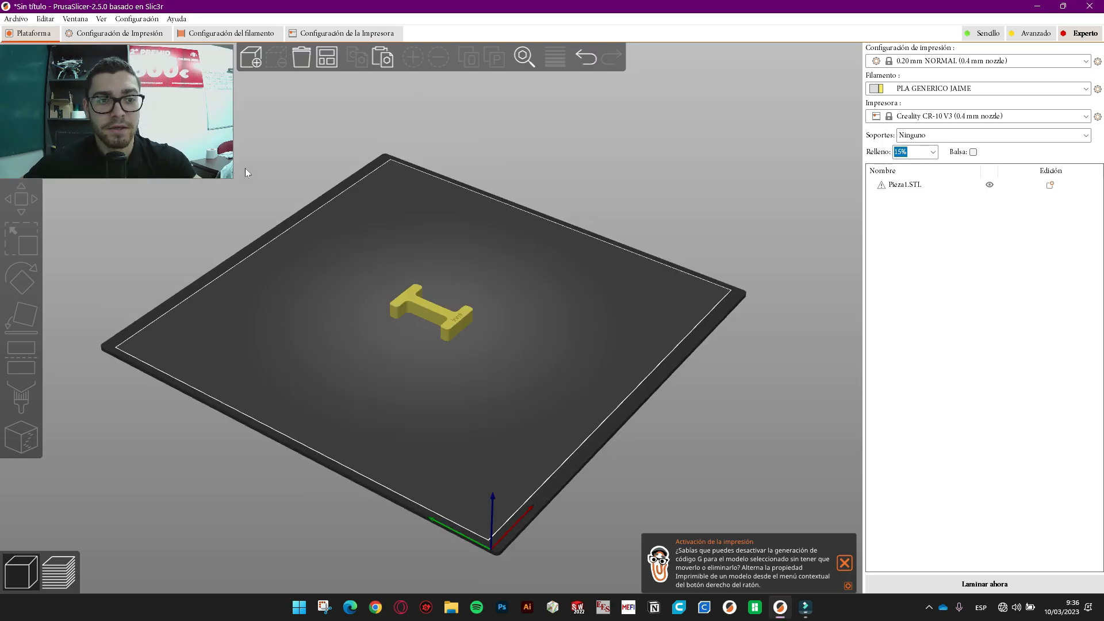
- Dismiss the add-file and import menus, then select Pieza1.STL to show its 30 × 50 × 10 mm size
{"action": "left_click", "coordinate": [253, 60]}
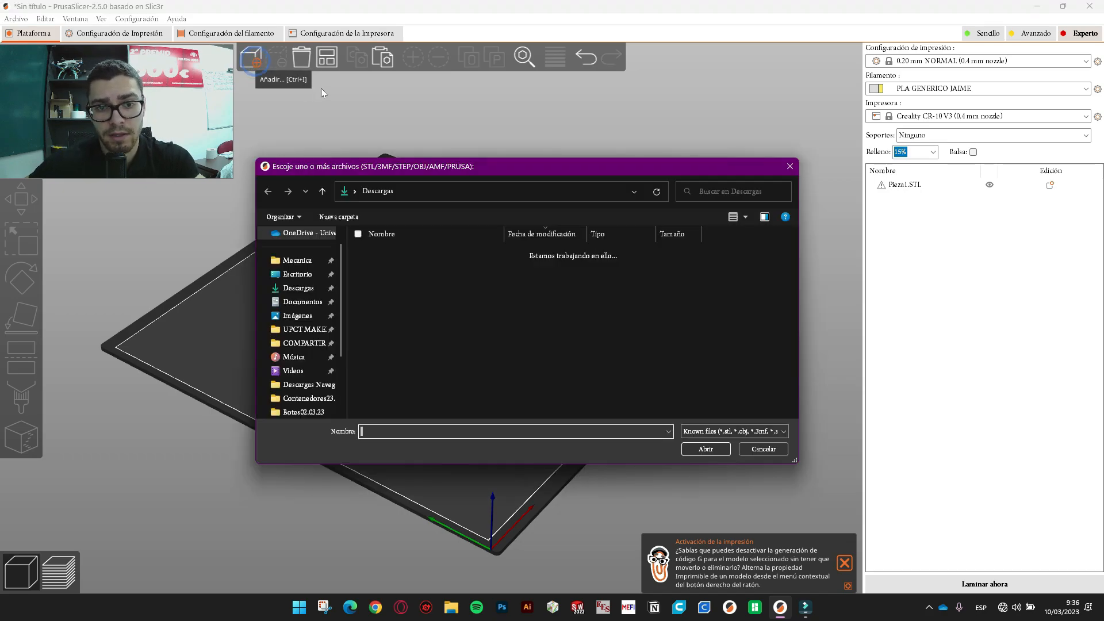
{"action": "left_click", "coordinate": [762, 449]}
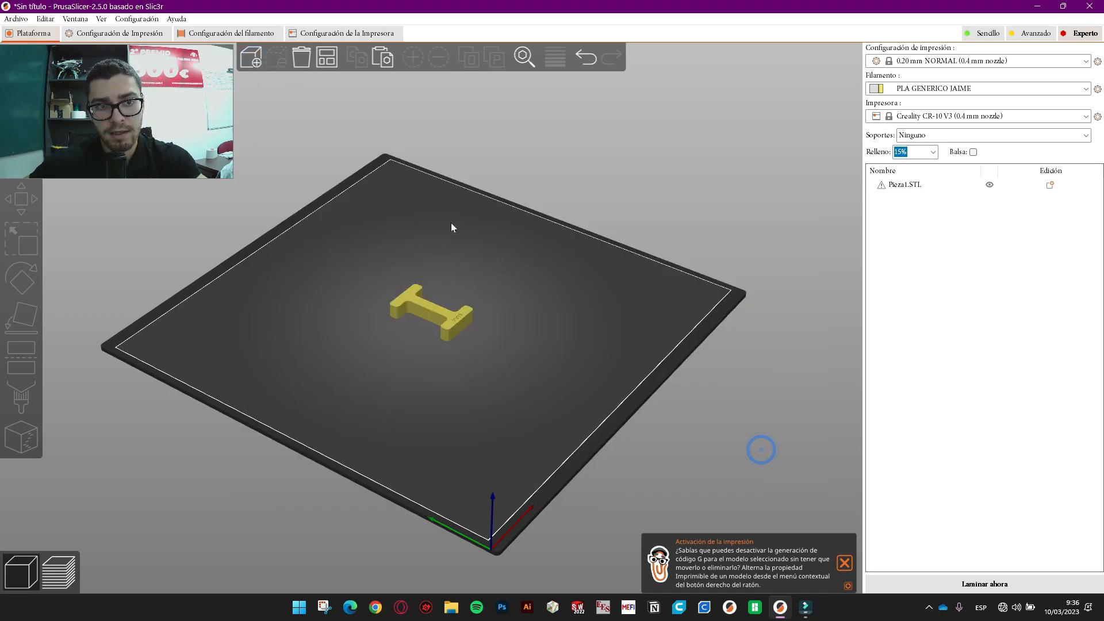
{"action": "left_click_drag", "start_coordinate": [488, 202], "coordinate": [490, 217]}
{"action": "left_click", "coordinate": [18, 19]}
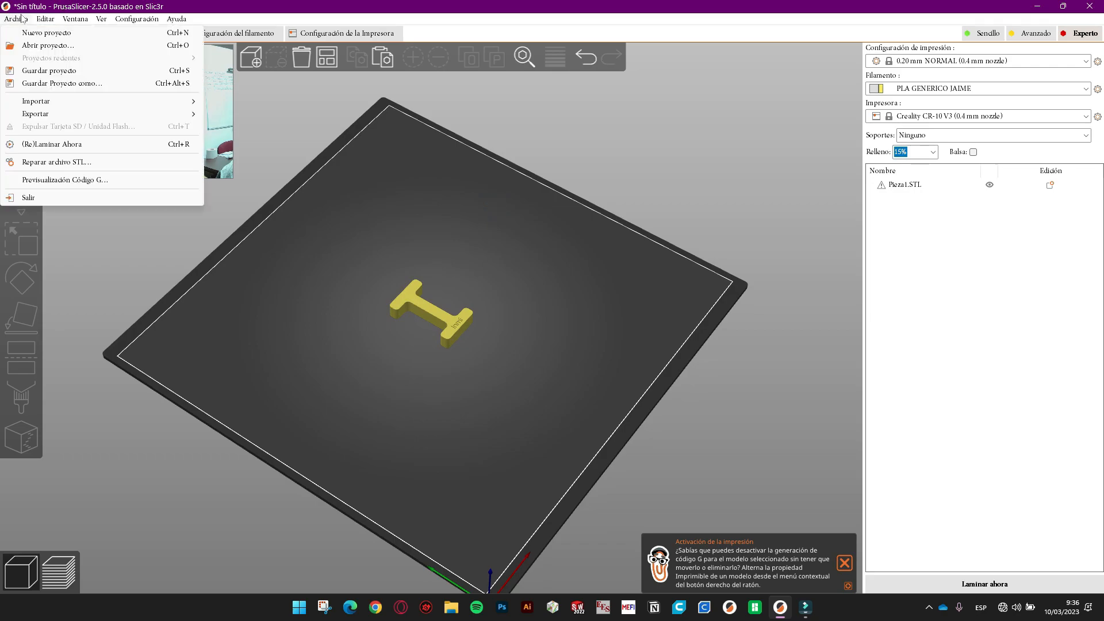
{"action": "mouse_move", "coordinate": [60, 101]}
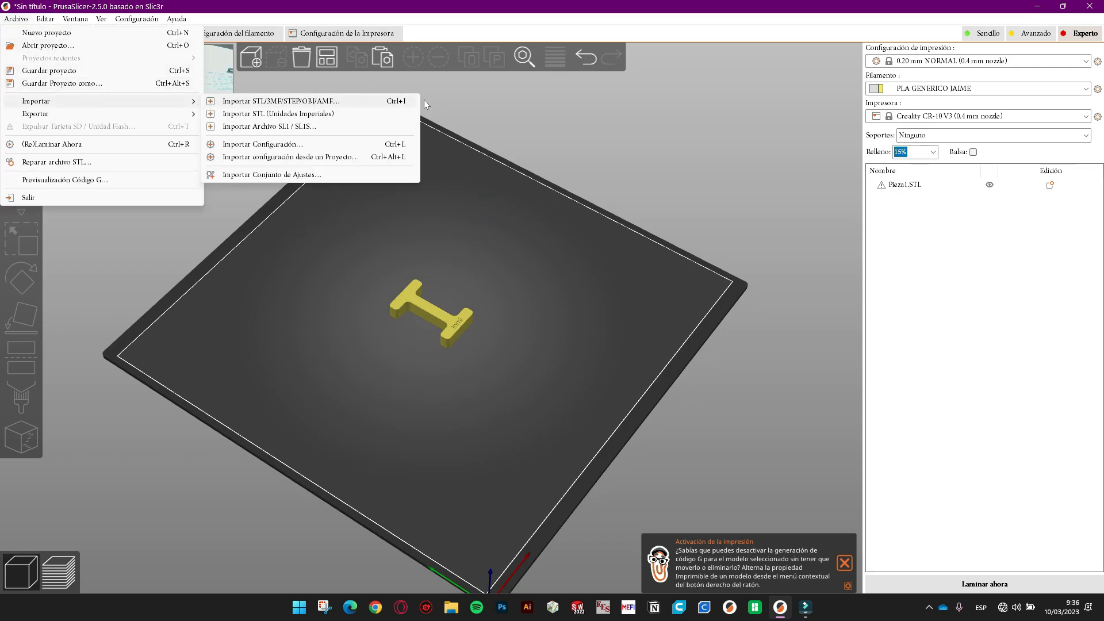
{"action": "left_click", "coordinate": [611, 160]}
{"action": "left_click_drag", "start_coordinate": [494, 228], "coordinate": [504, 222]}
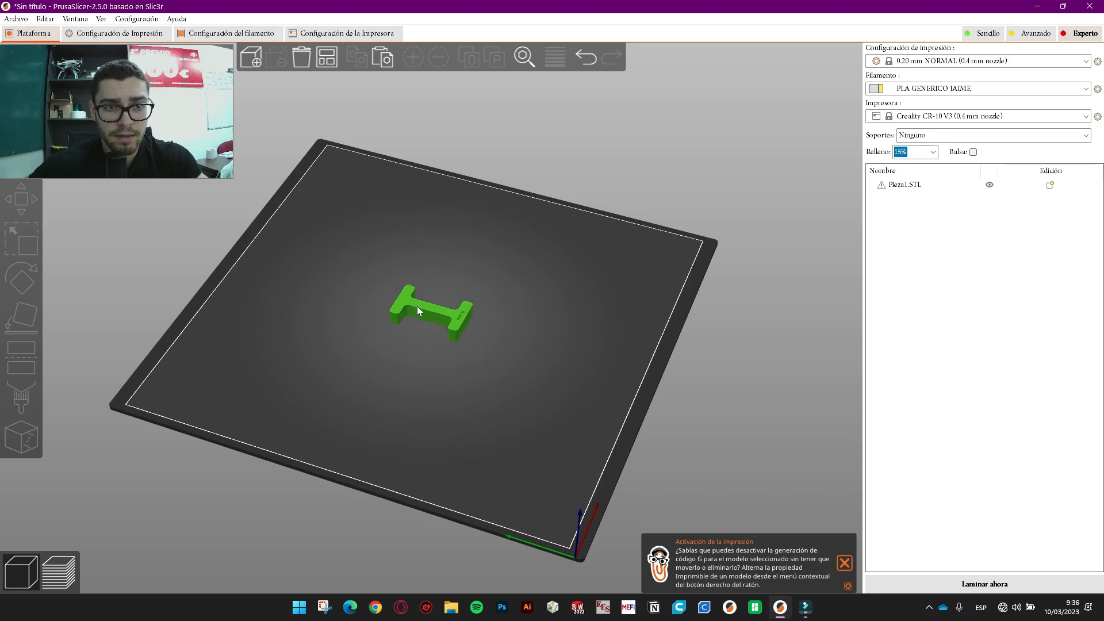
{"action": "left_click", "coordinate": [441, 312]}
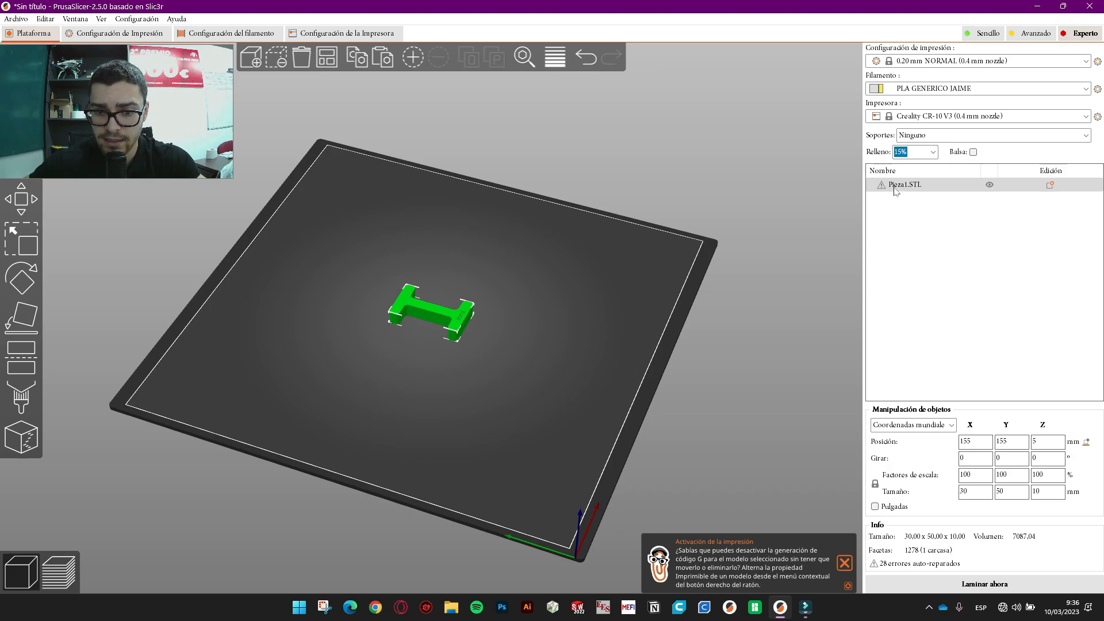
- Add a second instance of the I-shaped part from its right-click menu
{"action": "right_click", "coordinate": [443, 315]}
{"action": "left_click", "coordinate": [498, 212]}
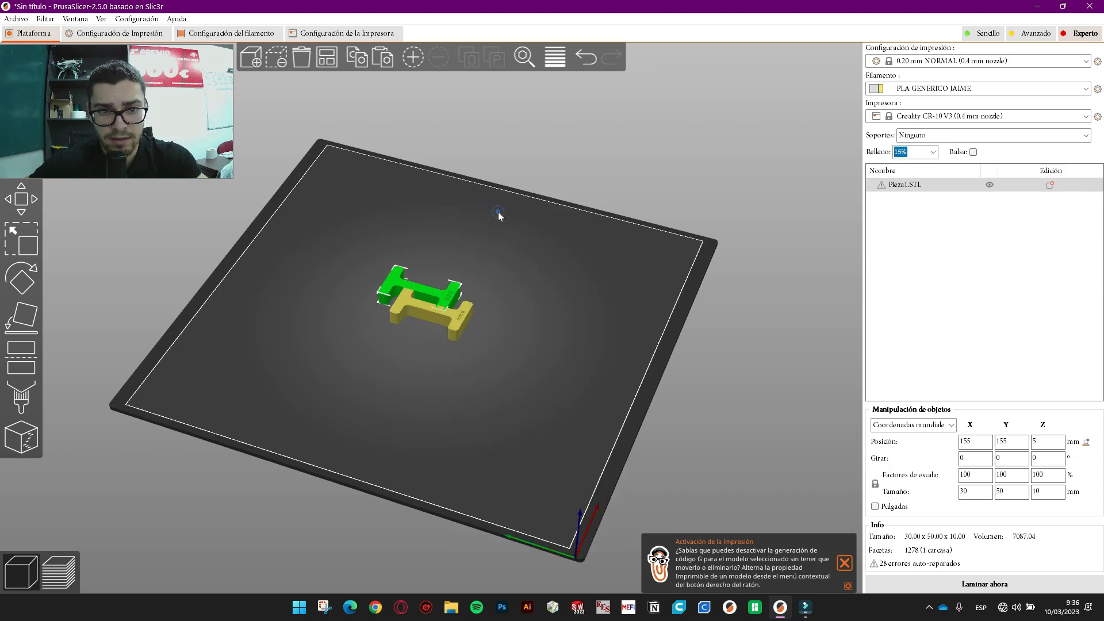
{"action": "right_click", "coordinate": [439, 296]}
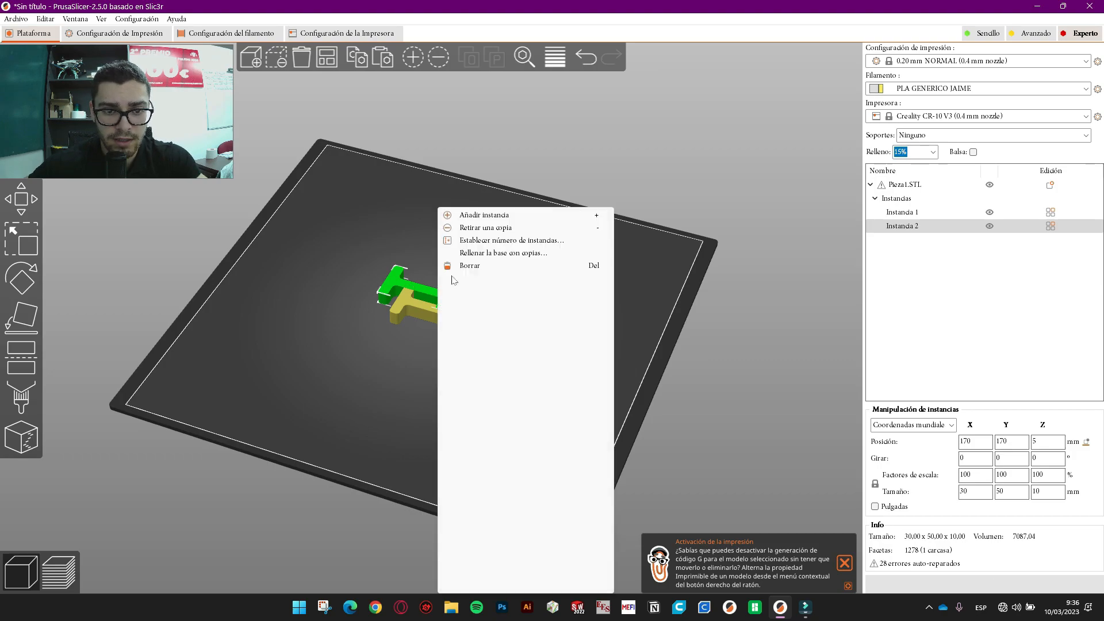
{"action": "left_click", "coordinate": [452, 147]}
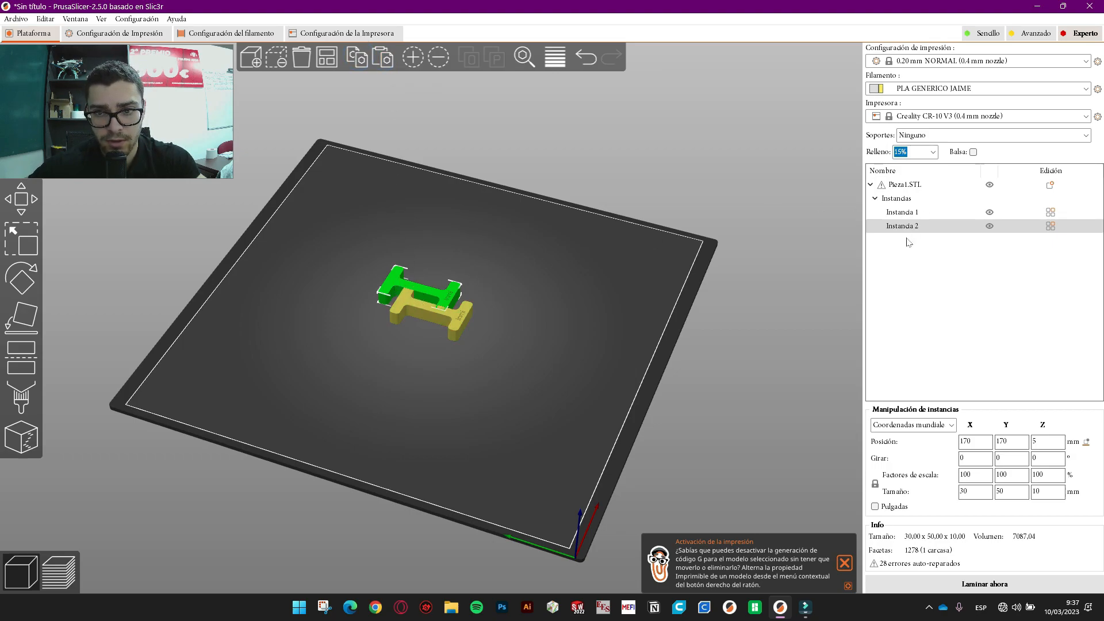
- Paste a third copy of Pieza1.STL and arrange all three parts in a row
{"action": "left_click", "coordinate": [382, 59]}
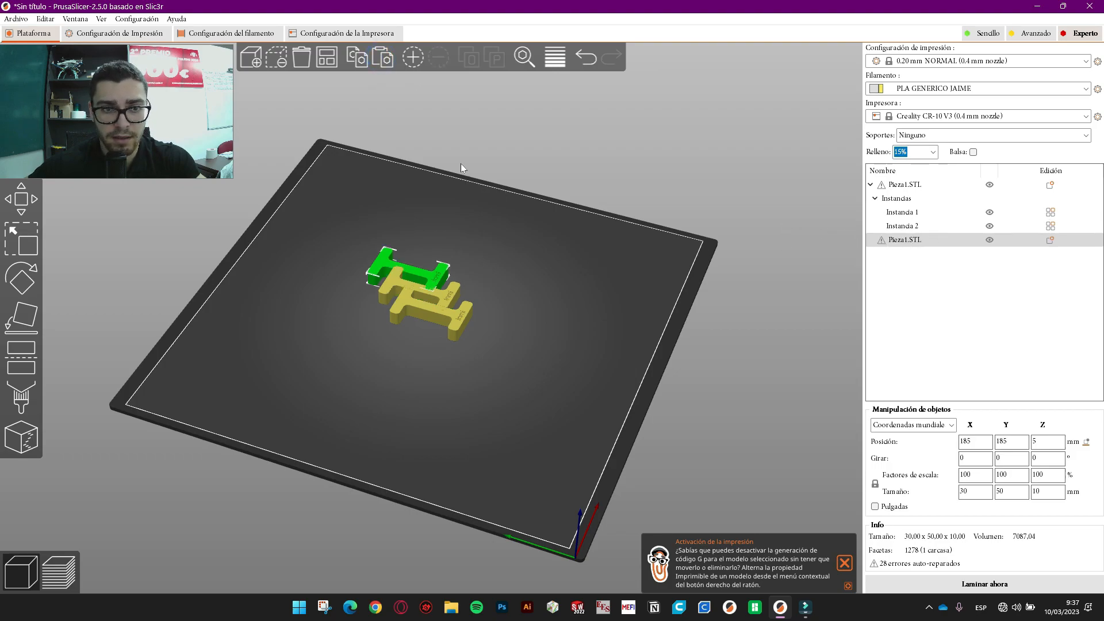
{"action": "left_click", "coordinate": [329, 60]}
{"action": "left_click_drag", "start_coordinate": [602, 242], "coordinate": [523, 378]}
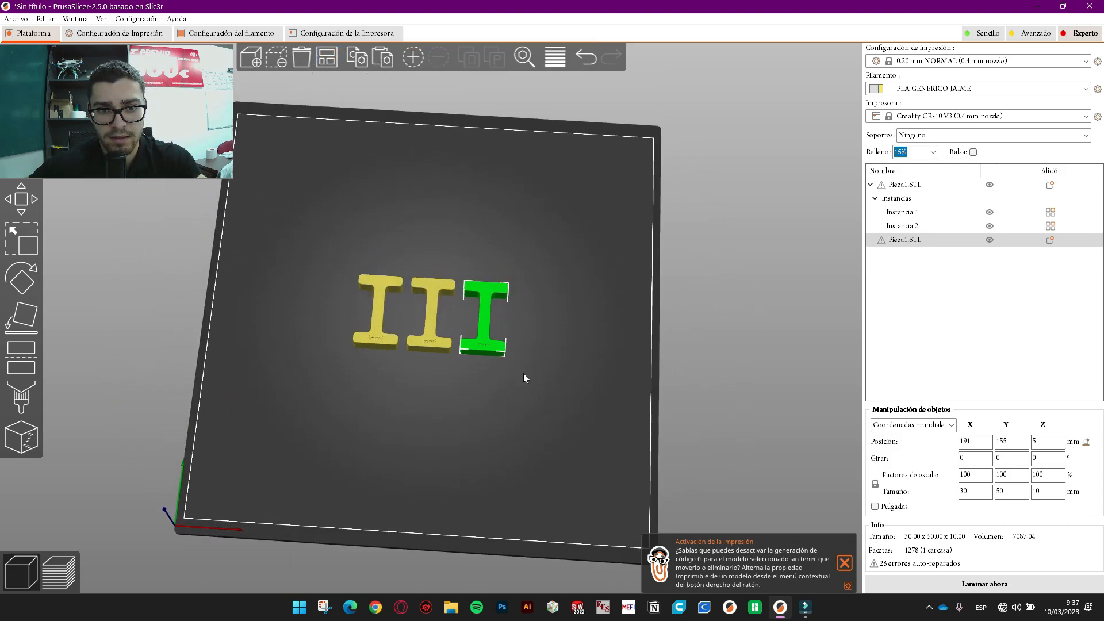
{"action": "left_click_drag", "start_coordinate": [550, 233], "coordinate": [644, 206]}
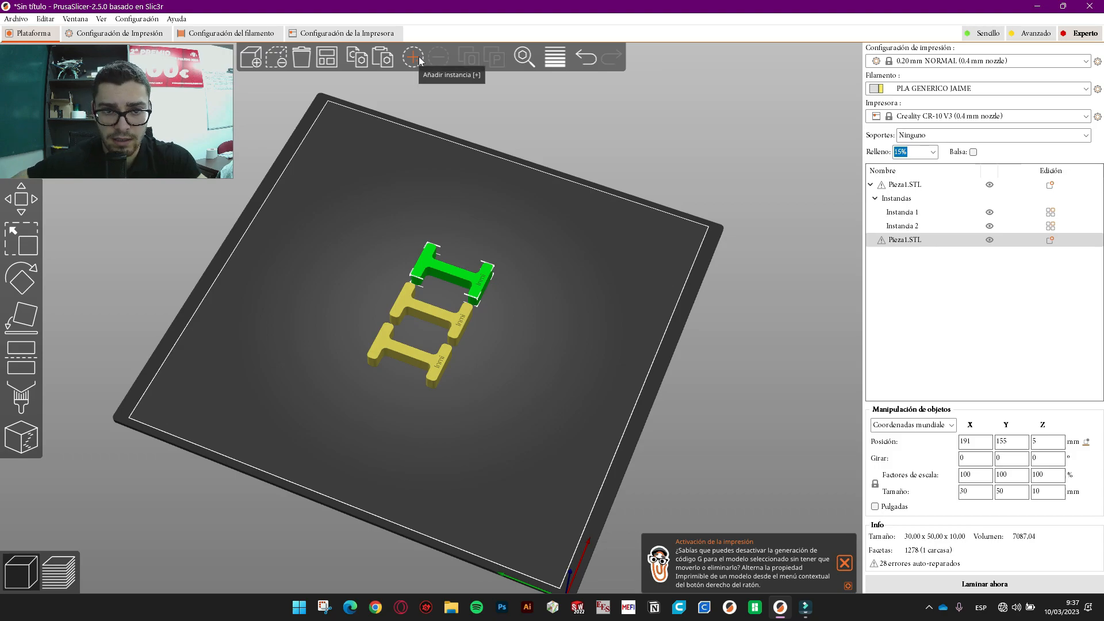
{"action": "left_click_drag", "start_coordinate": [545, 213], "coordinate": [535, 155]}
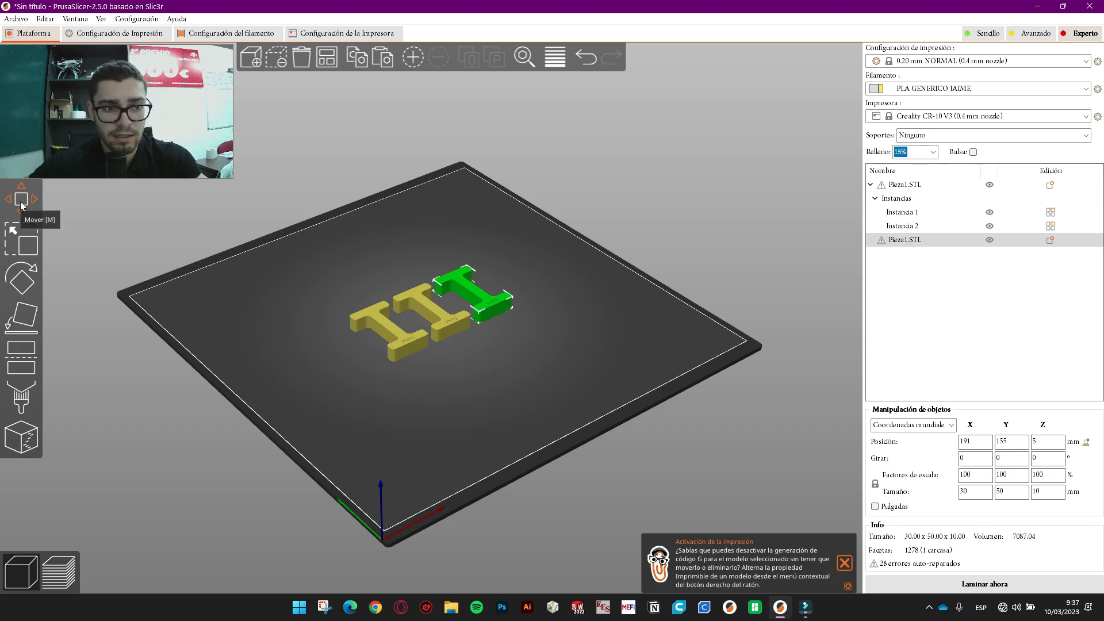
- Select each part in the object list and nudge the right-hand H on the bed
{"action": "left_click", "coordinate": [21, 199]}
{"action": "left_click", "coordinate": [914, 212]}
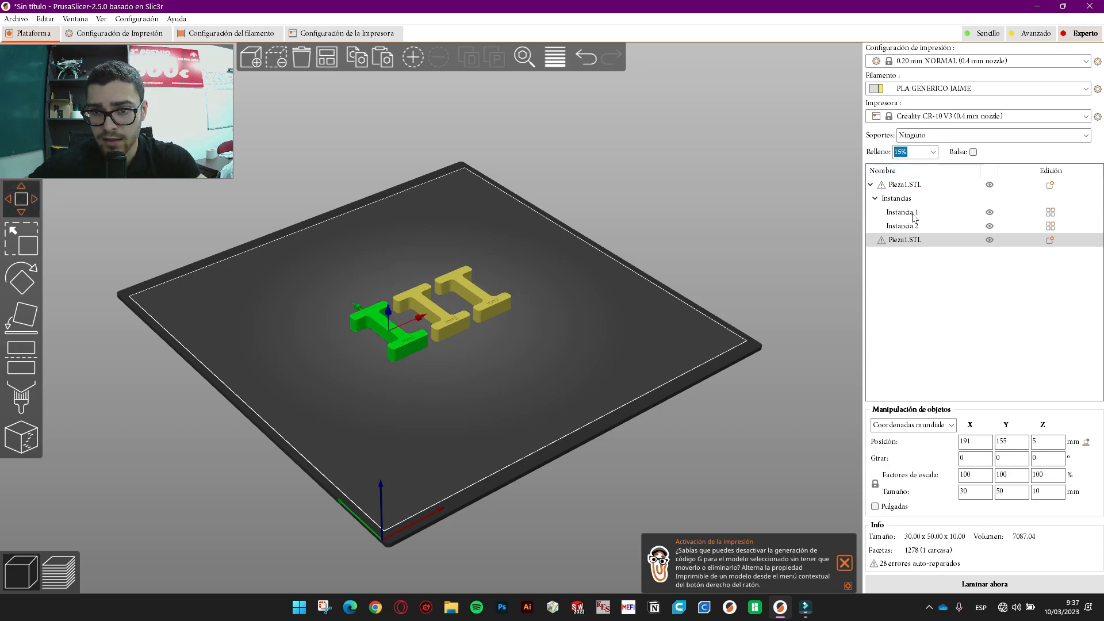
{"action": "left_click", "coordinate": [914, 227]}
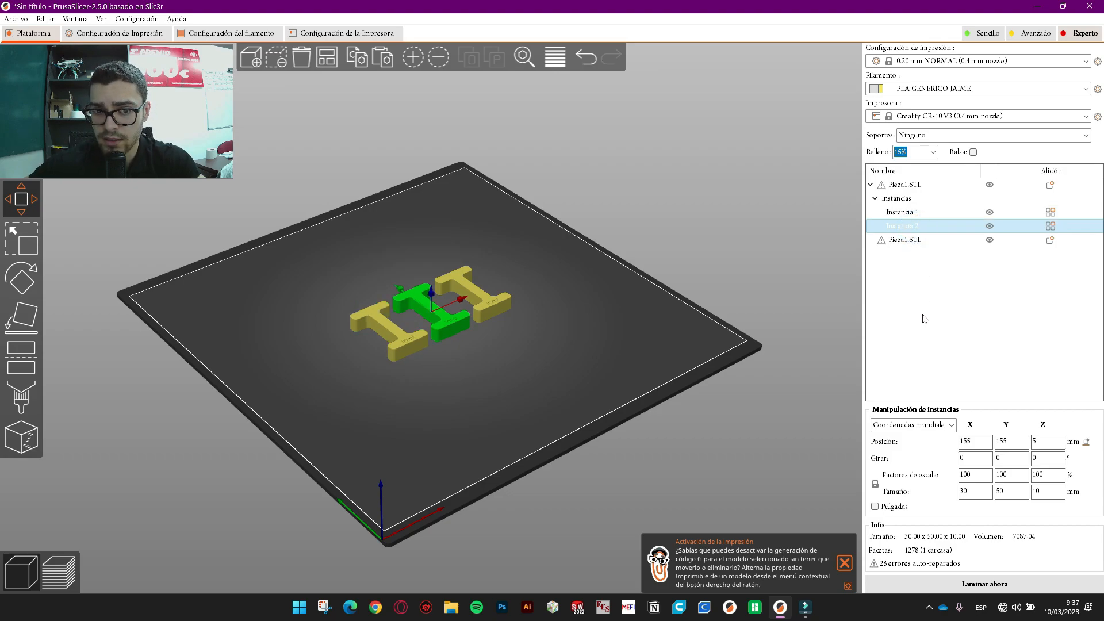
{"action": "left_click", "coordinate": [931, 241]}
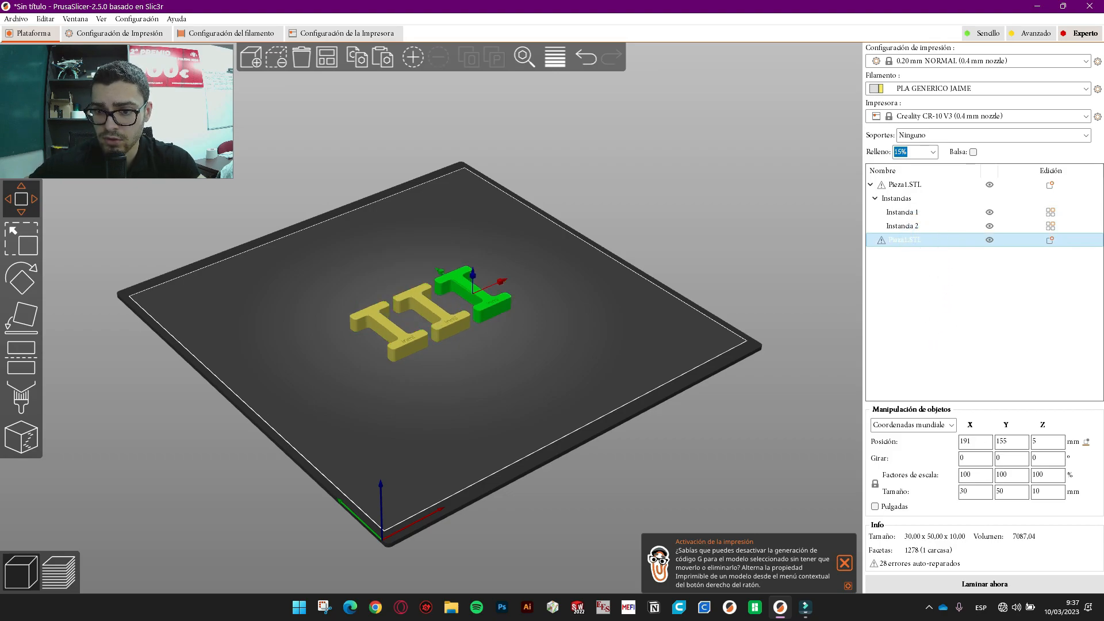
{"action": "left_click", "coordinate": [978, 442]}
{"action": "double_click", "coordinate": [972, 441]}
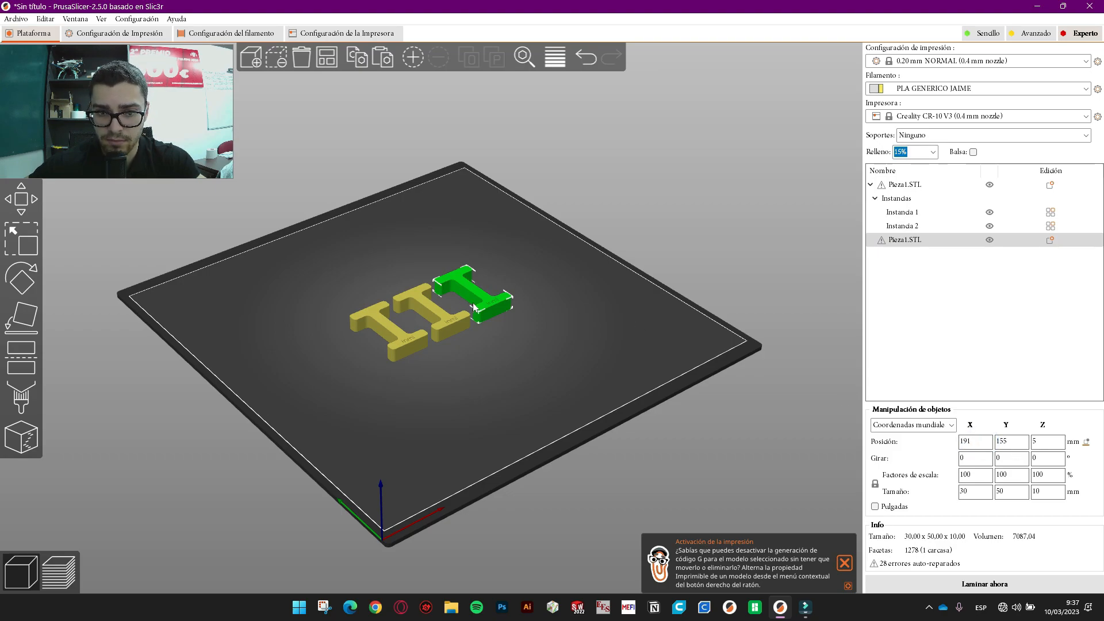
{"action": "mouse_move", "coordinate": [471, 290]}
{"action": "left_mouse_down"}
{"action": "mouse_move", "coordinate": [506, 311]}
{"action": "mouse_move", "coordinate": [489, 289]}
{"action": "left_mouse_up"}
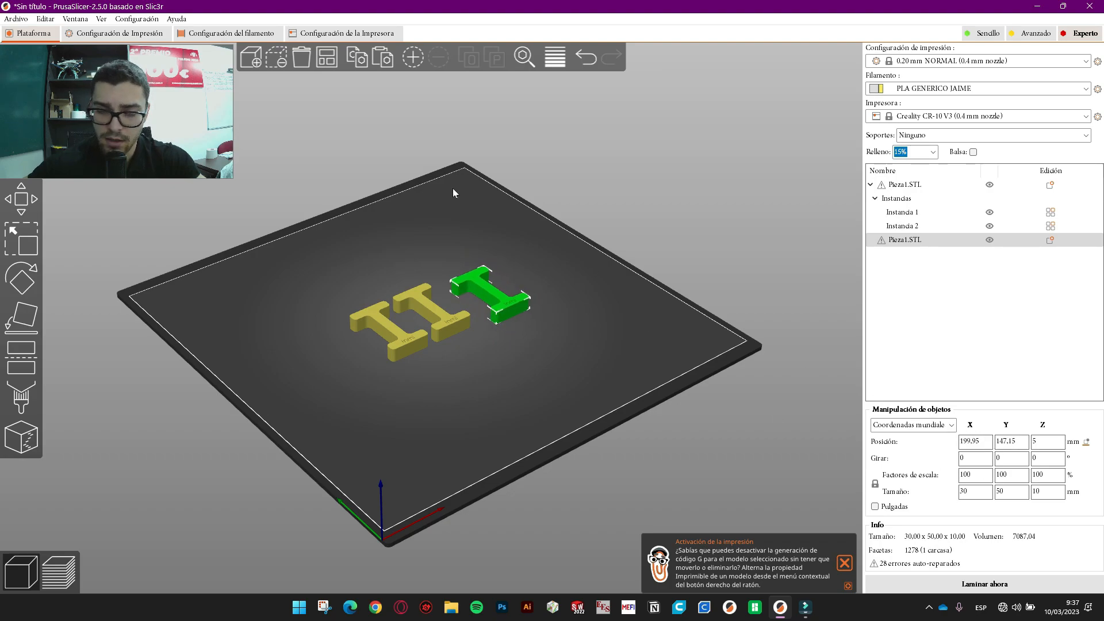
- Inspect the right-hand H's X, Y, Z rotation and scale values, keeping uniform scaling locked
{"action": "left_click", "coordinate": [981, 460]}
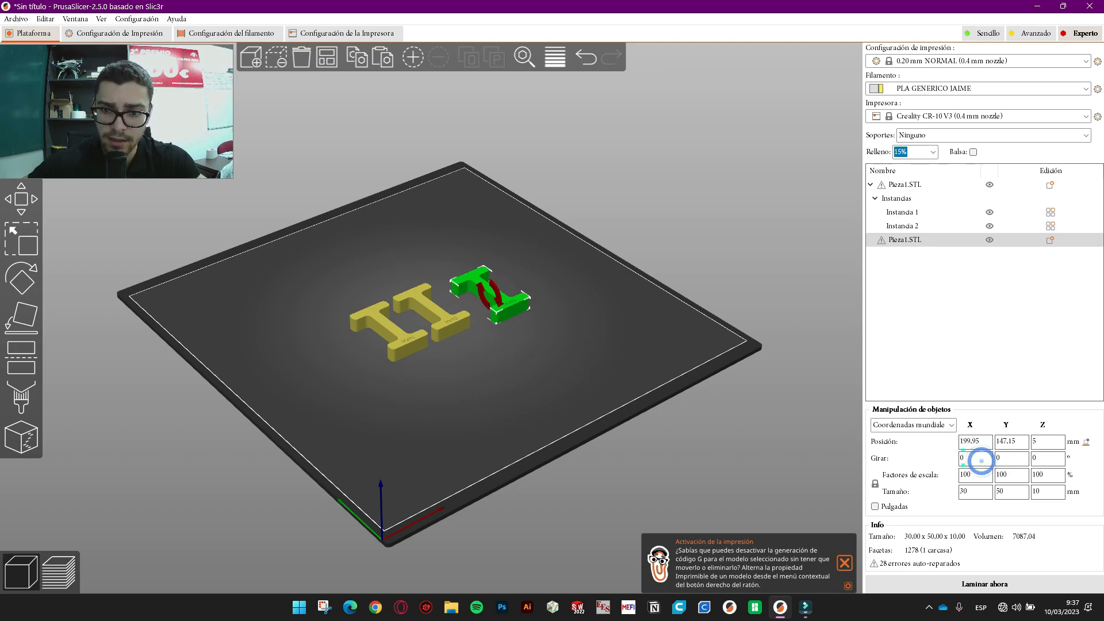
{"action": "left_click", "coordinate": [964, 462]}
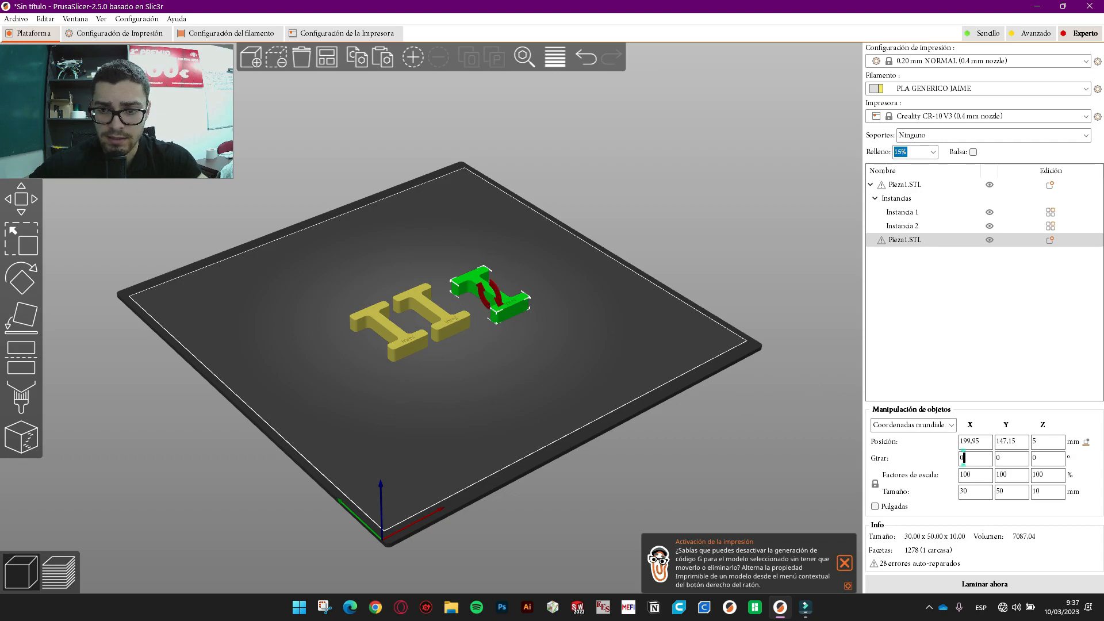
{"action": "scroll", "coordinate": [631, 292], "scroll_direction": "up", "scroll_amount": 9}
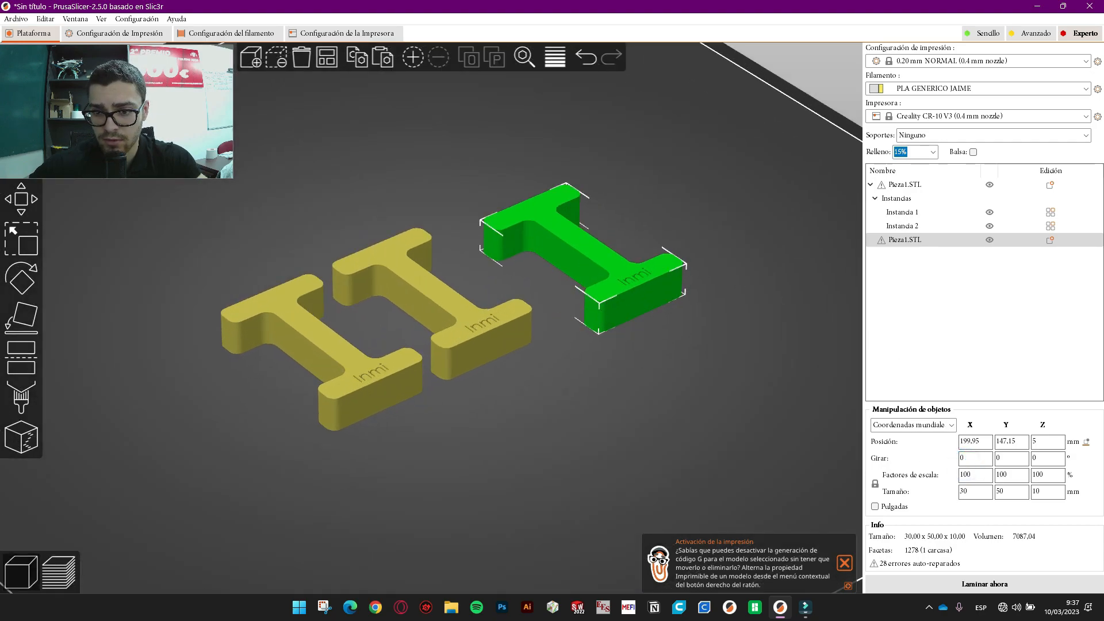
{"action": "left_click", "coordinate": [964, 460]}
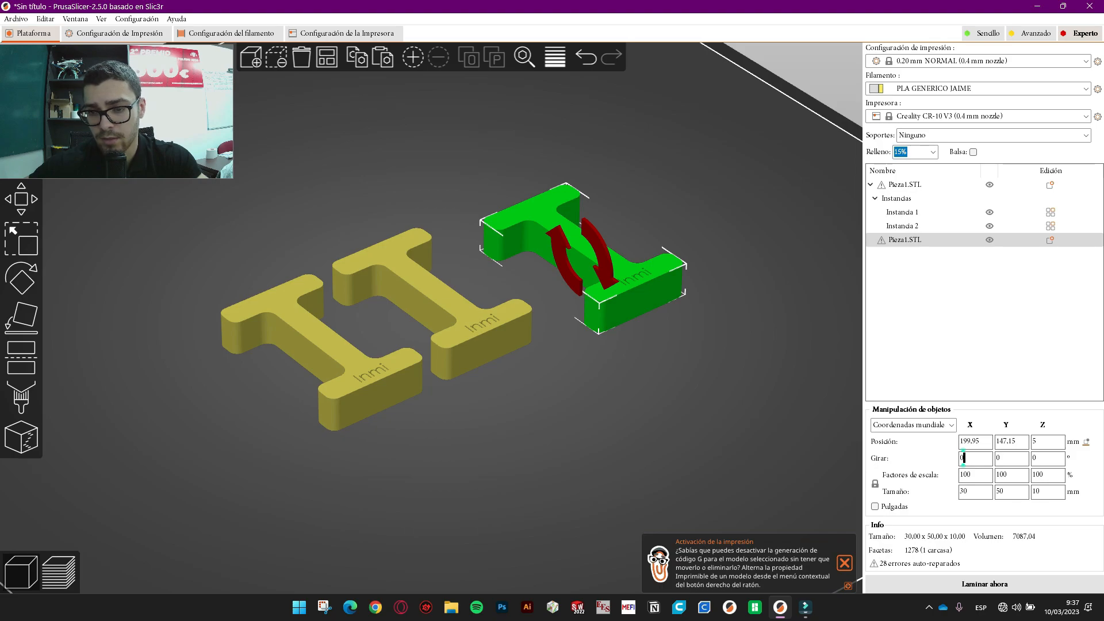
{"action": "left_click", "coordinate": [999, 458]}
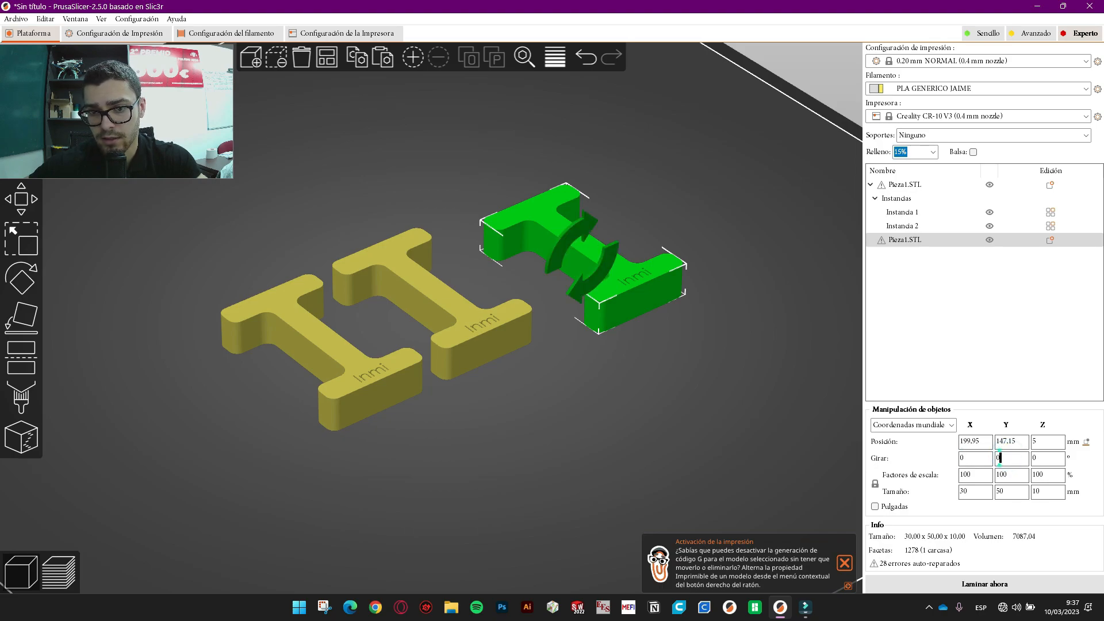
{"action": "left_click", "coordinate": [1035, 458]}
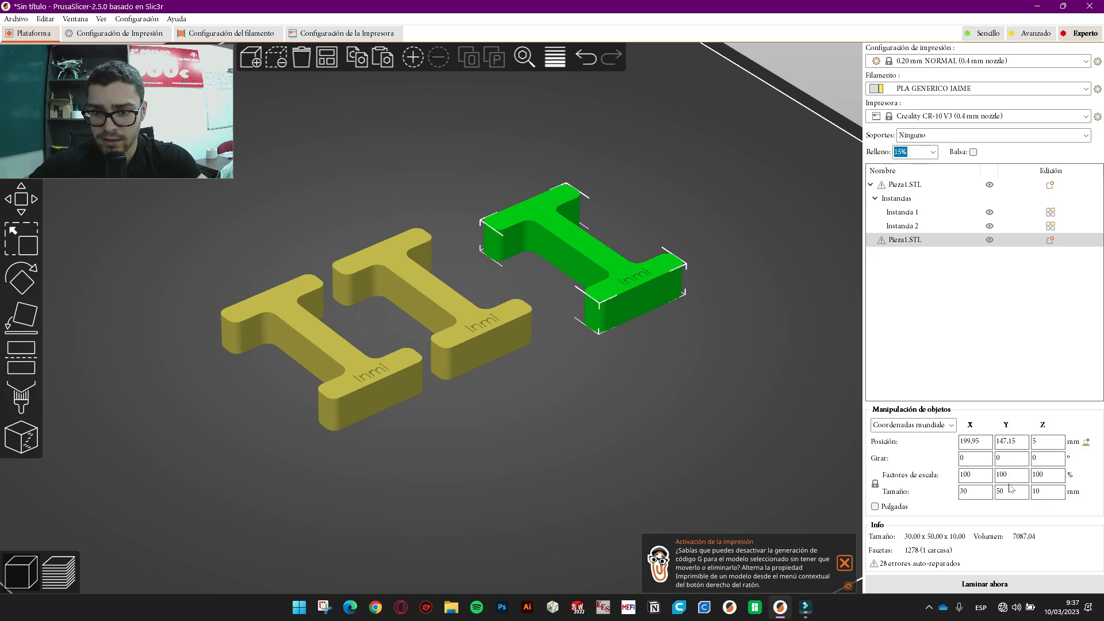
{"action": "left_click", "coordinate": [875, 483]}
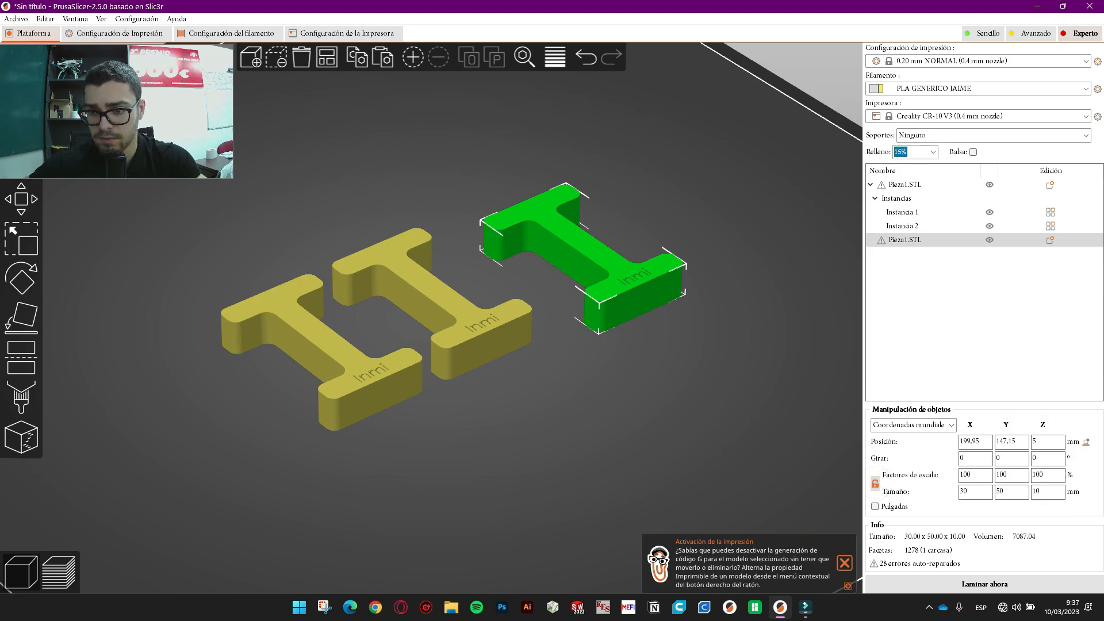
{"action": "left_click", "coordinate": [978, 476]}
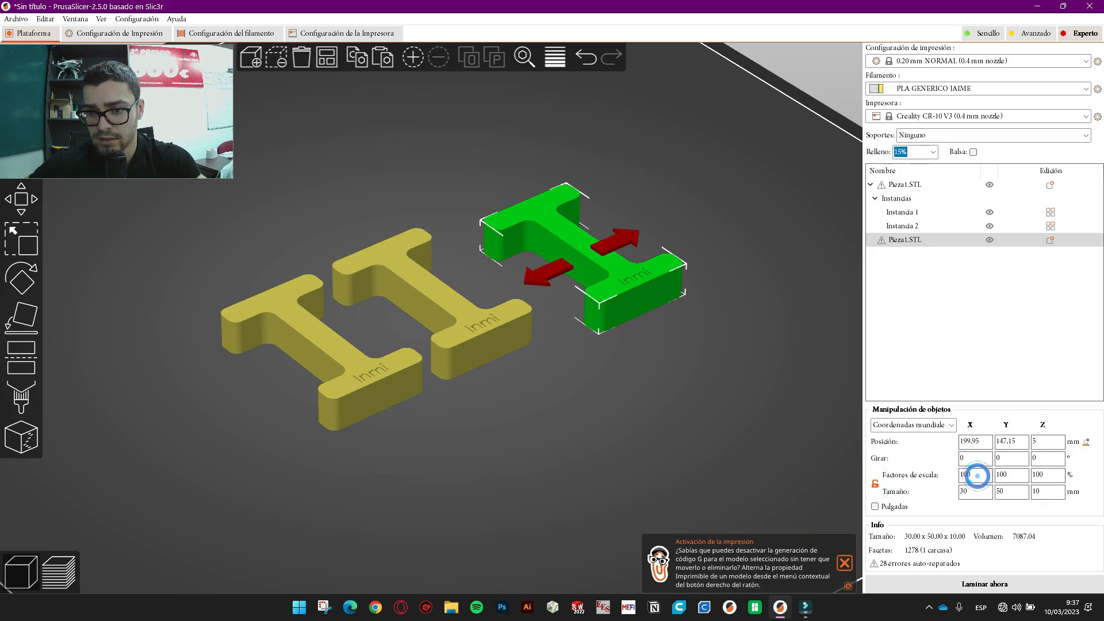
{"action": "left_click", "coordinate": [875, 483]}
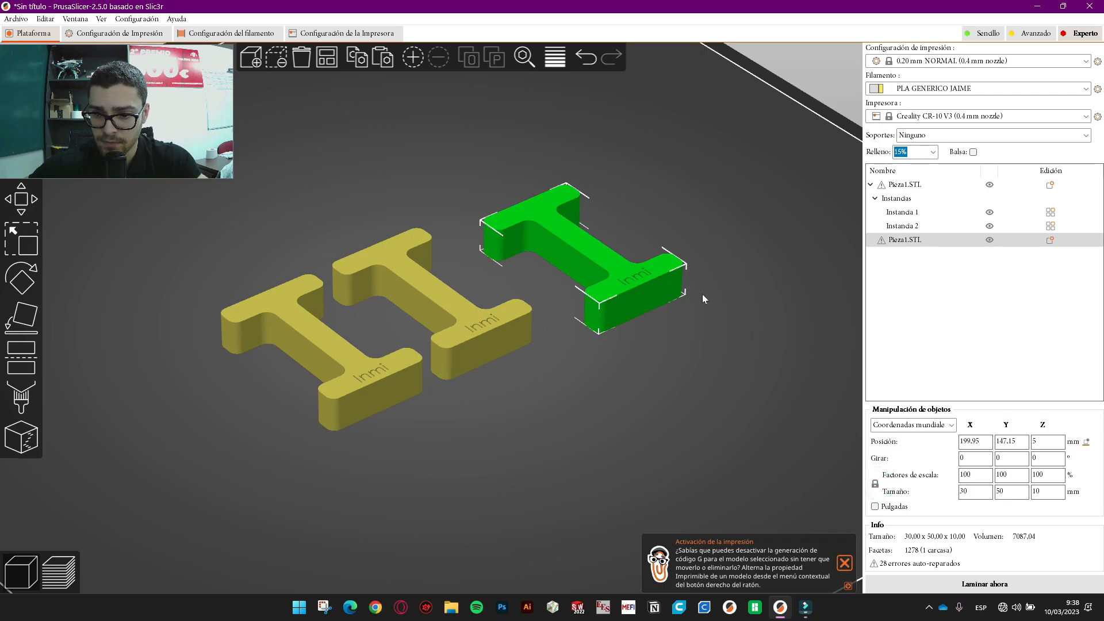
- Re-arrange the parts on the bed and start Place on Face for the right-hand H
{"action": "scroll", "coordinate": [704, 296], "scroll_direction": "down", "scroll_amount": 2}
{"action": "scroll", "coordinate": [660, 382], "scroll_direction": "down", "scroll_amount": 2}
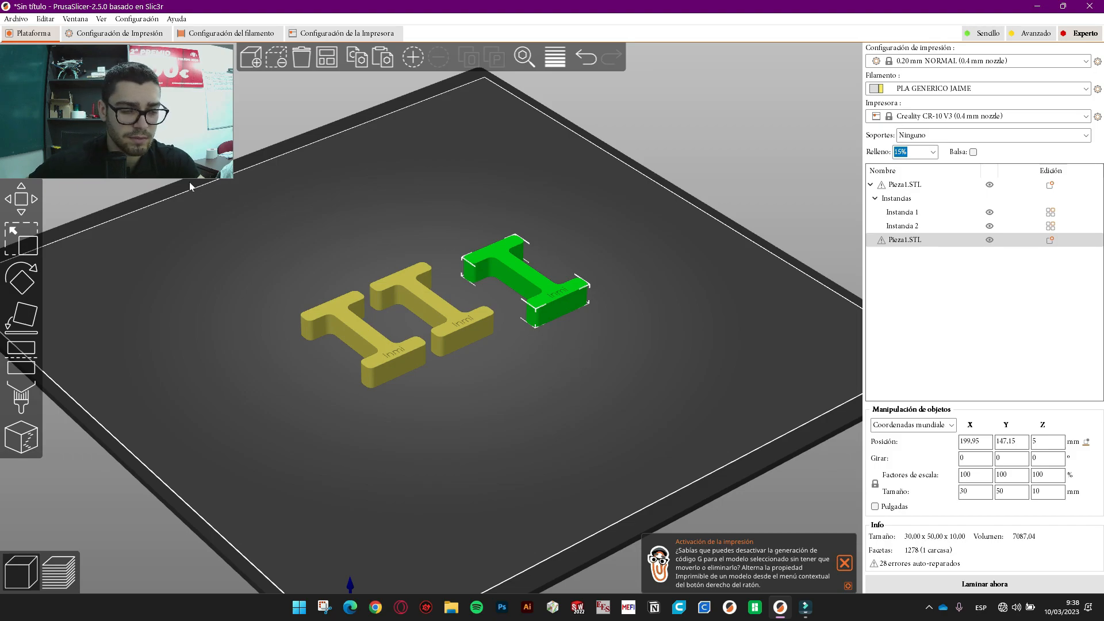
{"action": "left_click", "coordinate": [326, 57]}
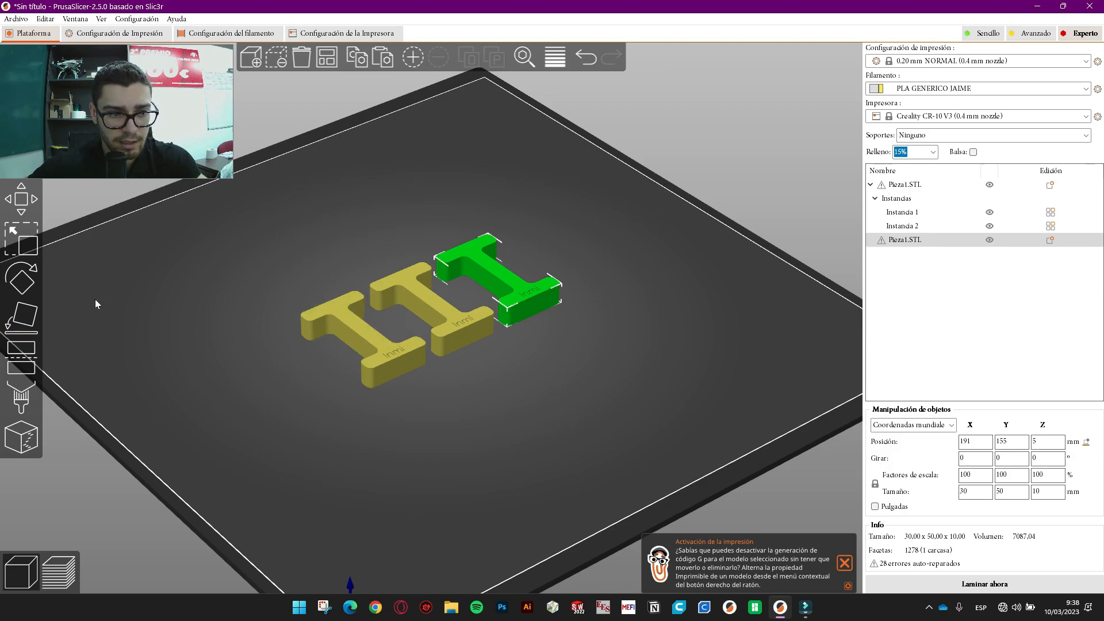
{"action": "left_click", "coordinate": [23, 315]}
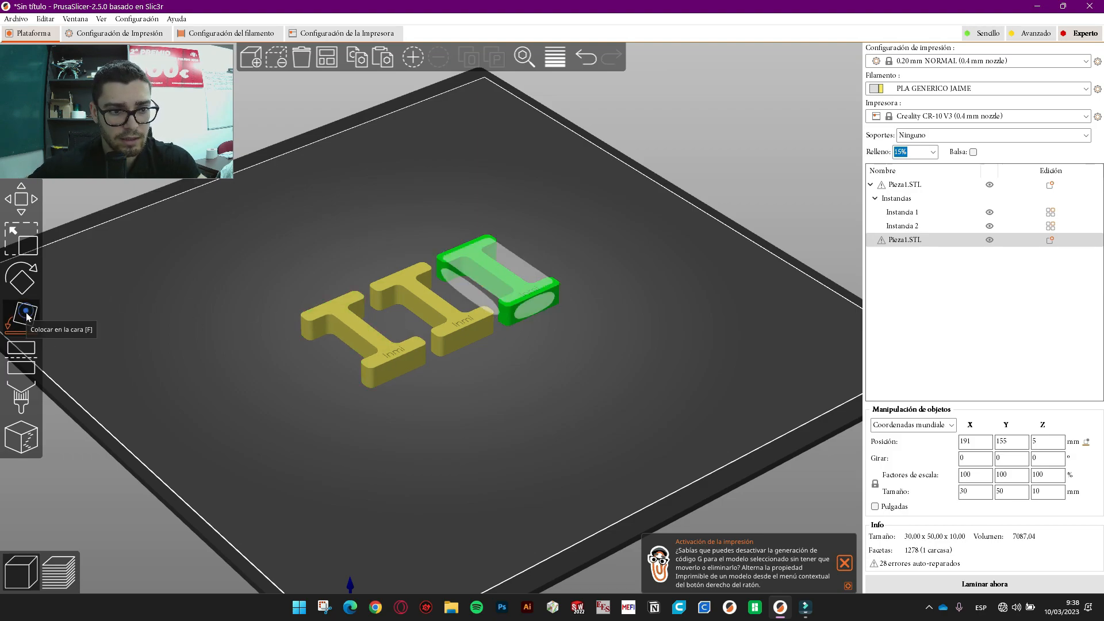
- Stand the right-hand and middle H parts upright on their ends
{"action": "left_click", "coordinate": [541, 307]}
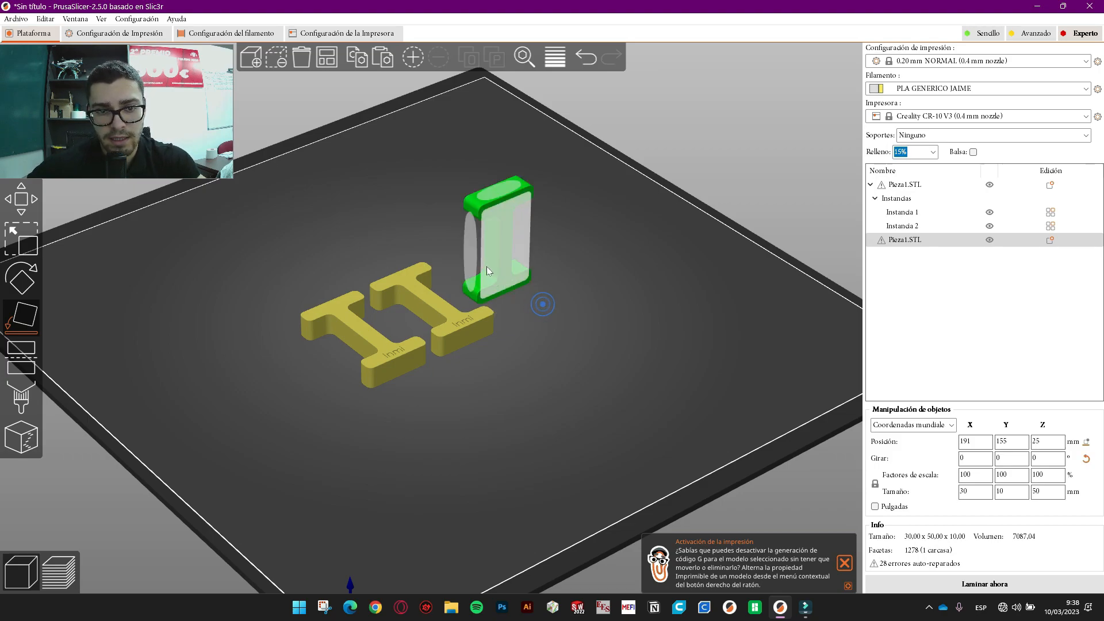
{"action": "left_click", "coordinate": [464, 337]}
{"action": "left_click", "coordinate": [466, 337]}
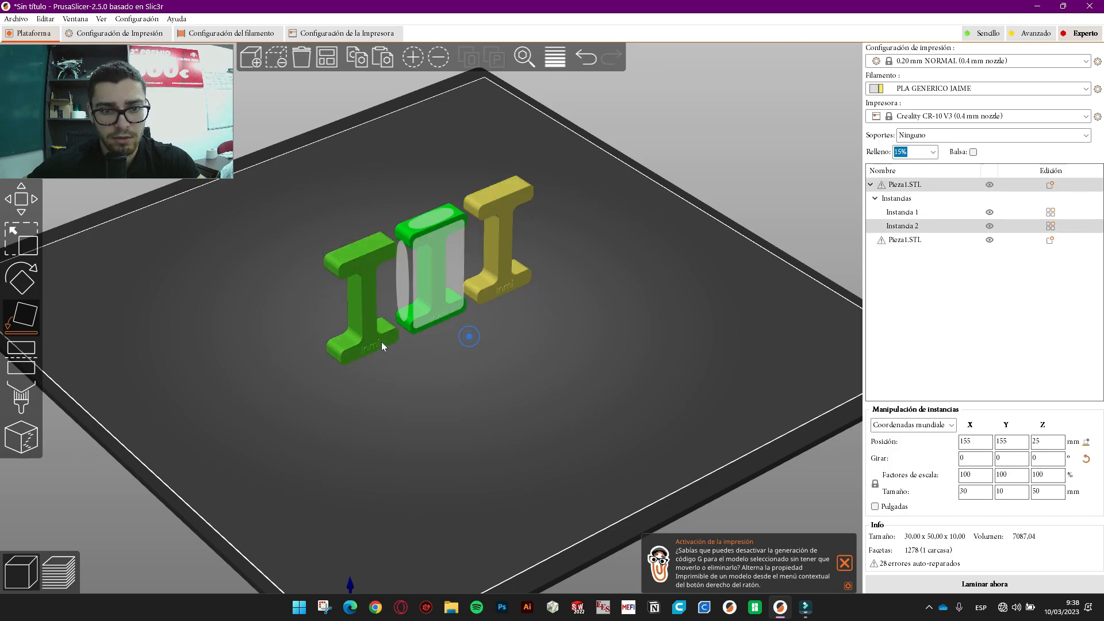
{"action": "left_click", "coordinate": [343, 403]}
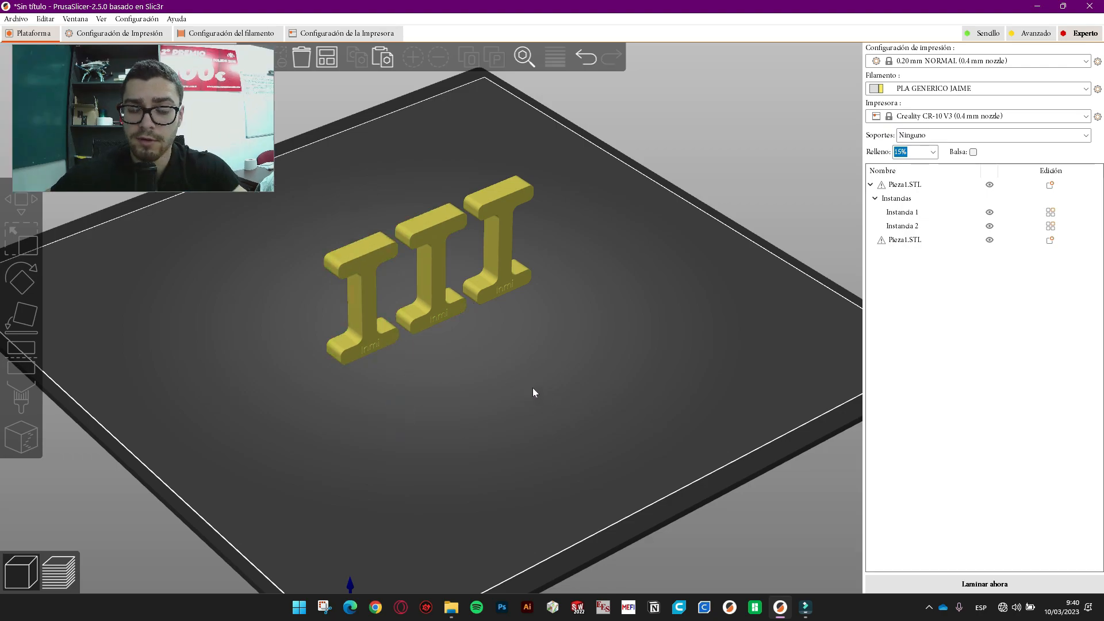
- Cut the left H in half at 25 mm height and rearrange all pieces on the bed
{"action": "left_click", "coordinate": [385, 330]}
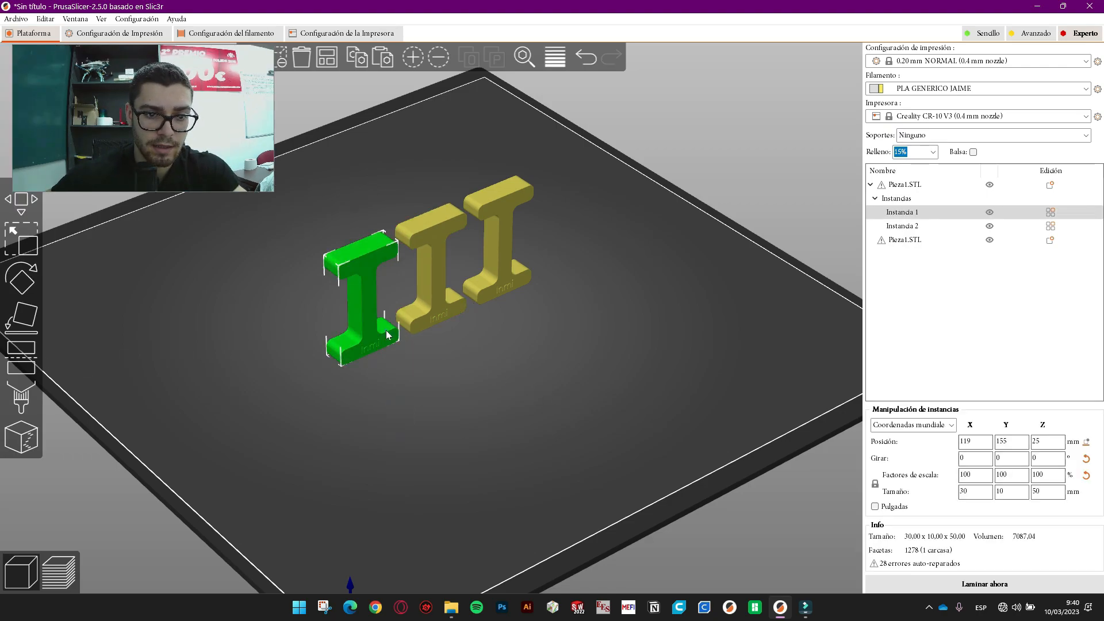
{"action": "key", "text": "c"}
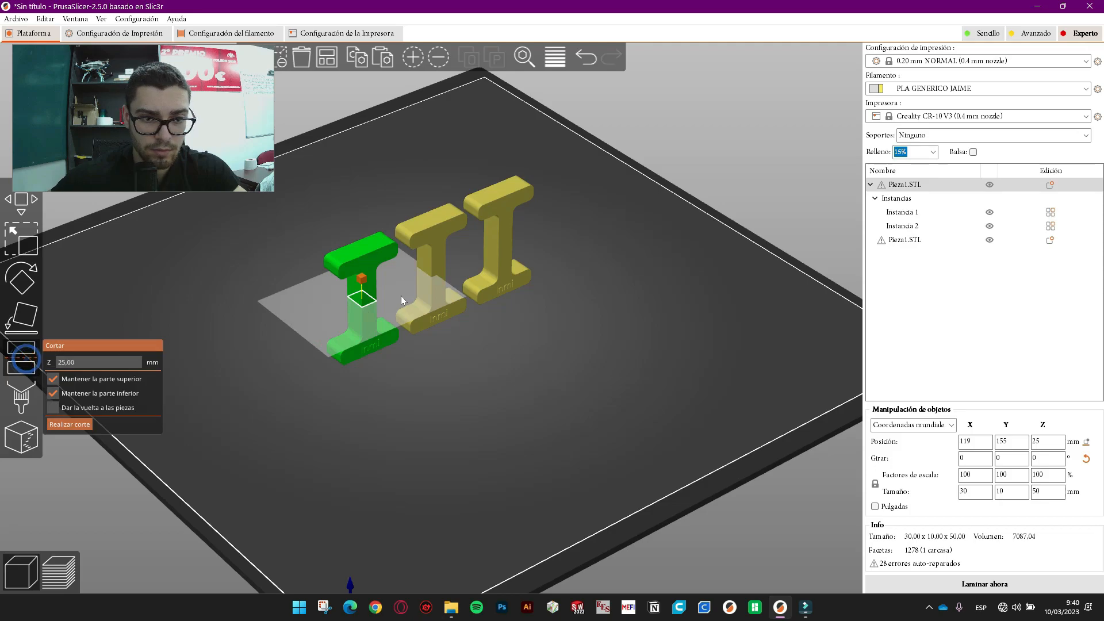
{"action": "left_click", "coordinate": [79, 424]}
{"action": "left_click_drag", "start_coordinate": [398, 428], "coordinate": [456, 343]}
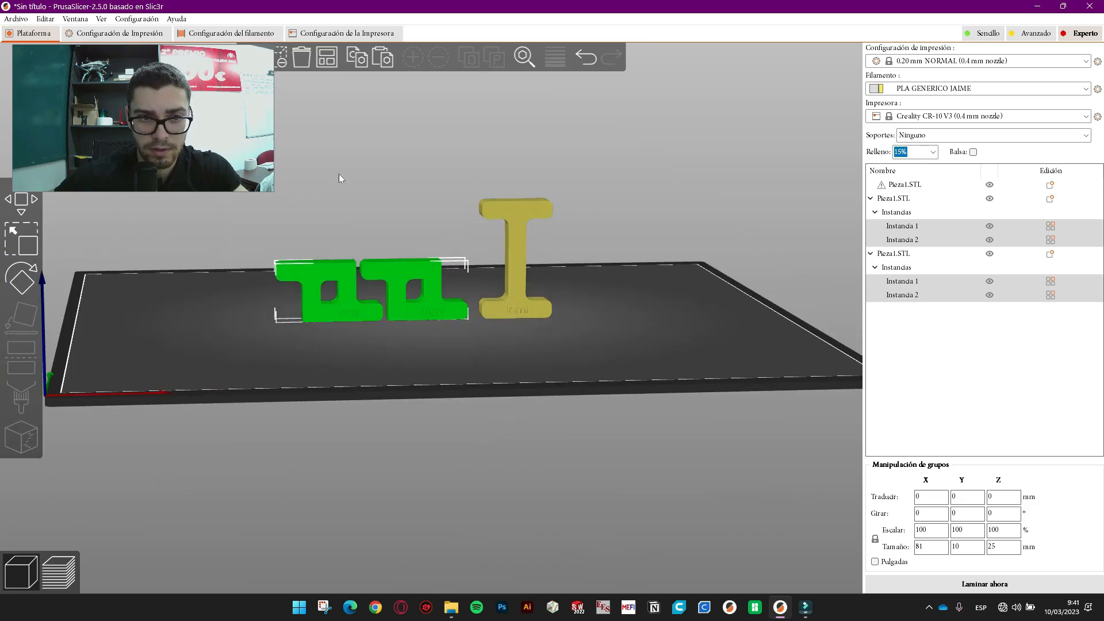
{"action": "left_click", "coordinate": [326, 57]}
{"action": "left_click_drag", "start_coordinate": [395, 364], "coordinate": [242, 443]}
{"action": "left_click_drag", "start_coordinate": [370, 140], "coordinate": [253, 394]}
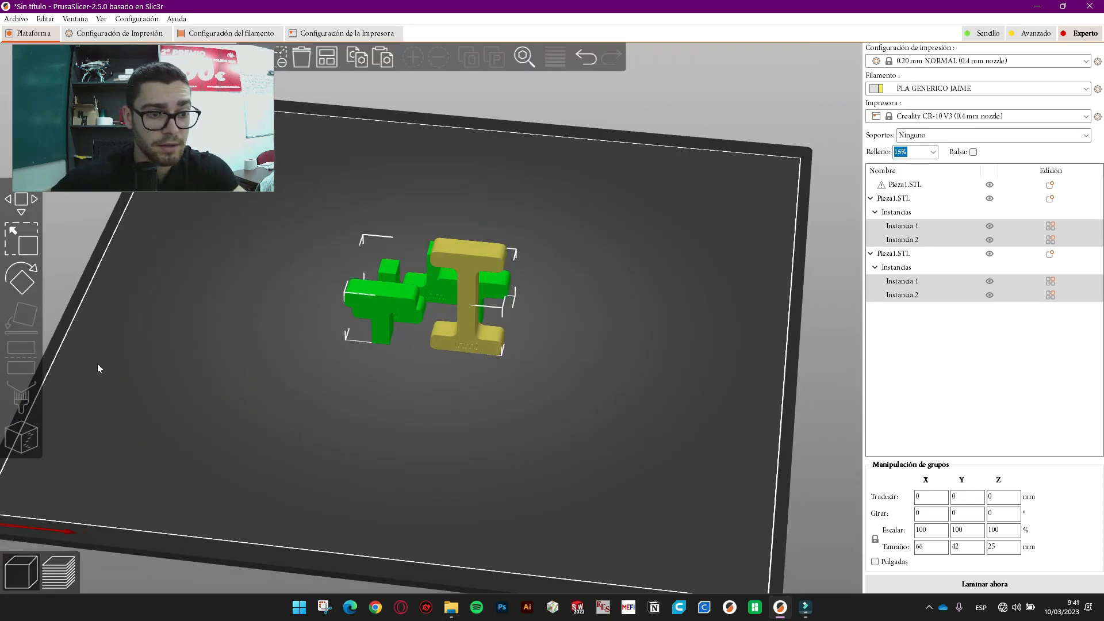
{"action": "left_click", "coordinate": [526, 386]}
{"action": "left_click", "coordinate": [396, 320]}
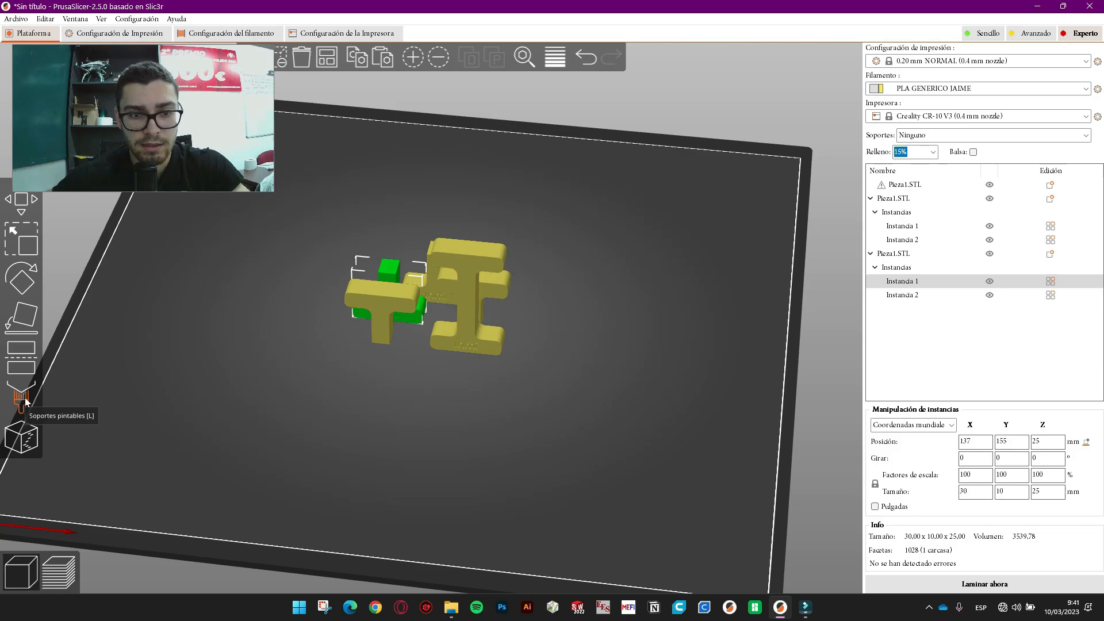
- Paint support enforcers on the T half's inner curved wall and left pocket overhangs
{"action": "left_click", "coordinate": [379, 345]}
{"action": "key", "text": "l"}
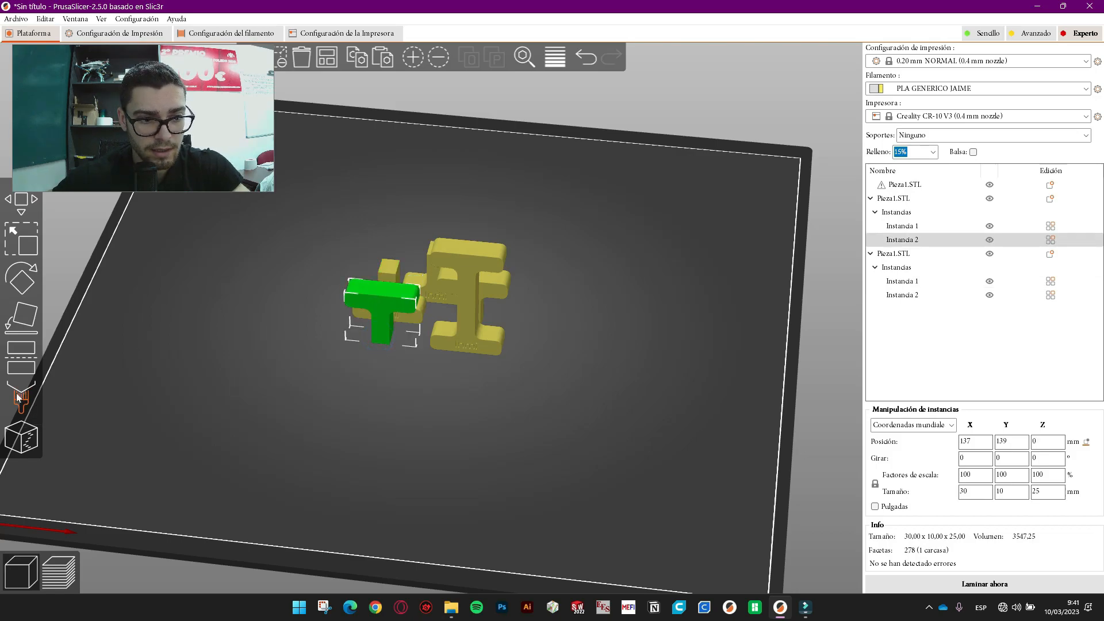
{"action": "left_click_drag", "start_coordinate": [441, 386], "coordinate": [424, 318]}
{"action": "scroll", "coordinate": [417, 286], "scroll_direction": "up", "scroll_amount": 12}
{"action": "mouse_move", "coordinate": [425, 280]}
{"action": "left_mouse_down"}
{"action": "mouse_move", "coordinate": [452, 289]}
{"action": "mouse_move", "coordinate": [422, 264]}
{"action": "left_mouse_up"}
{"action": "middle_click_drag", "start_coordinate": [431, 270], "coordinate": [705, 433]}
{"action": "left_click_drag", "start_coordinate": [704, 432], "coordinate": [589, 282]}
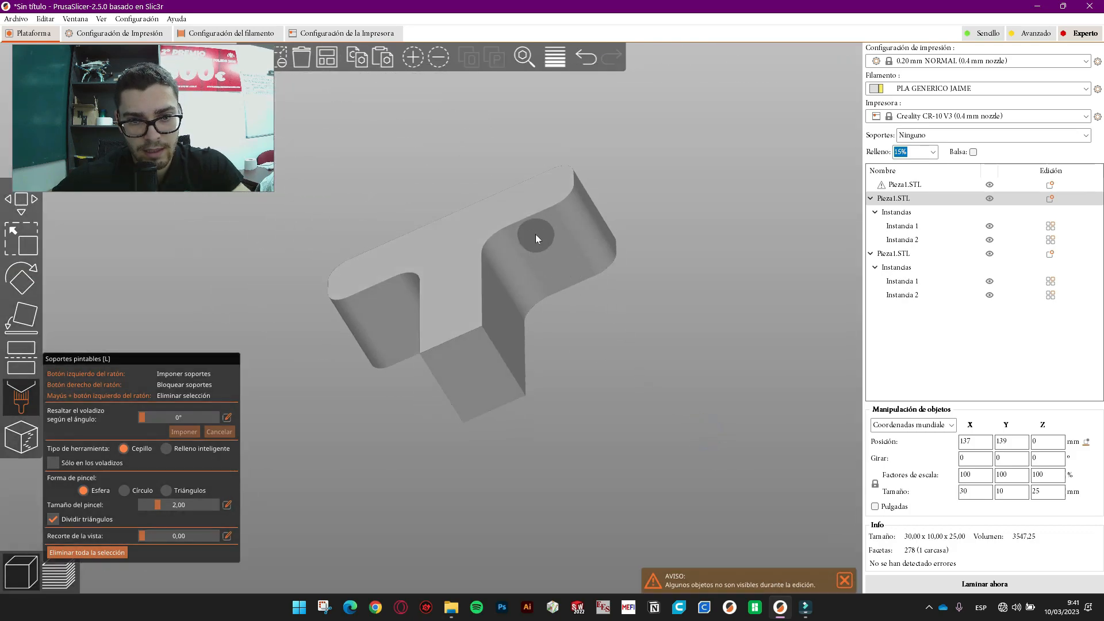
{"action": "left_click_drag", "start_coordinate": [579, 240], "coordinate": [576, 263]}
{"action": "left_click_drag", "start_coordinate": [530, 253], "coordinate": [533, 269]}
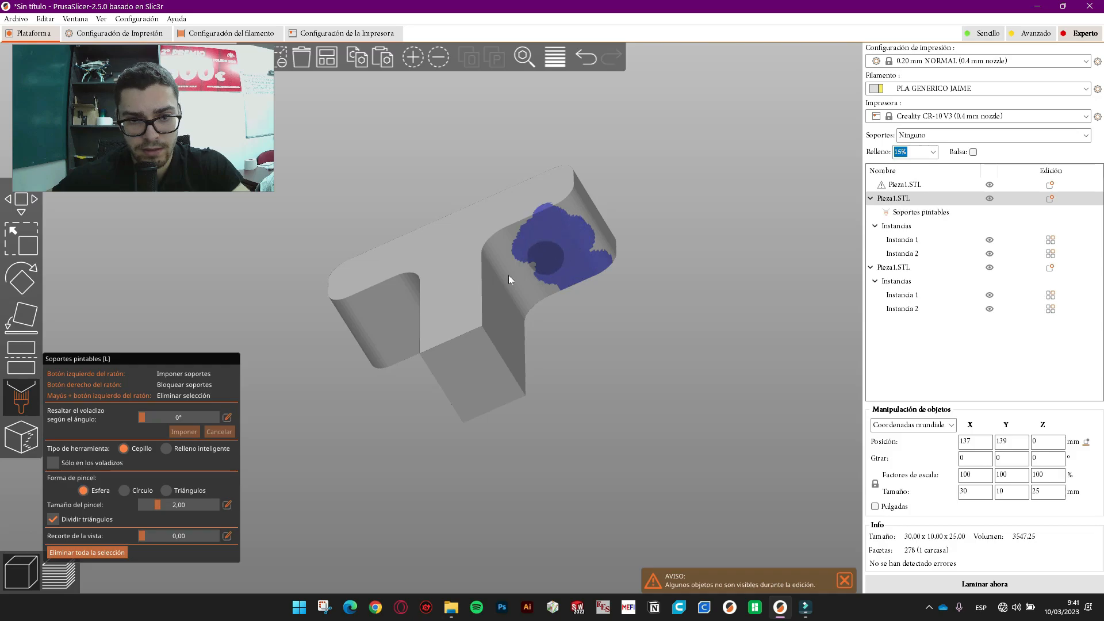
{"action": "left_click_drag", "start_coordinate": [371, 304], "coordinate": [385, 334]}
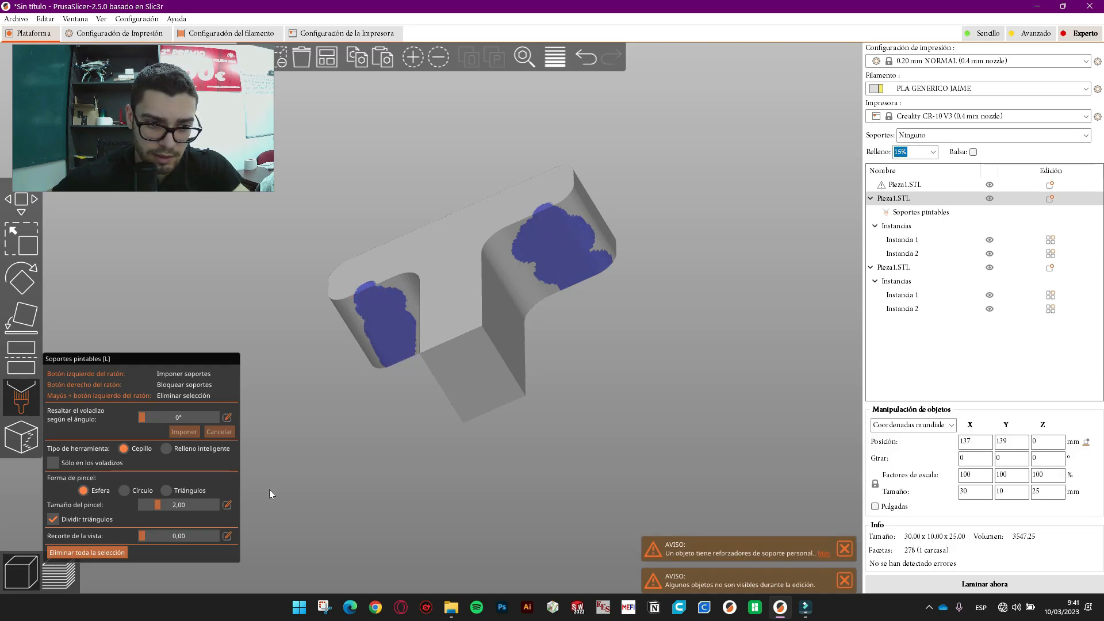
{"action": "left_click_drag", "start_coordinate": [385, 458], "coordinate": [419, 489]}
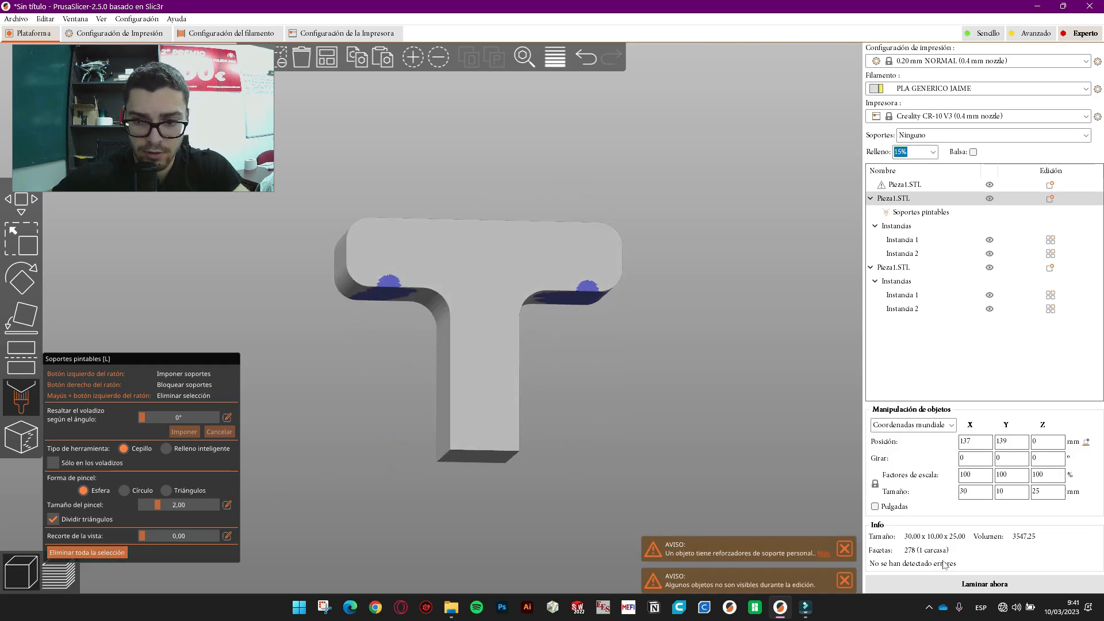
{"action": "left_click_drag", "start_coordinate": [658, 468], "coordinate": [698, 410]}
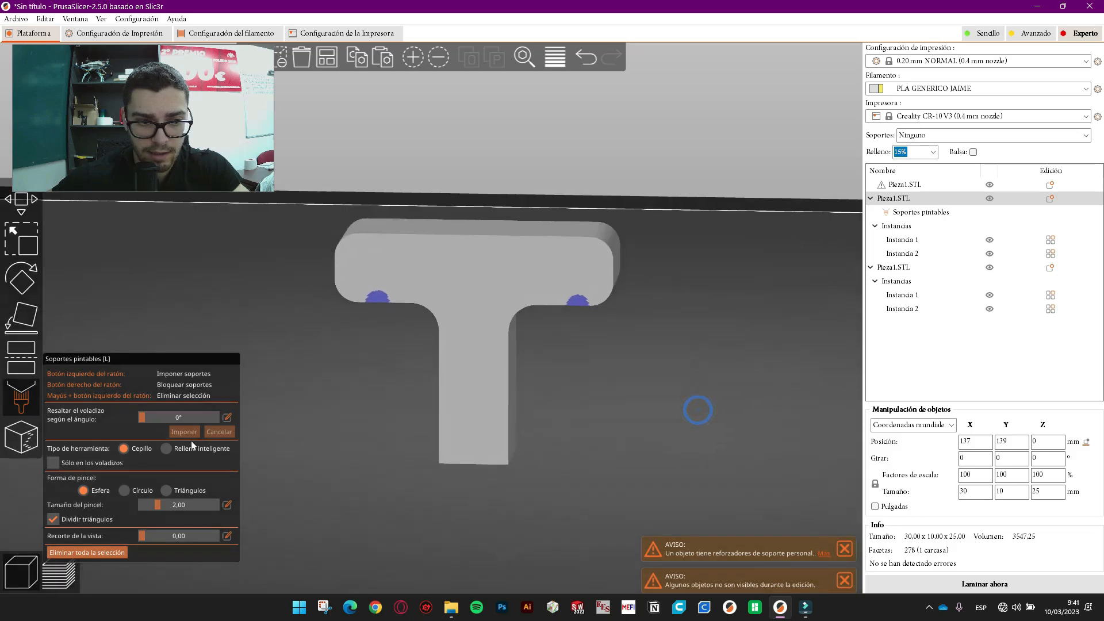
- Paint a seam along the T's inner edge from top to bottom, including the notch corner
{"action": "left_click", "coordinate": [20, 437]}
{"action": "left_click_drag", "start_coordinate": [605, 401], "coordinate": [498, 283]}
{"action": "left_click_drag", "start_coordinate": [508, 228], "coordinate": [461, 261]}
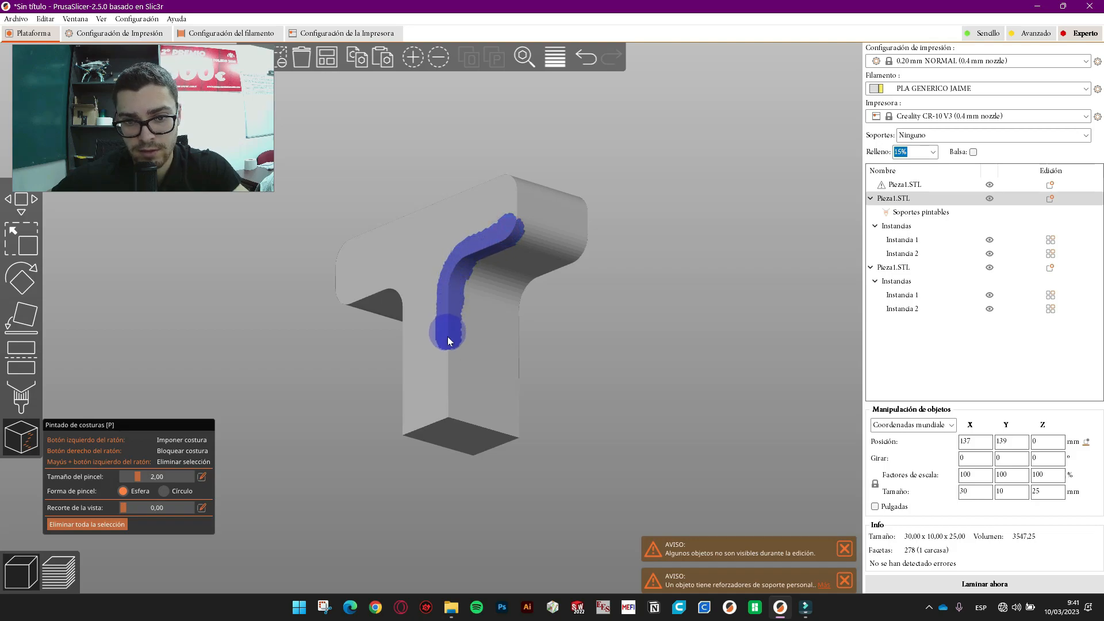
{"action": "left_click_drag", "start_coordinate": [448, 409], "coordinate": [447, 408]}
{"action": "mouse_move", "coordinate": [685, 322]}
{"action": "left_mouse_down"}
{"action": "mouse_move", "coordinate": [678, 360]}
{"action": "mouse_move", "coordinate": [680, 349]}
{"action": "left_mouse_up"}
{"action": "left_click_drag", "start_coordinate": [492, 319], "coordinate": [492, 358]}
{"action": "mouse_move", "coordinate": [621, 391]}
{"action": "left_mouse_down"}
{"action": "mouse_move", "coordinate": [606, 364]}
{"action": "mouse_move", "coordinate": [625, 379]}
{"action": "left_mouse_up"}
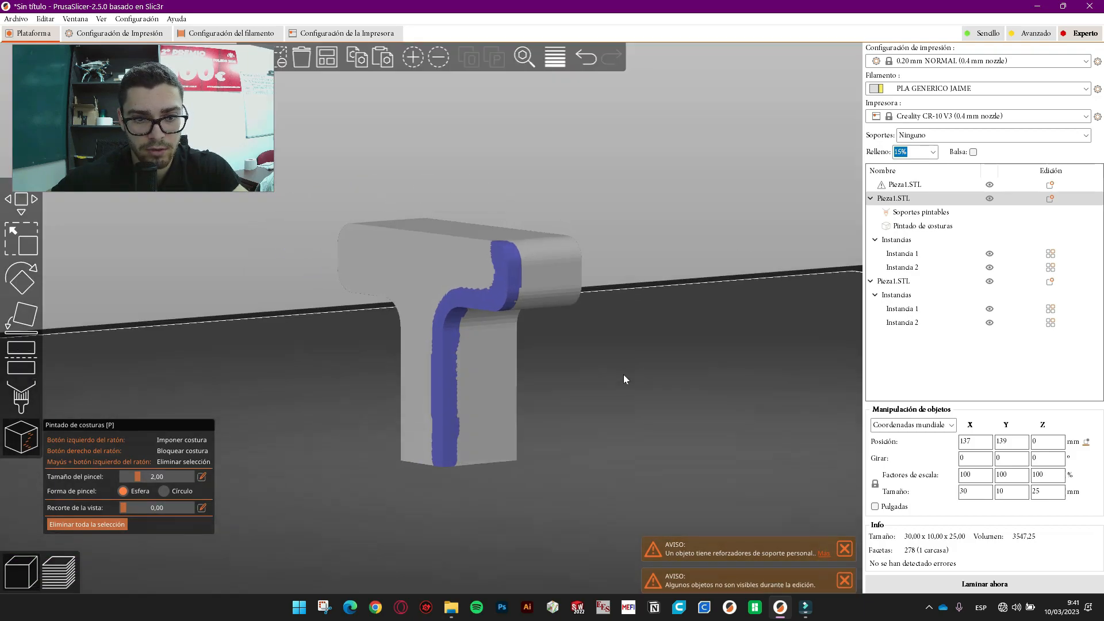
- Slice the plate, then set supports to En todos los sitios, declining the bridge perimeter suggestion
{"action": "left_click", "coordinate": [972, 582]}
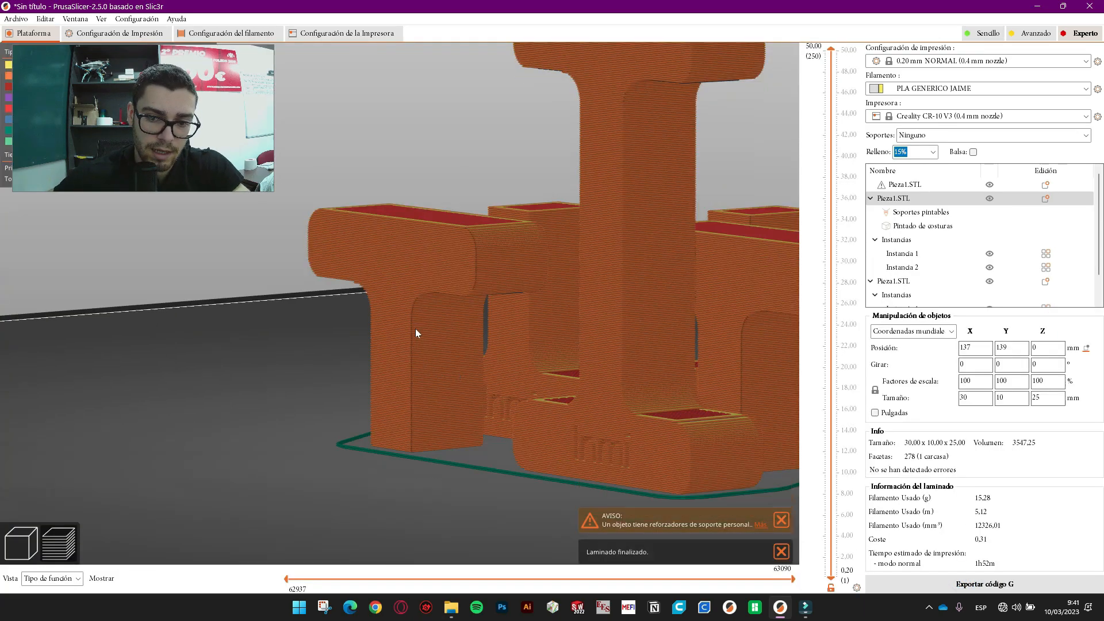
{"action": "scroll", "coordinate": [311, 354], "scroll_direction": "up", "scroll_amount": 6}
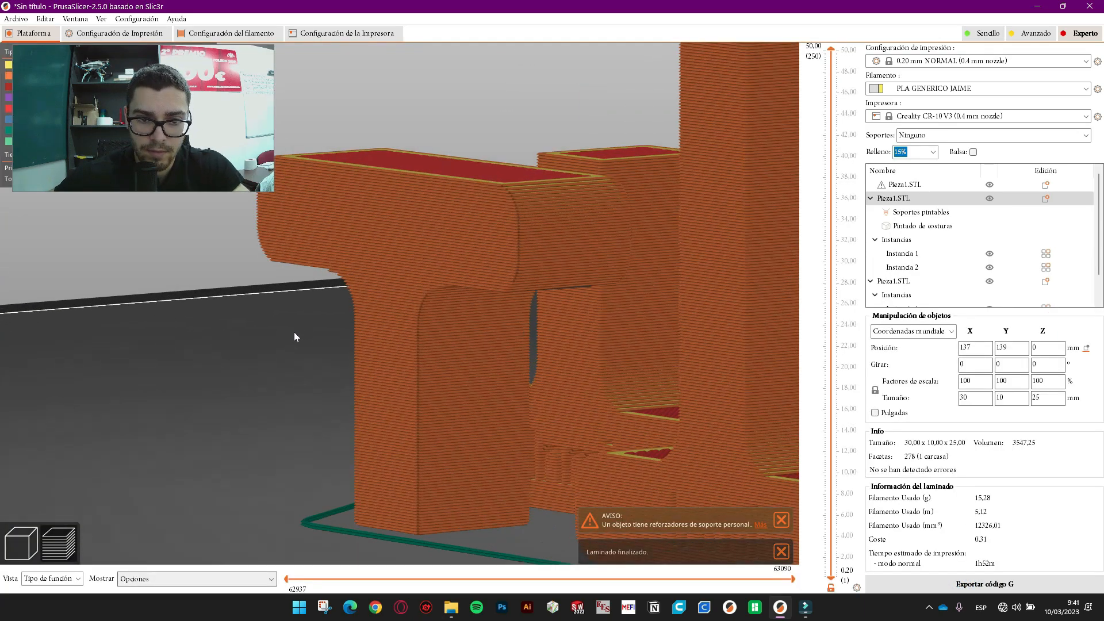
{"action": "left_click_drag", "start_coordinate": [223, 422], "coordinate": [180, 355]}
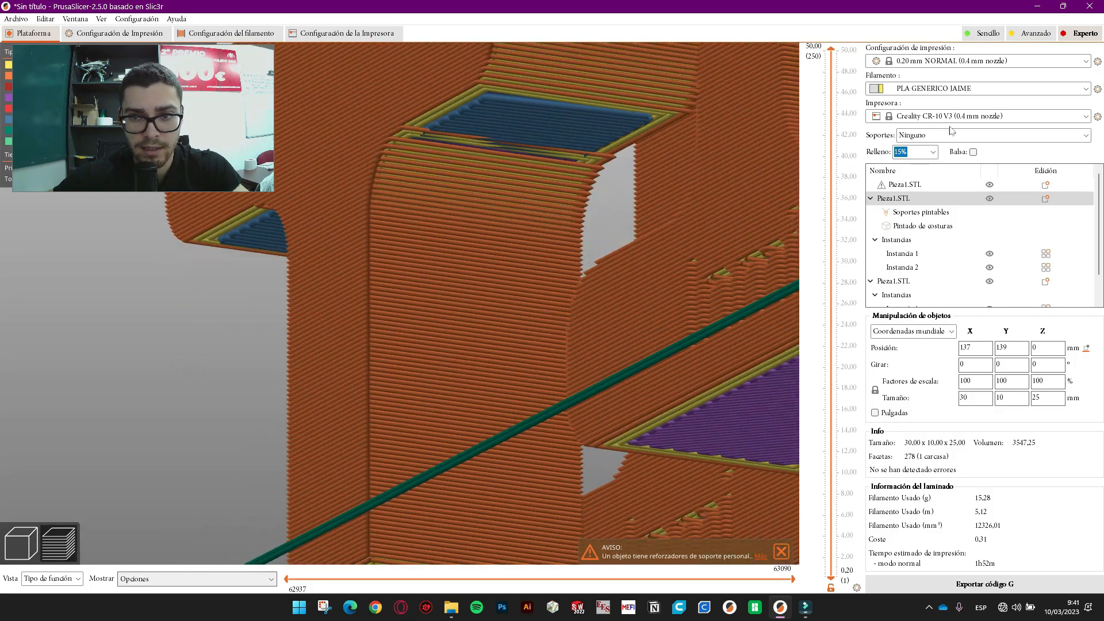
{"action": "left_click", "coordinate": [930, 138]}
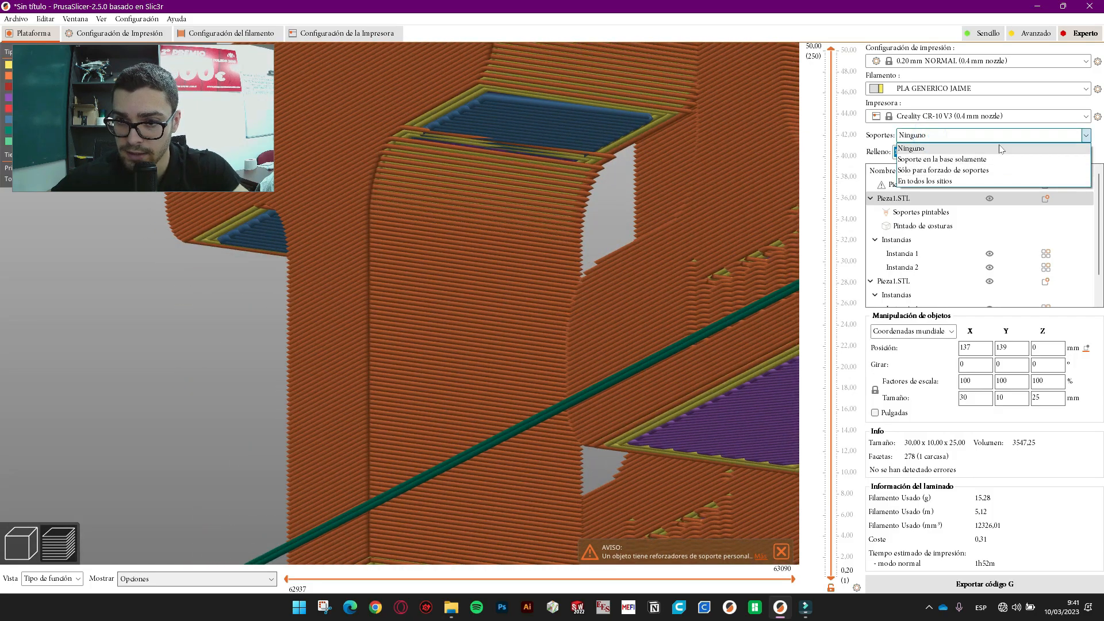
{"action": "left_click", "coordinate": [949, 181]}
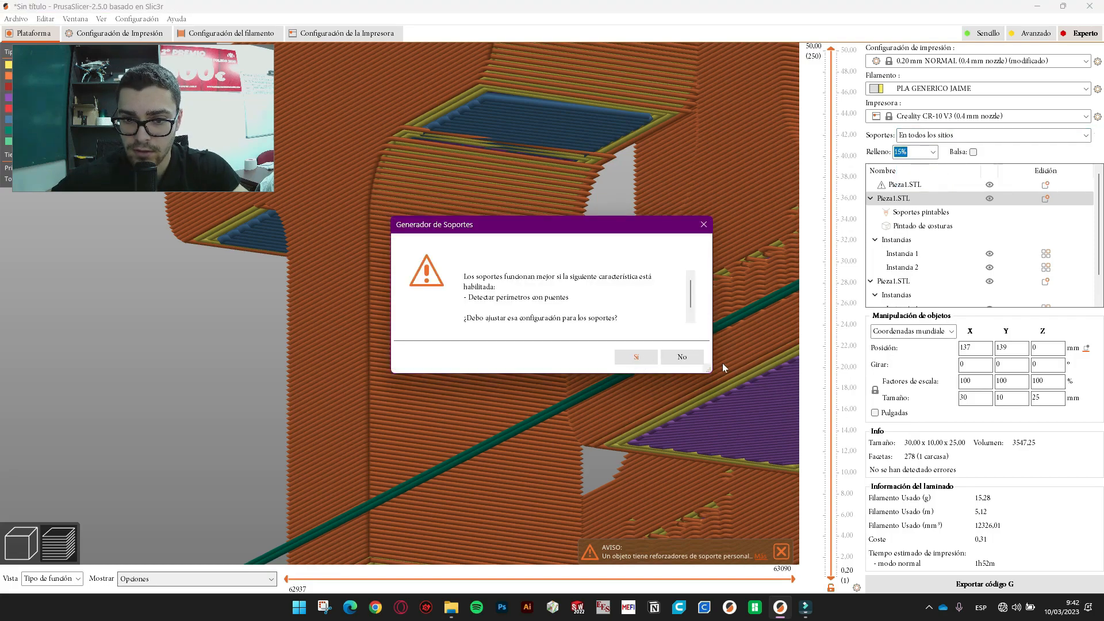
{"action": "left_click", "coordinate": [683, 357]}
{"action": "left_click", "coordinate": [986, 135]}
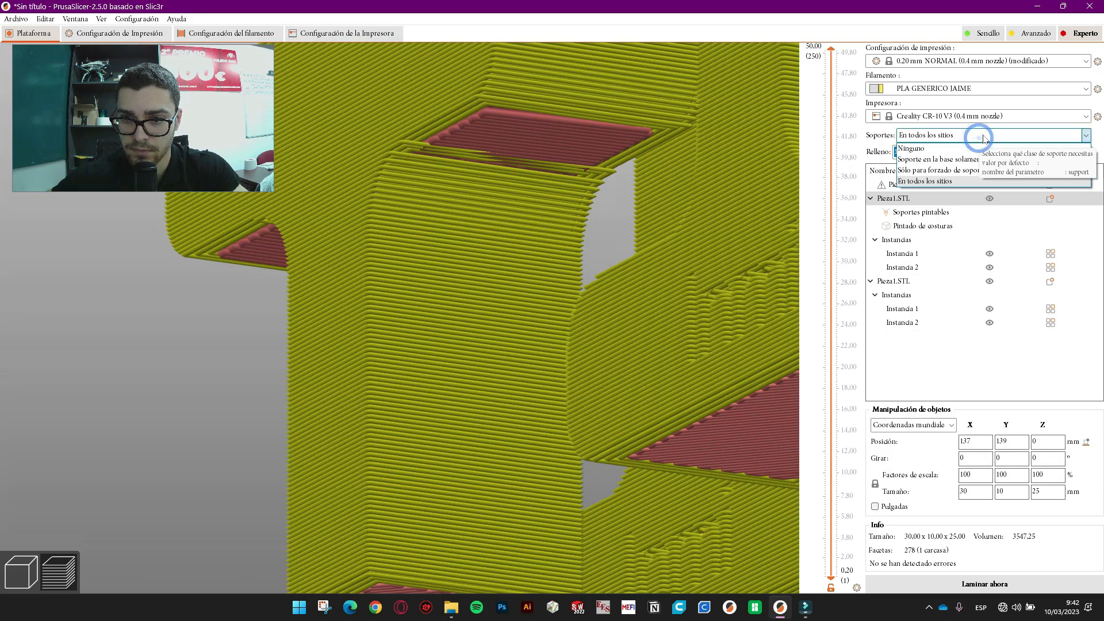
{"action": "left_click", "coordinate": [986, 135]}
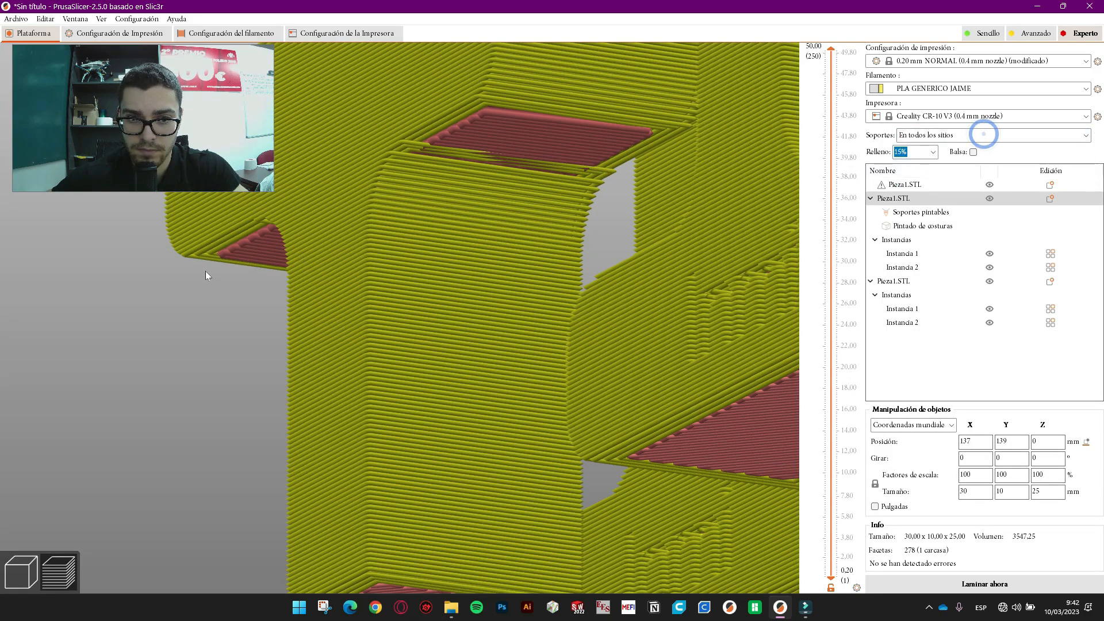
- Re-slice with supports and orbit the preview to inspect the green support material
{"action": "scroll", "coordinate": [219, 282], "scroll_direction": "down", "scroll_amount": 3}
{"action": "left_click", "coordinate": [952, 588]}
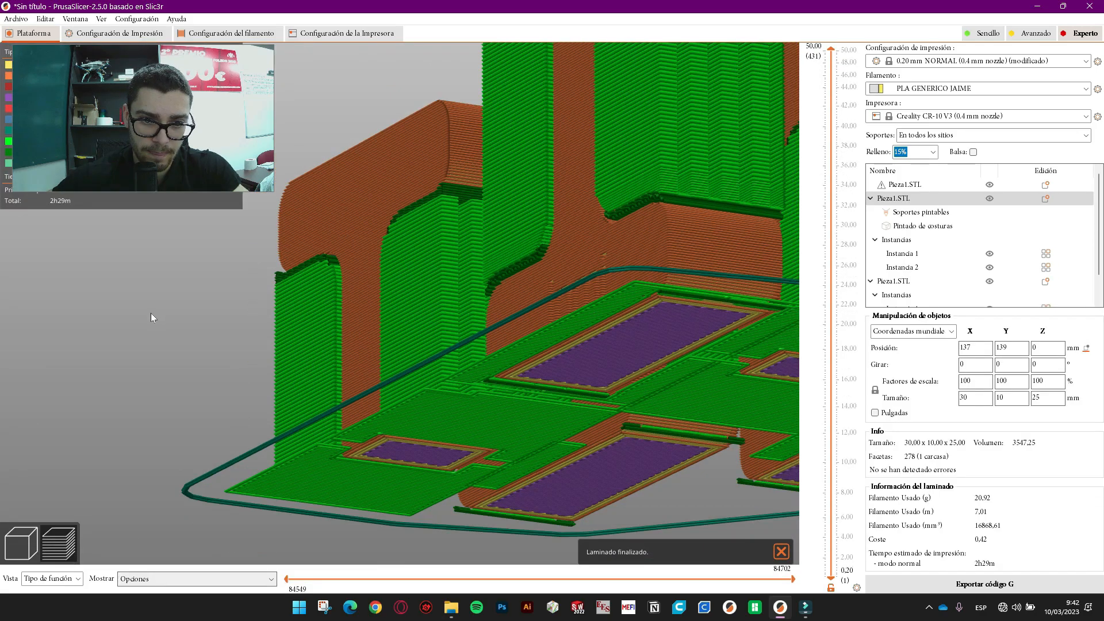
{"action": "left_click_drag", "start_coordinate": [152, 317], "coordinate": [233, 325]}
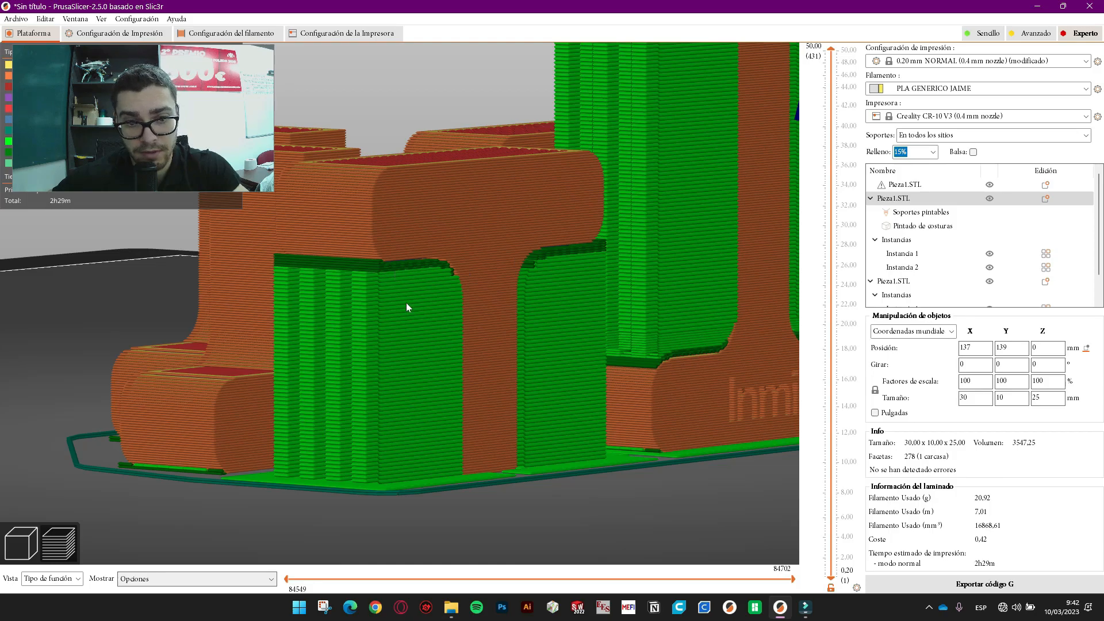
{"action": "left_click_drag", "start_coordinate": [125, 337], "coordinate": [89, 325]}
{"action": "left_click_drag", "start_coordinate": [163, 305], "coordinate": [131, 338]}
{"action": "scroll", "coordinate": [339, 325], "scroll_direction": "down", "scroll_amount": 11}
{"action": "mouse_move", "coordinate": [491, 409]}
{"action": "left_mouse_down"}
{"action": "mouse_move", "coordinate": [518, 399]}
{"action": "mouse_move", "coordinate": [495, 411]}
{"action": "left_mouse_up"}
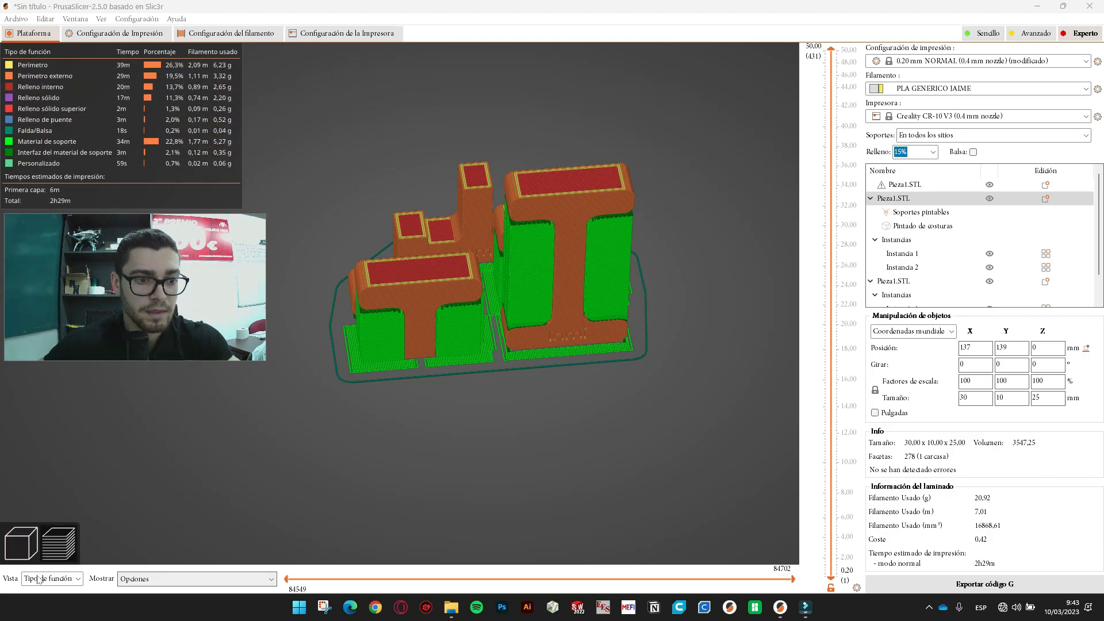
- Toggle the retraction marks on and off in the sliced preview's display options
{"action": "left_click", "coordinate": [20, 541]}
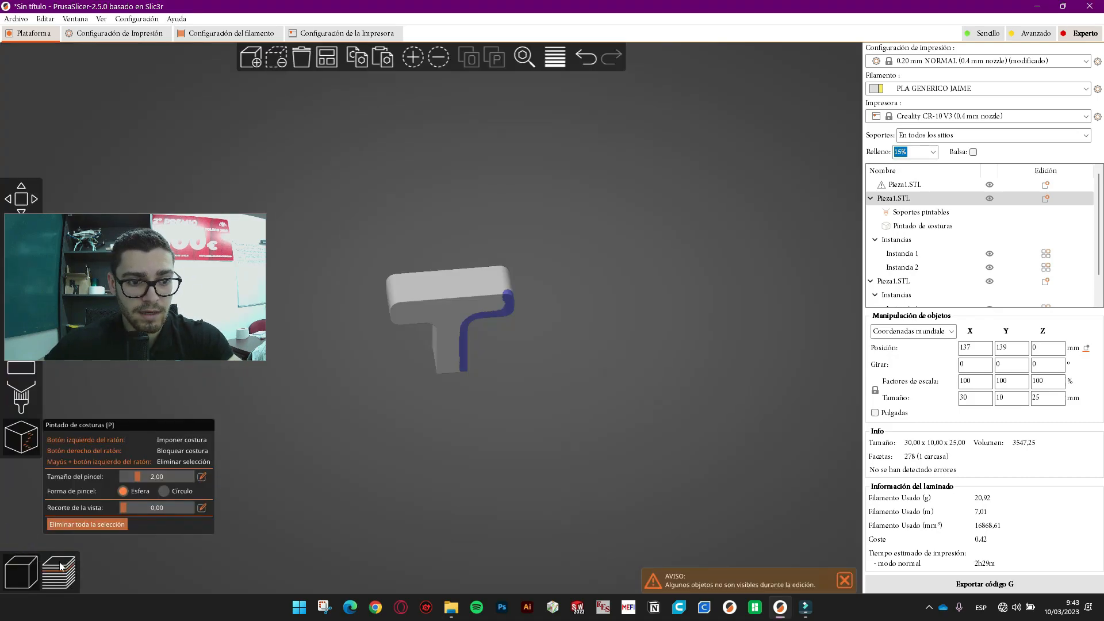
{"action": "left_click", "coordinate": [60, 566]}
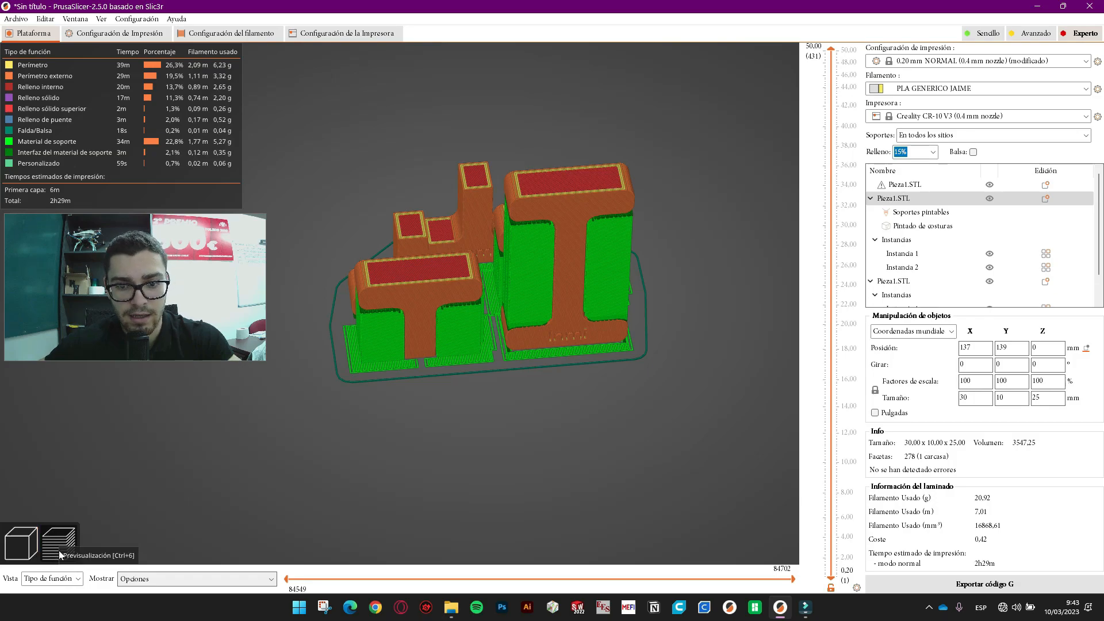
{"action": "left_click", "coordinate": [163, 580]}
{"action": "left_click", "coordinate": [126, 478]}
{"action": "left_click", "coordinate": [123, 477]}
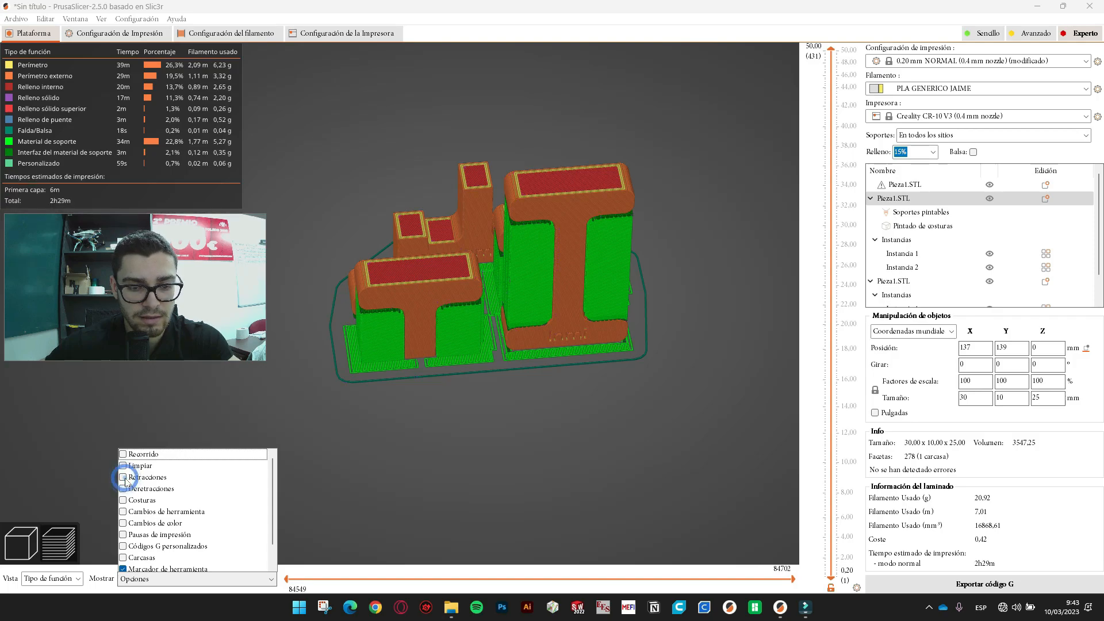
- Scrub through the top layer's moves and lower the visible layers from 37.18 to about 7.79 mm
{"action": "left_click_drag", "start_coordinate": [680, 575], "coordinate": [390, 584]}
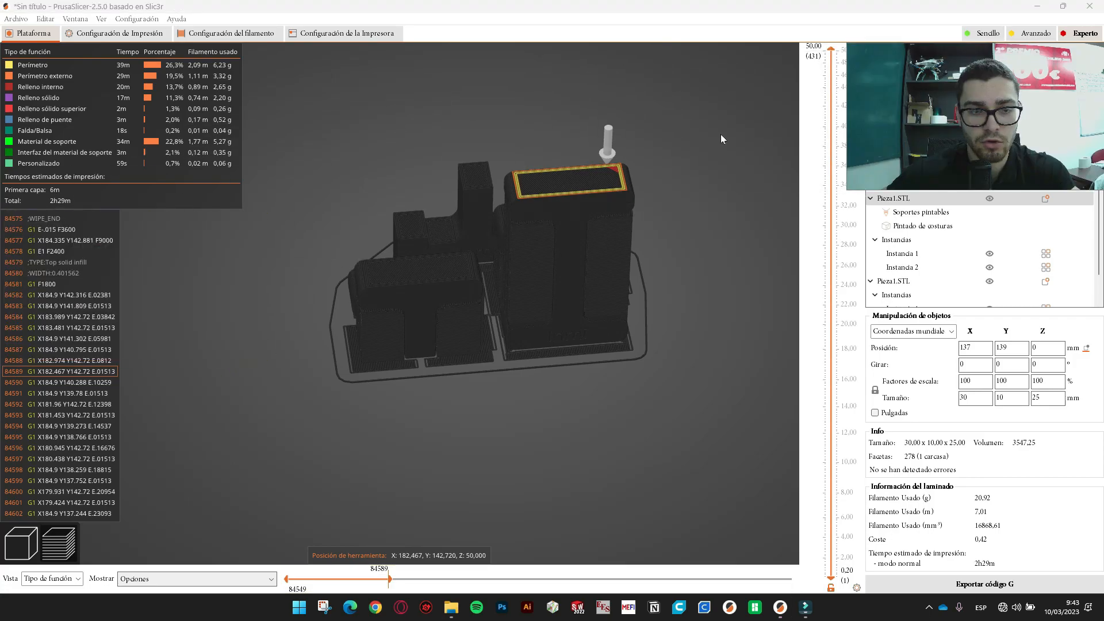
{"action": "left_click_drag", "start_coordinate": [372, 578], "coordinate": [260, 579]}
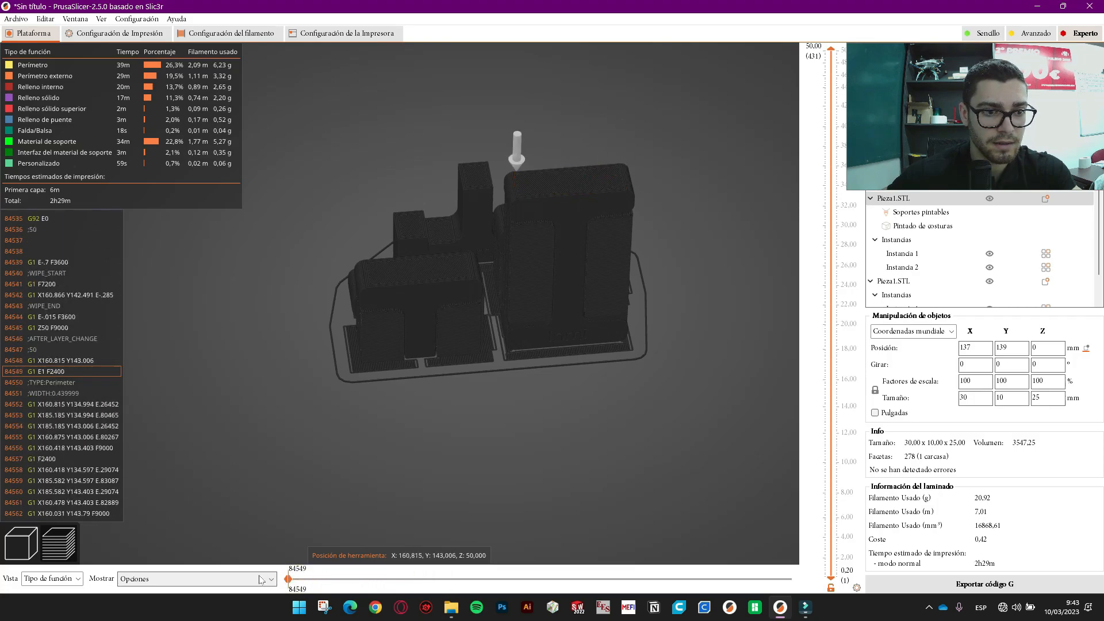
{"action": "mouse_move", "coordinate": [331, 578]}
{"action": "left_mouse_down"}
{"action": "mouse_move", "coordinate": [793, 575]}
{"action": "mouse_move", "coordinate": [390, 573]}
{"action": "mouse_move", "coordinate": [764, 578]}
{"action": "mouse_move", "coordinate": [801, 563]}
{"action": "left_mouse_up"}
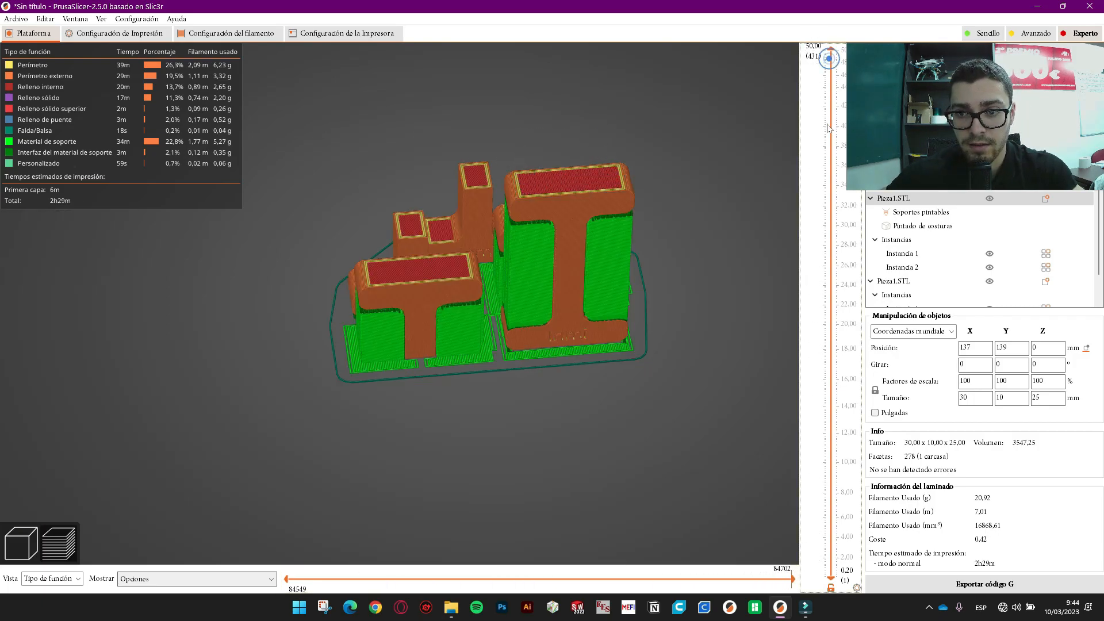
{"action": "left_click", "coordinate": [828, 154]}
{"action": "left_click_drag", "start_coordinate": [833, 178], "coordinate": [792, 386]}
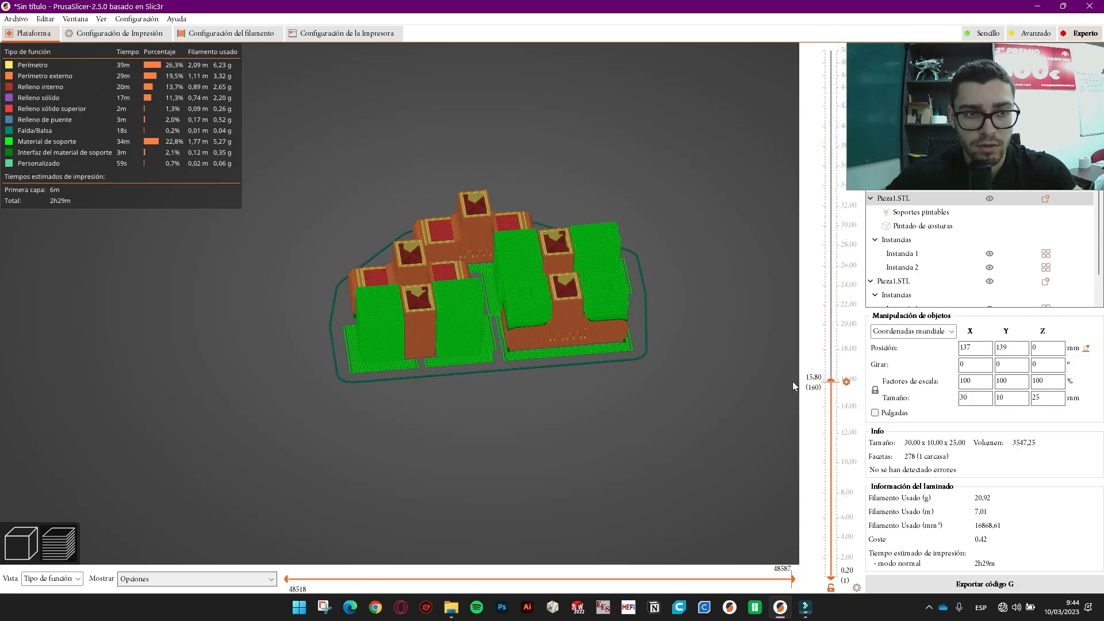
- Revisit the T piece's seam painting, then bring up the print settings
{"action": "left_click", "coordinate": [8, 545]}
{"action": "left_click_drag", "start_coordinate": [478, 442], "coordinate": [469, 430]}
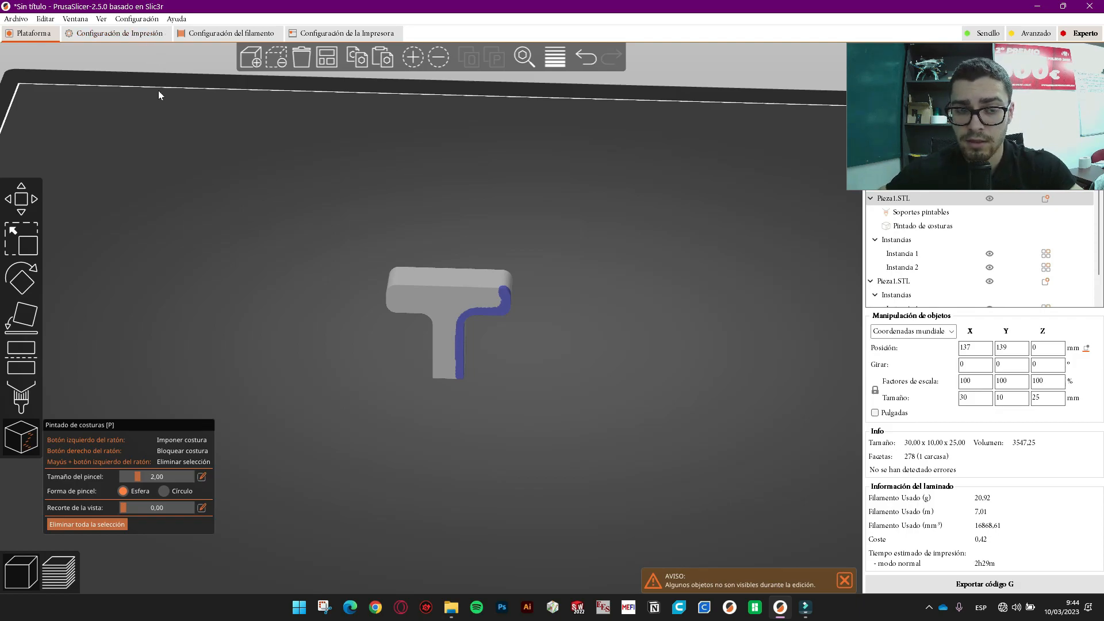
{"action": "left_click", "coordinate": [117, 34]}
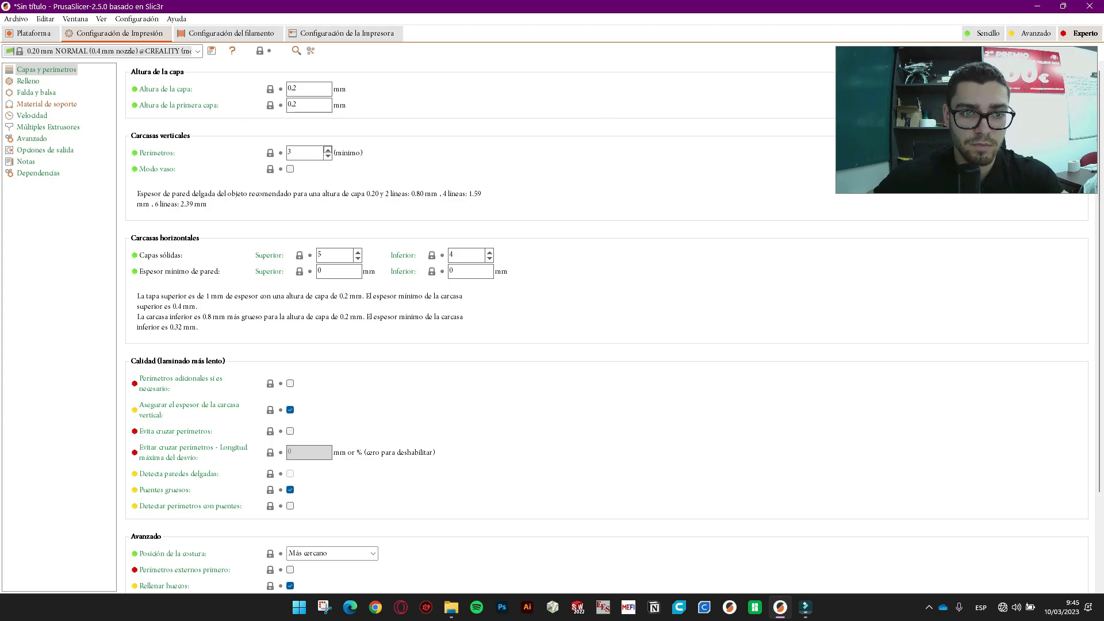
- Lower perimeters from 3 to 2 and top and bottom solid layers to 2, keeping seam position Más cercano
{"action": "left_click", "coordinate": [327, 156]}
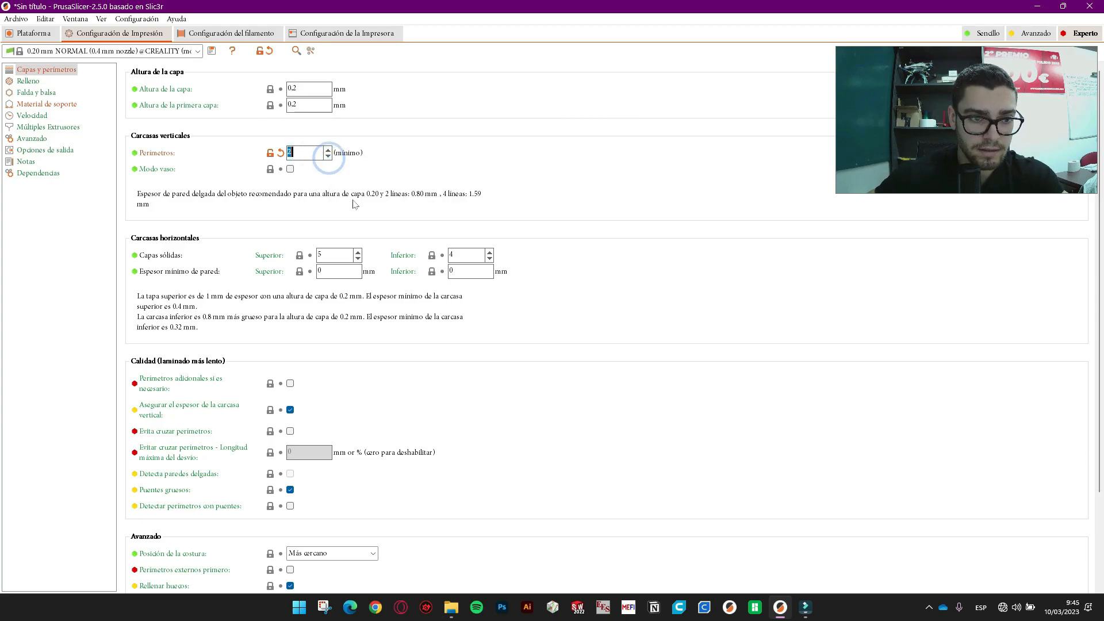
{"action": "scroll", "coordinate": [354, 199], "scroll_direction": "down", "scroll_amount": 1}
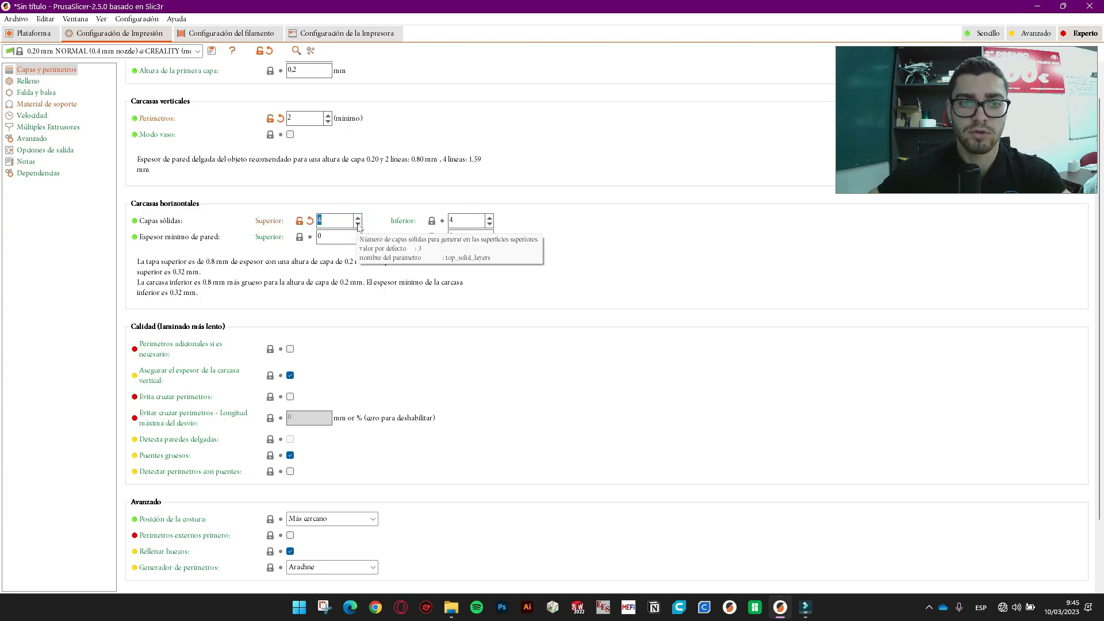
{"action": "left_click", "coordinate": [490, 224]}
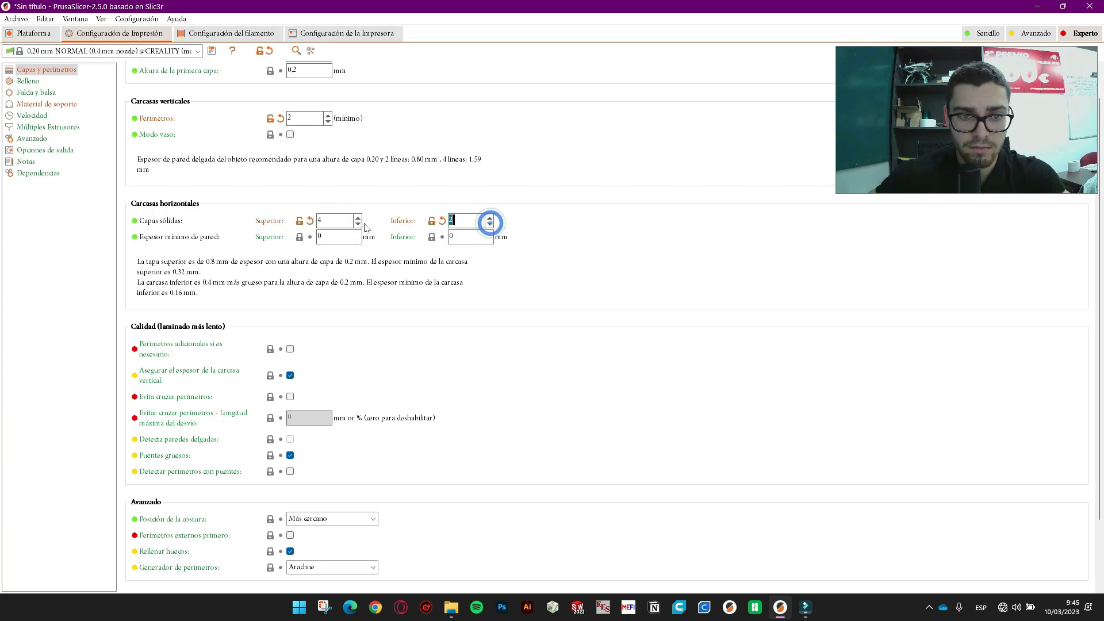
{"action": "left_click", "coordinate": [357, 224]}
{"action": "left_click", "coordinate": [357, 224]}
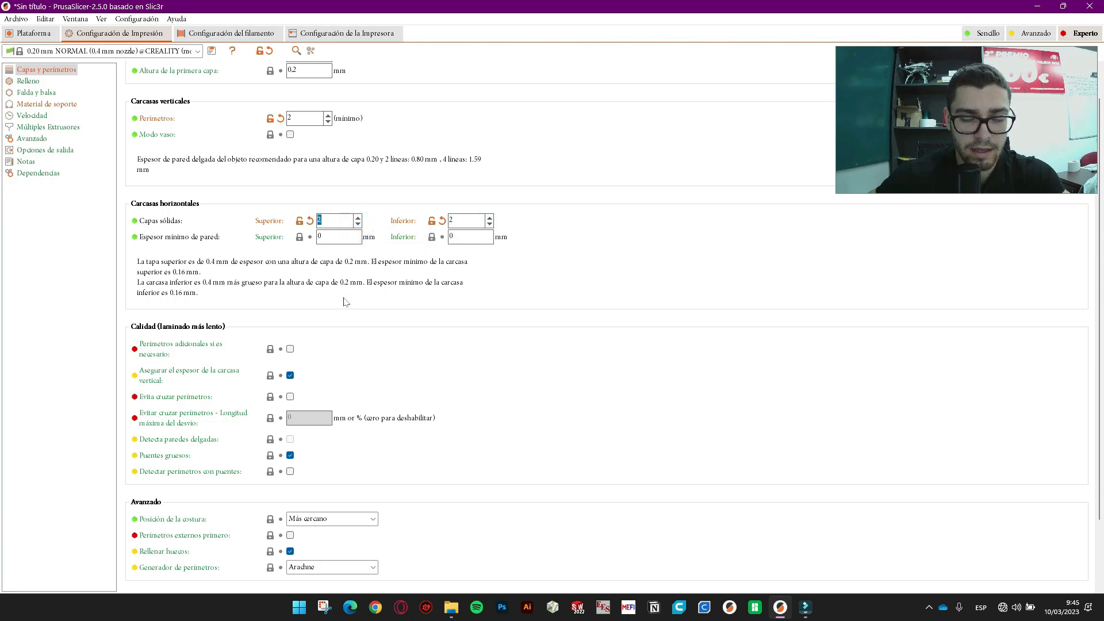
{"action": "scroll", "coordinate": [346, 302], "scroll_direction": "down", "scroll_amount": 2}
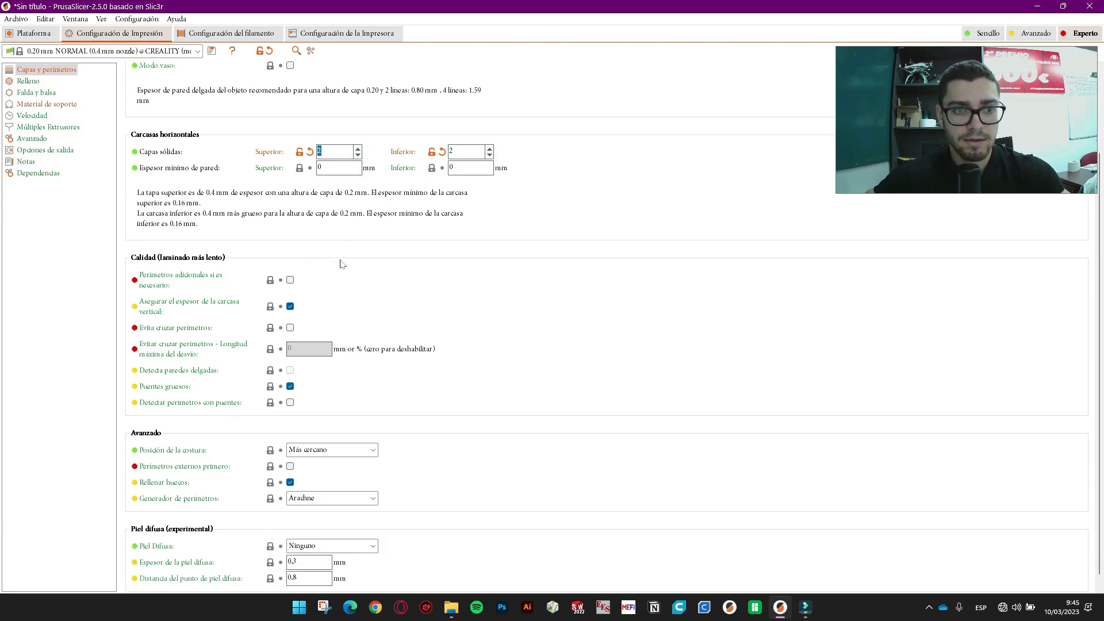
{"action": "scroll", "coordinate": [377, 269], "scroll_direction": "down", "scroll_amount": 1}
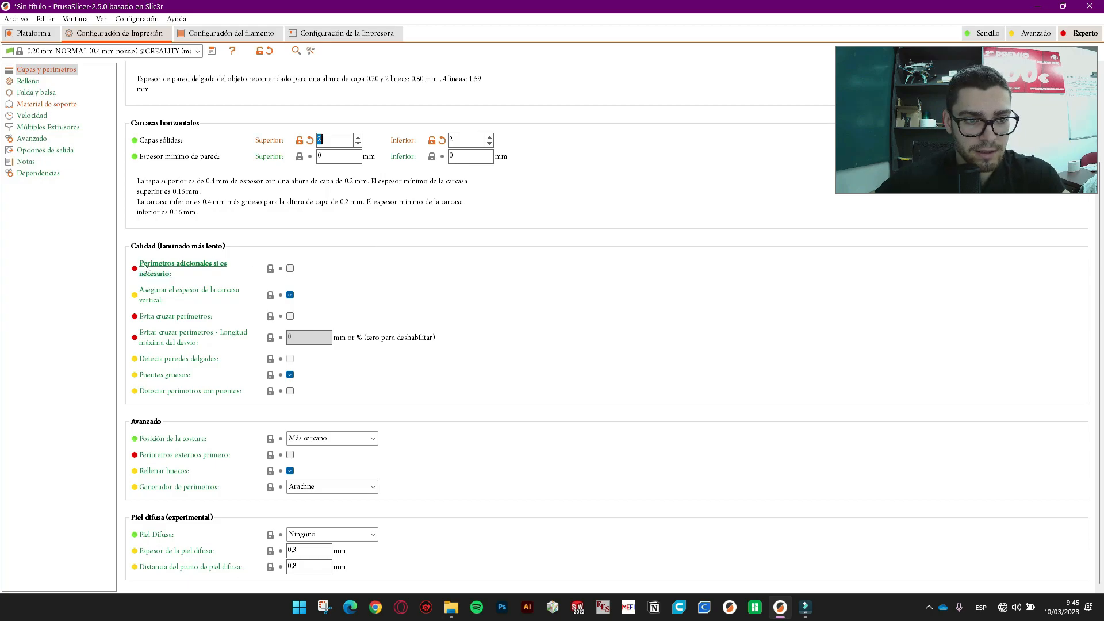
{"action": "mouse_move", "coordinate": [167, 280]}
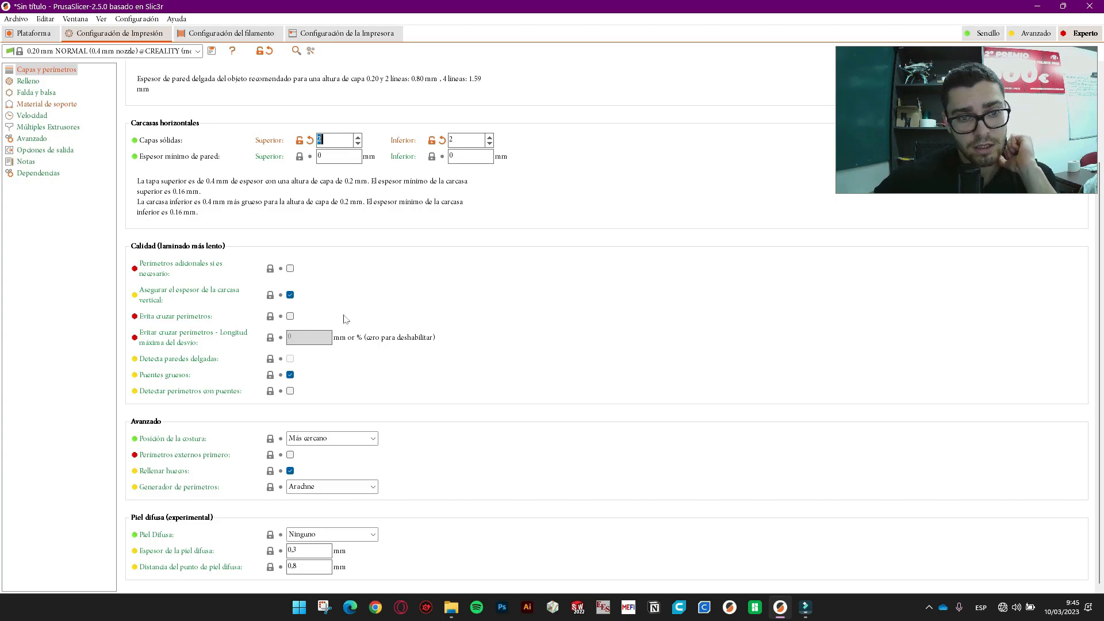
{"action": "mouse_move", "coordinate": [294, 320]}
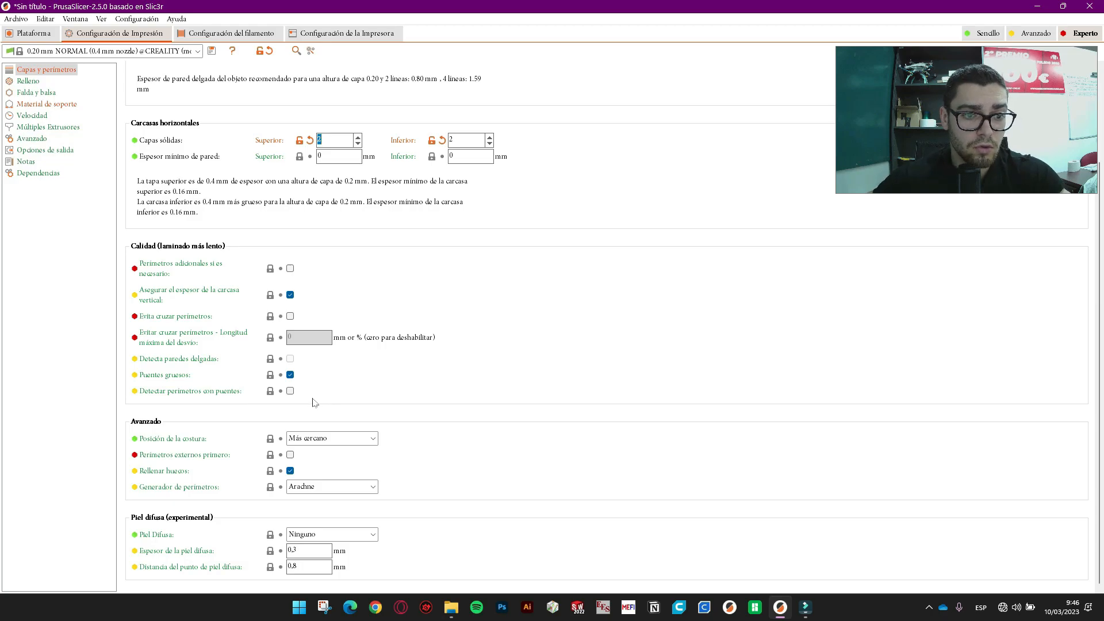
{"action": "left_click", "coordinate": [360, 439]}
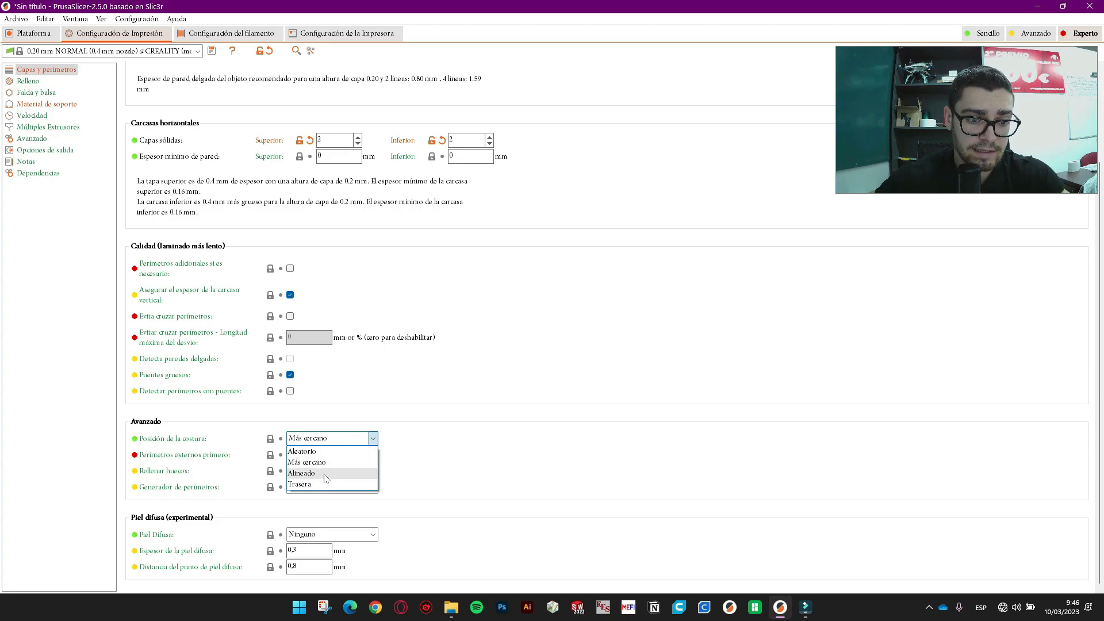
- Leave the seam position set to Más cercano
{"action": "left_click", "coordinate": [348, 443]}
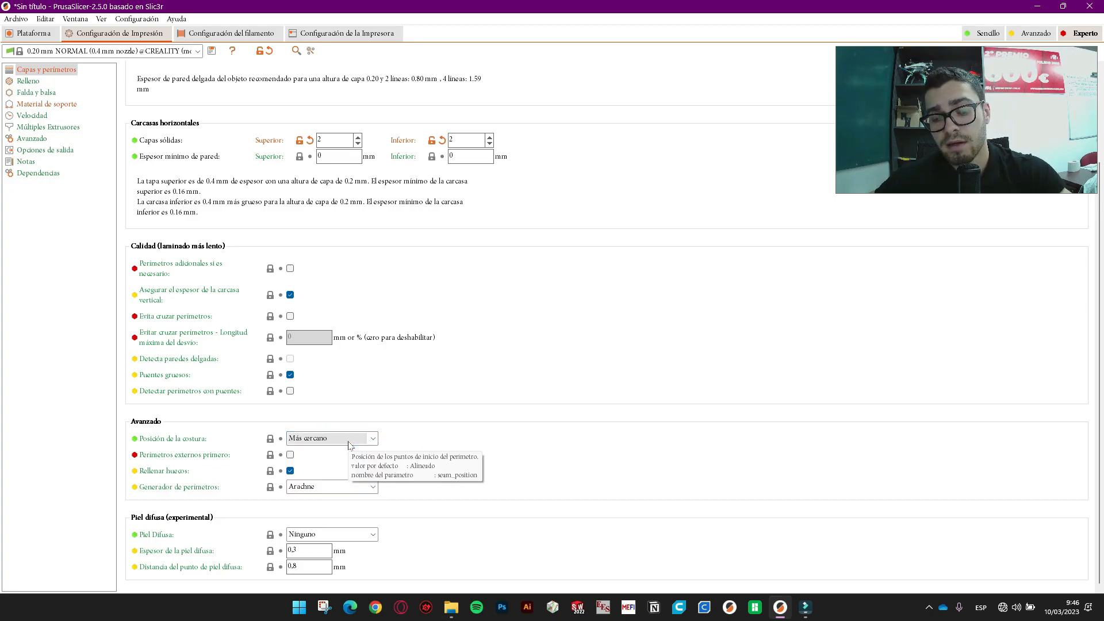
{"action": "left_click", "coordinate": [348, 442]}
{"action": "left_click", "coordinate": [348, 443]}
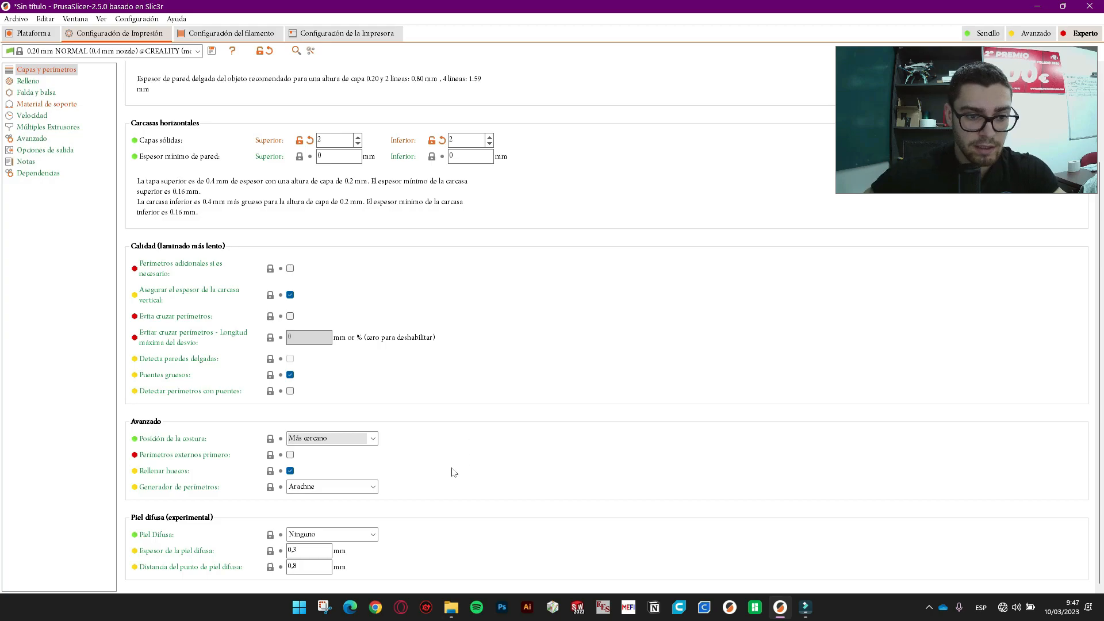
- Keep Arachne as the perimeter generator and fuzzy skin at Ninguno, then show the Relleno page
{"action": "left_click", "coordinate": [357, 488]}
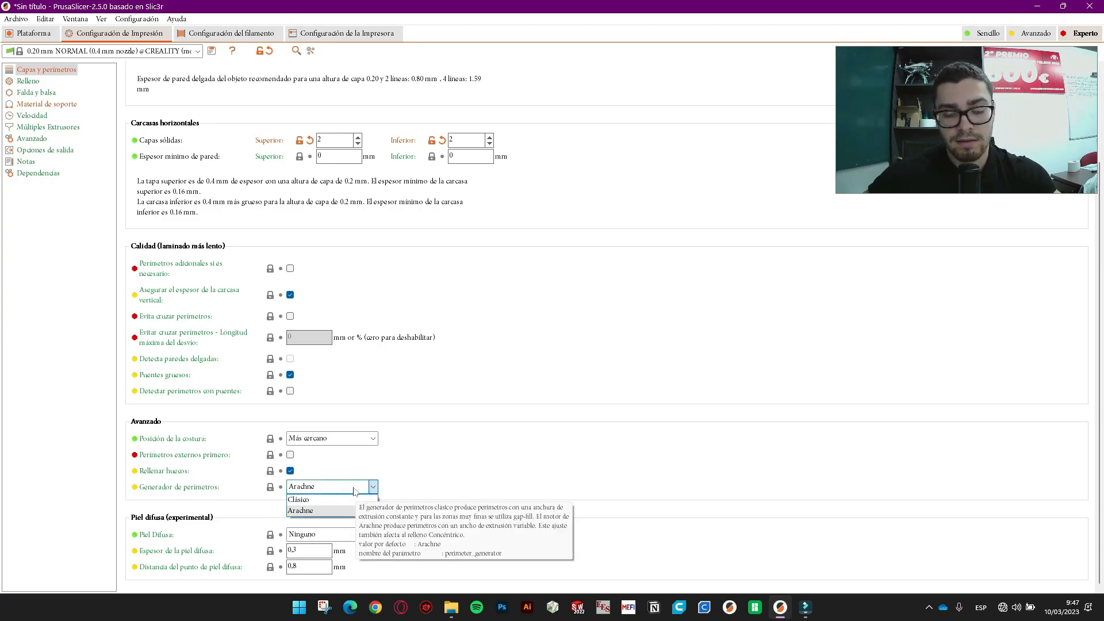
{"action": "left_click", "coordinate": [343, 489]}
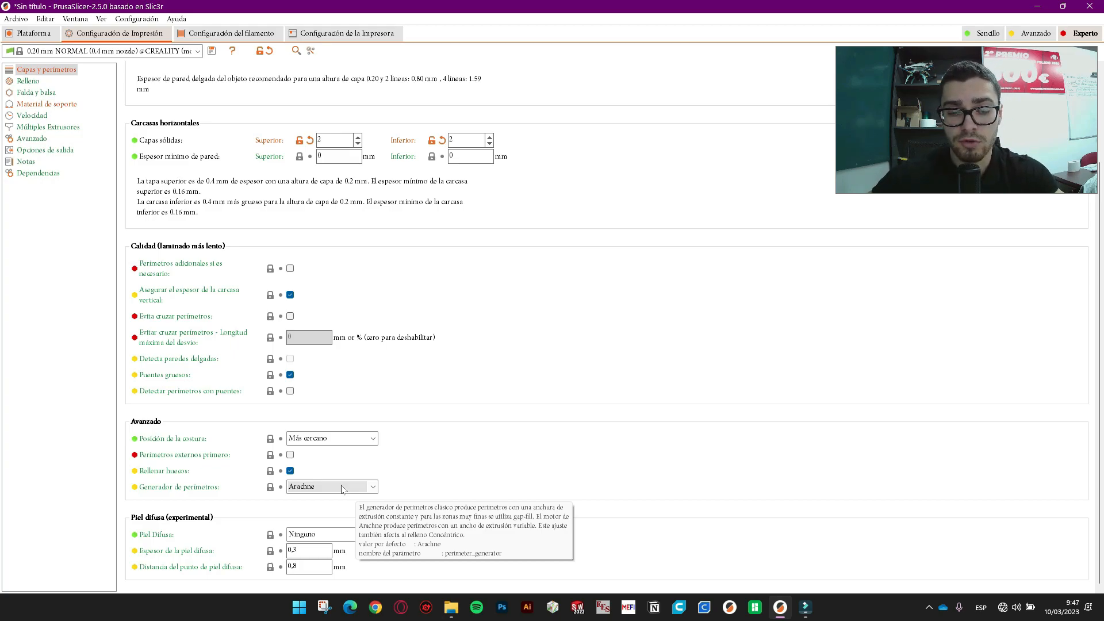
{"action": "left_click", "coordinate": [344, 489]}
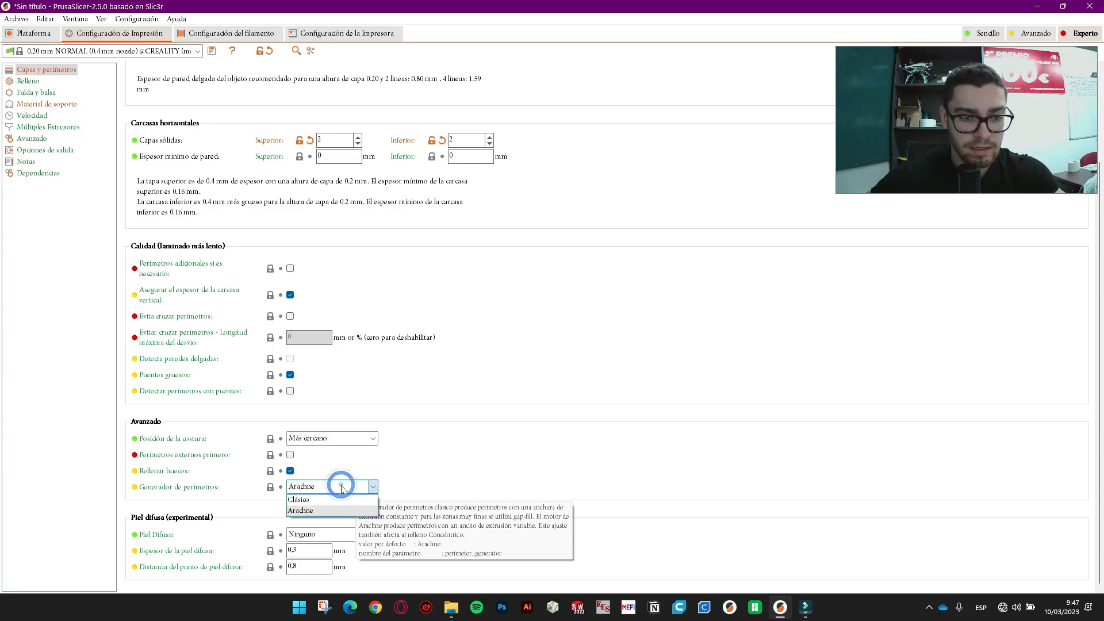
{"action": "left_click", "coordinate": [343, 489]}
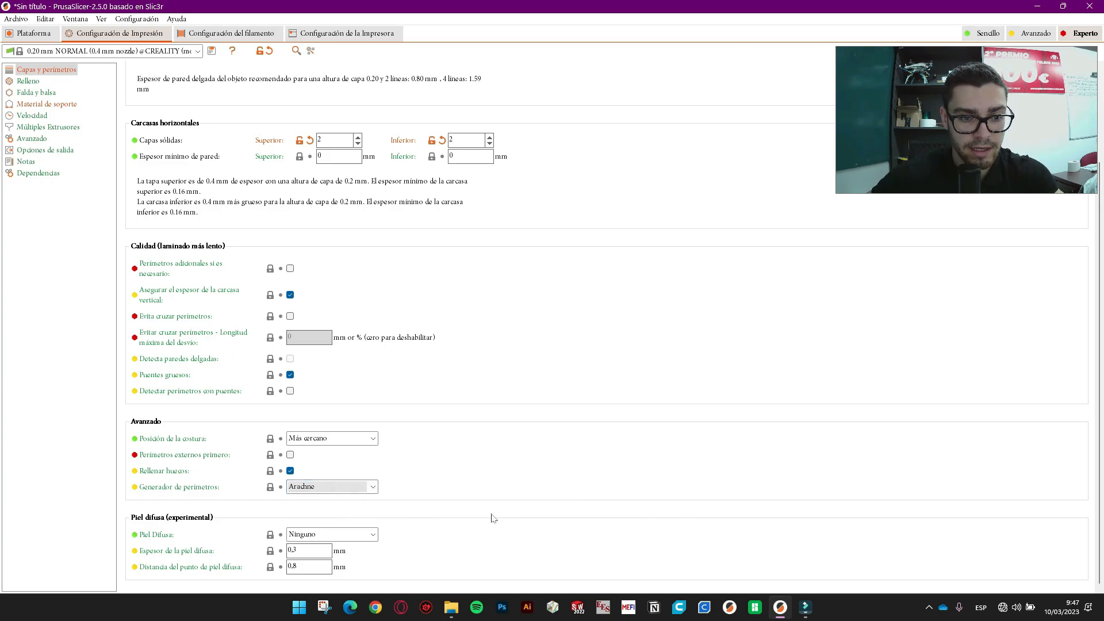
{"action": "left_click", "coordinate": [351, 536]}
{"action": "left_click", "coordinate": [350, 536]}
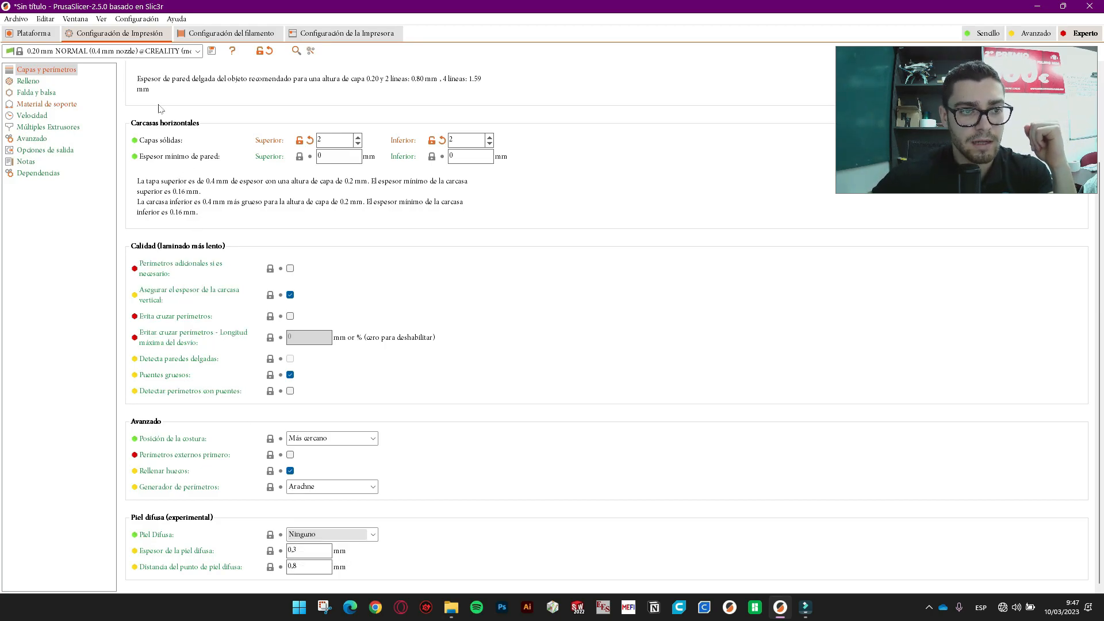
{"action": "left_click", "coordinate": [26, 81]}
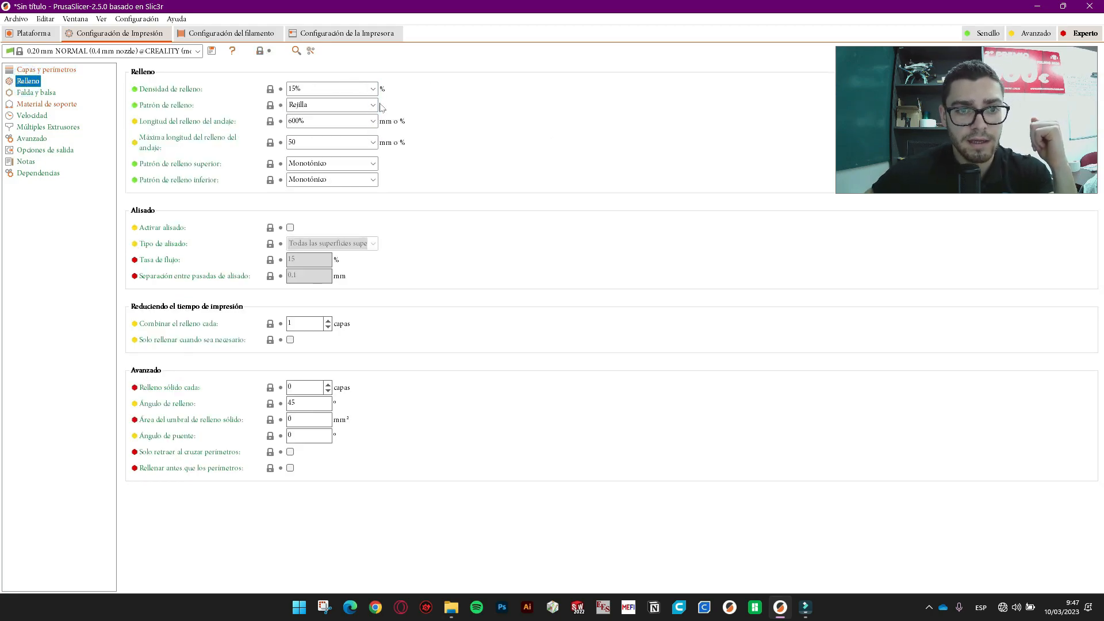
- Keep Rejilla infill and Monotónico top fill, and combine infill every 2 layers instead of 1
{"action": "left_click", "coordinate": [374, 104]}
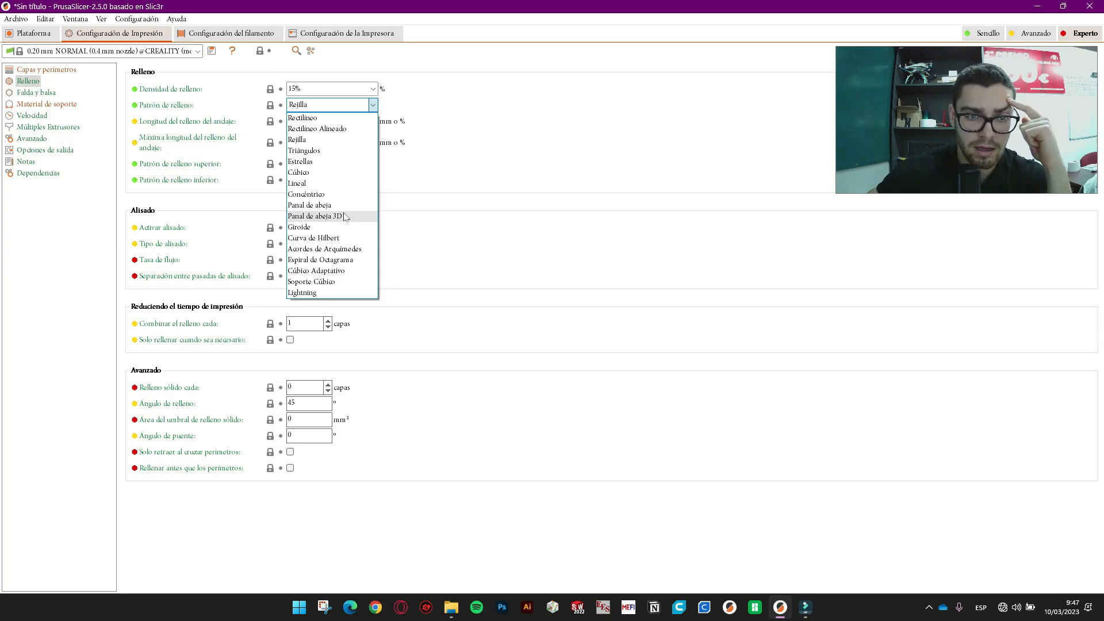
{"action": "left_click", "coordinate": [374, 105]}
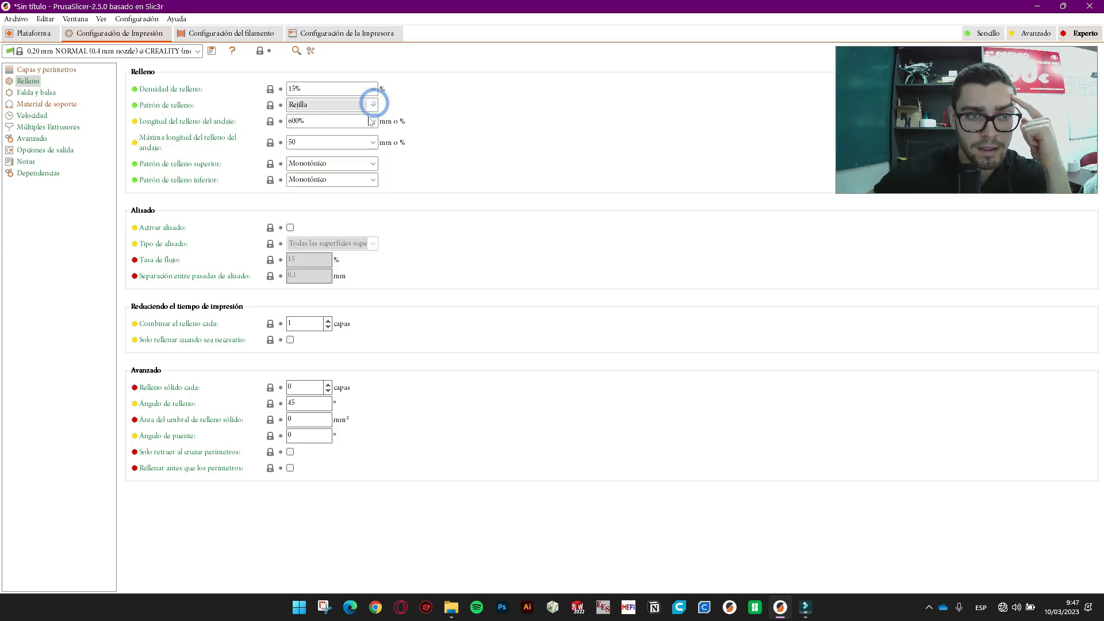
{"action": "mouse_move", "coordinate": [372, 146]}
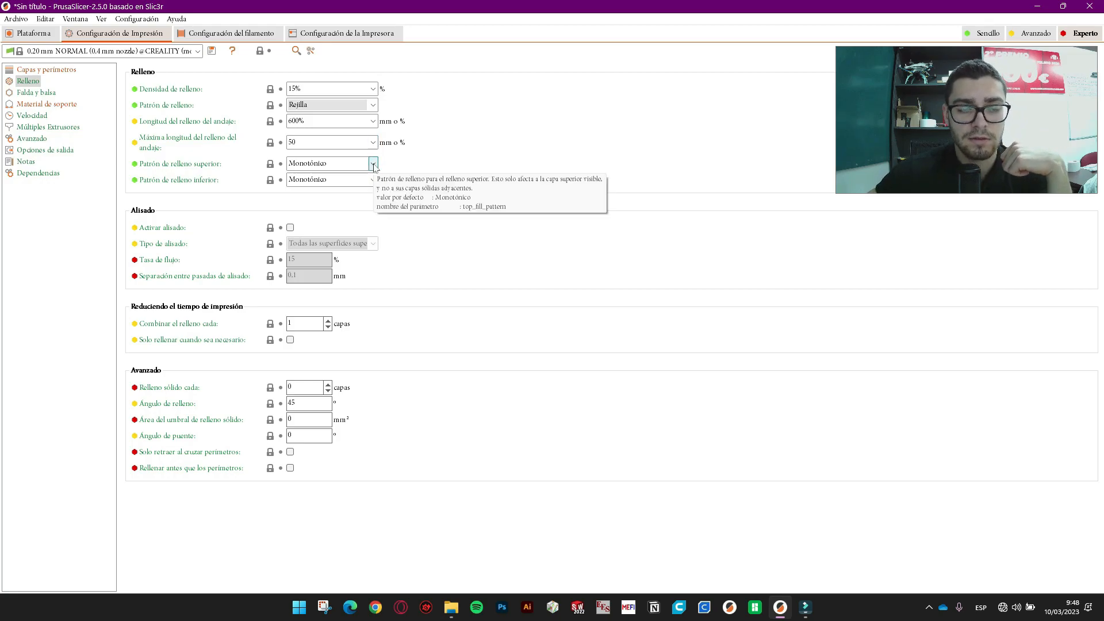
{"action": "left_click", "coordinate": [373, 165]}
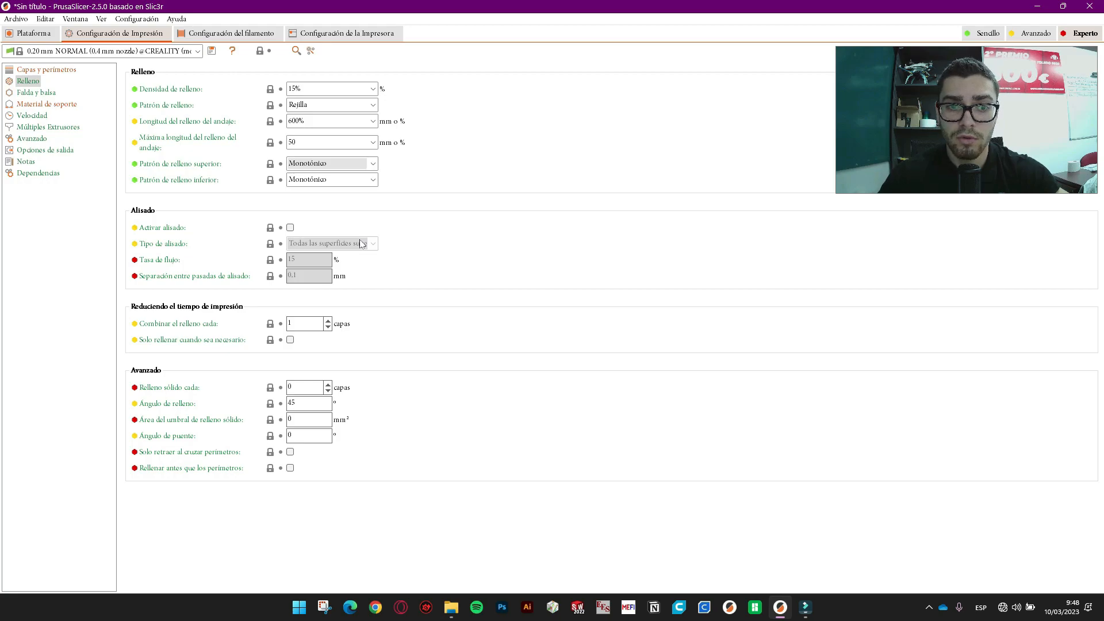
{"action": "left_click", "coordinate": [373, 163]}
{"action": "left_click", "coordinate": [375, 163]}
{"action": "left_click", "coordinate": [375, 163]}
{"action": "left_click", "coordinate": [374, 163]}
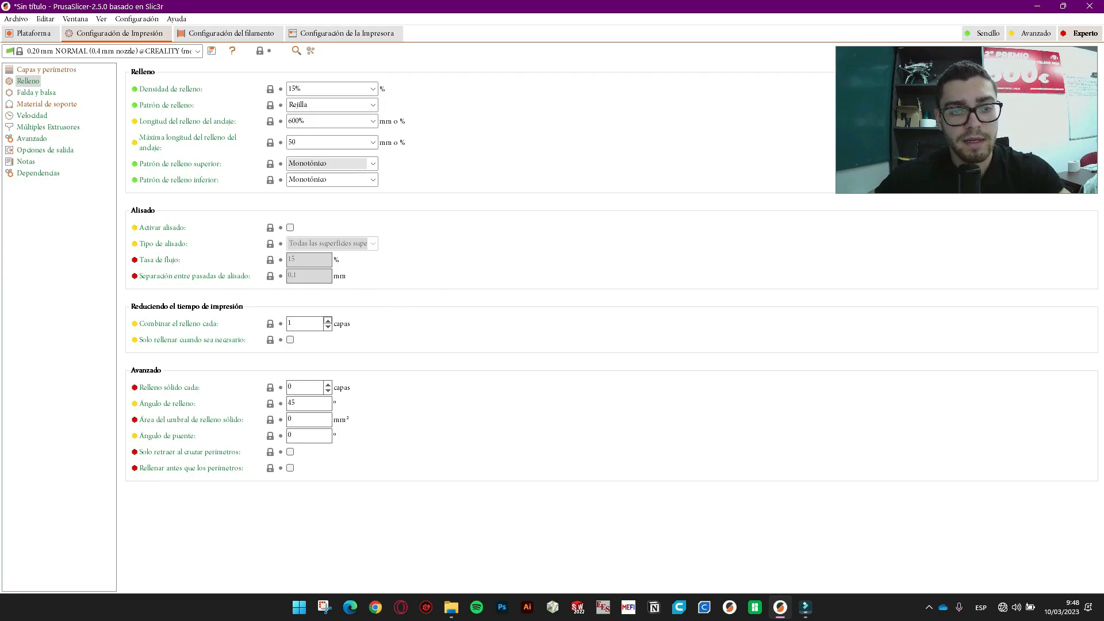
{"action": "left_click", "coordinate": [328, 320]}
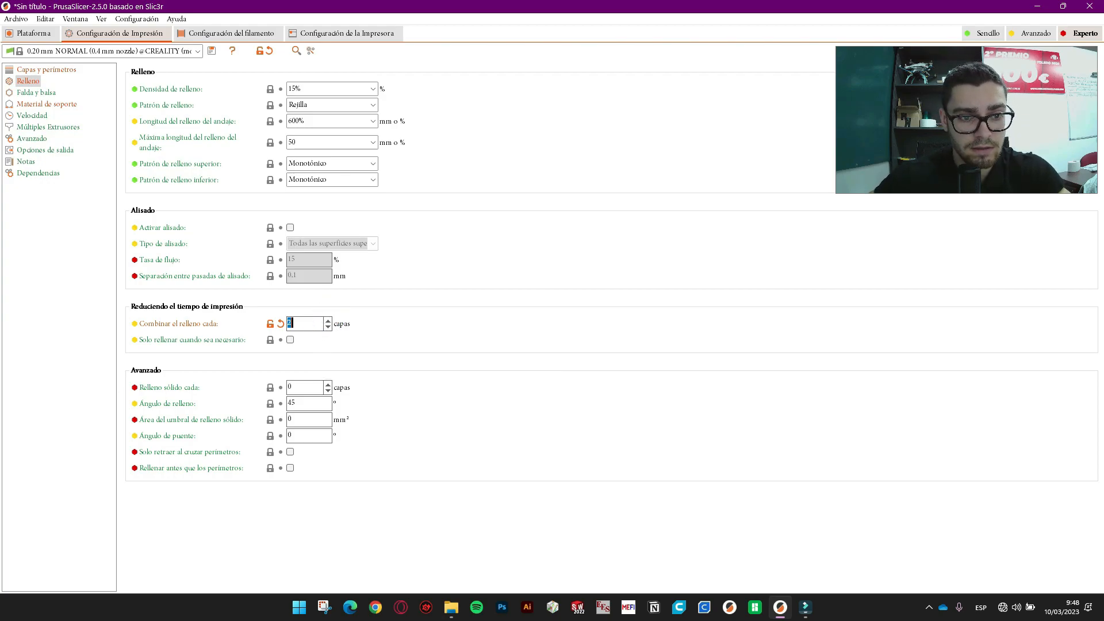
- Slice the parts with the new infill settings and centre one box in the preview
{"action": "left_click", "coordinate": [50, 34]}
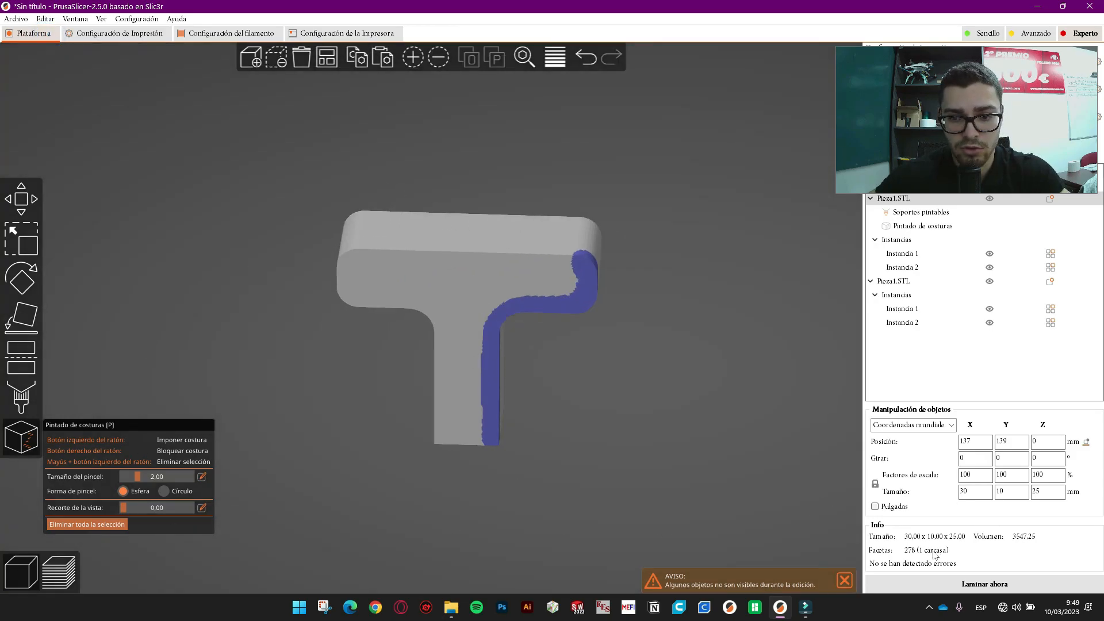
{"action": "left_click", "coordinate": [1000, 581]}
{"action": "scroll", "coordinate": [597, 378], "scroll_direction": "up", "scroll_amount": 6}
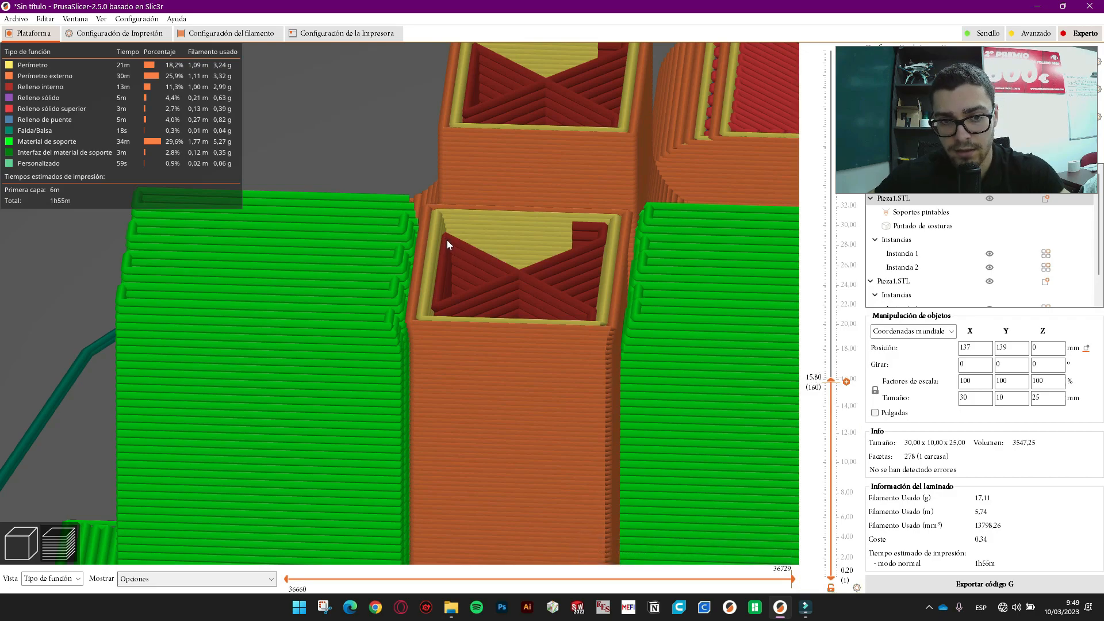
{"action": "scroll", "coordinate": [602, 218], "scroll_direction": "up", "scroll_amount": 4}
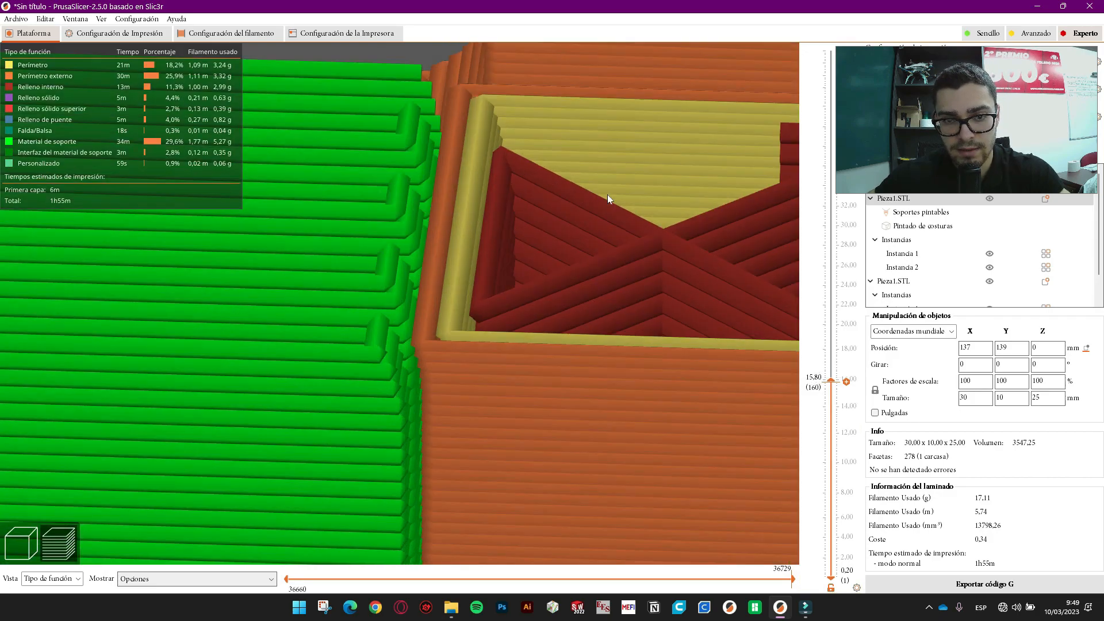
{"action": "right_click_drag", "start_coordinate": [371, 195], "coordinate": [72, 351]}
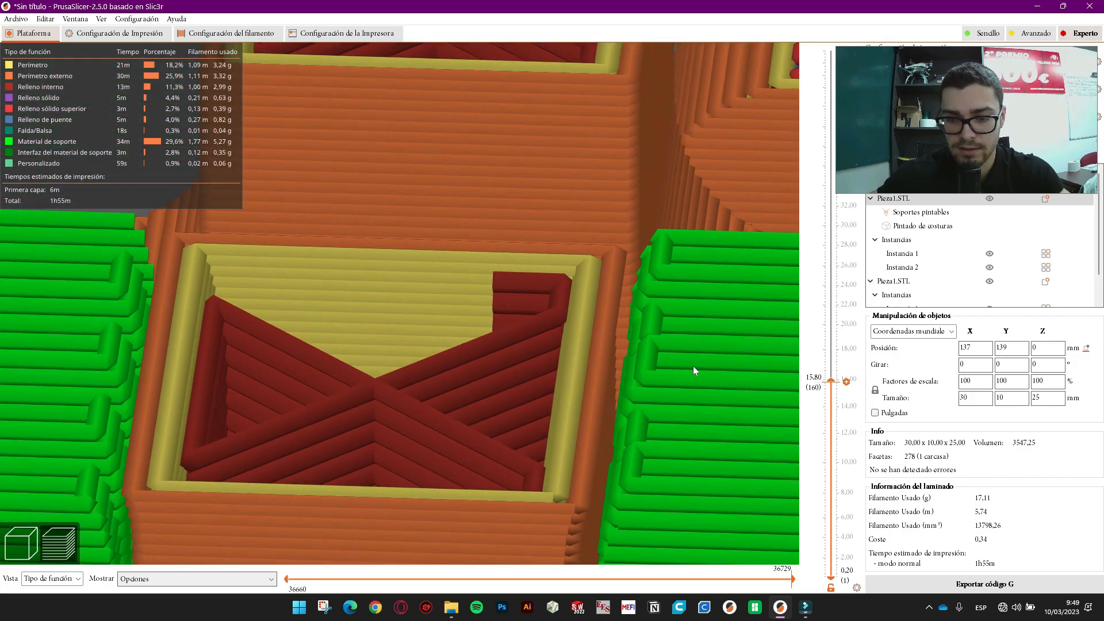
- Step the layers up to about 17 mm to check top infill, then open filament settings
{"action": "key", "text": "Up"}
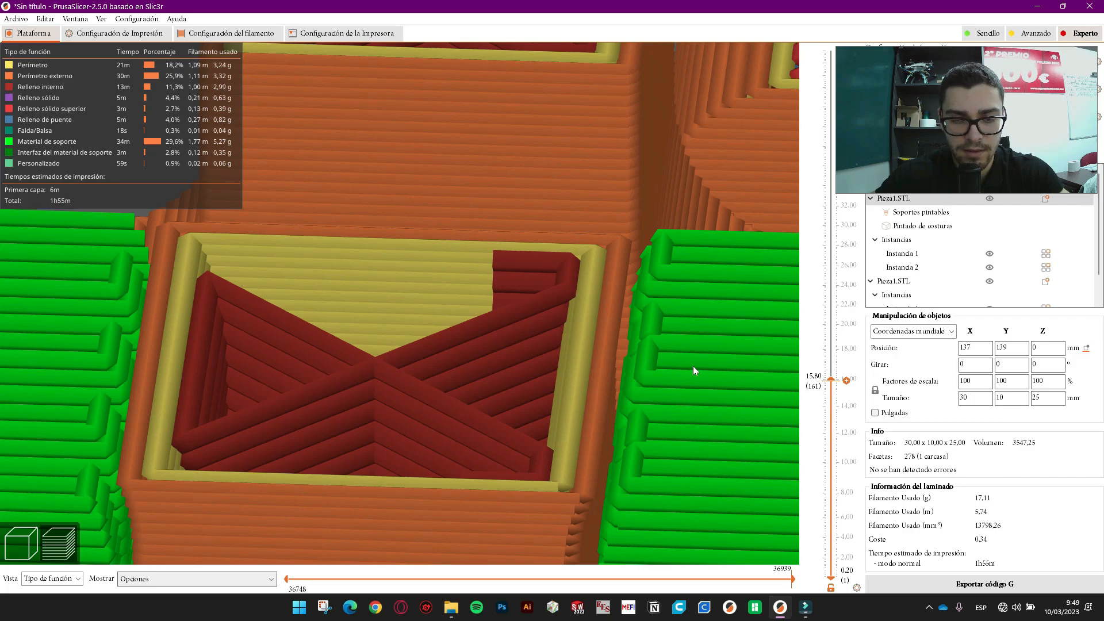
{"action": "key", "text": "Up"}
{"action": "key", "text": "Up"}
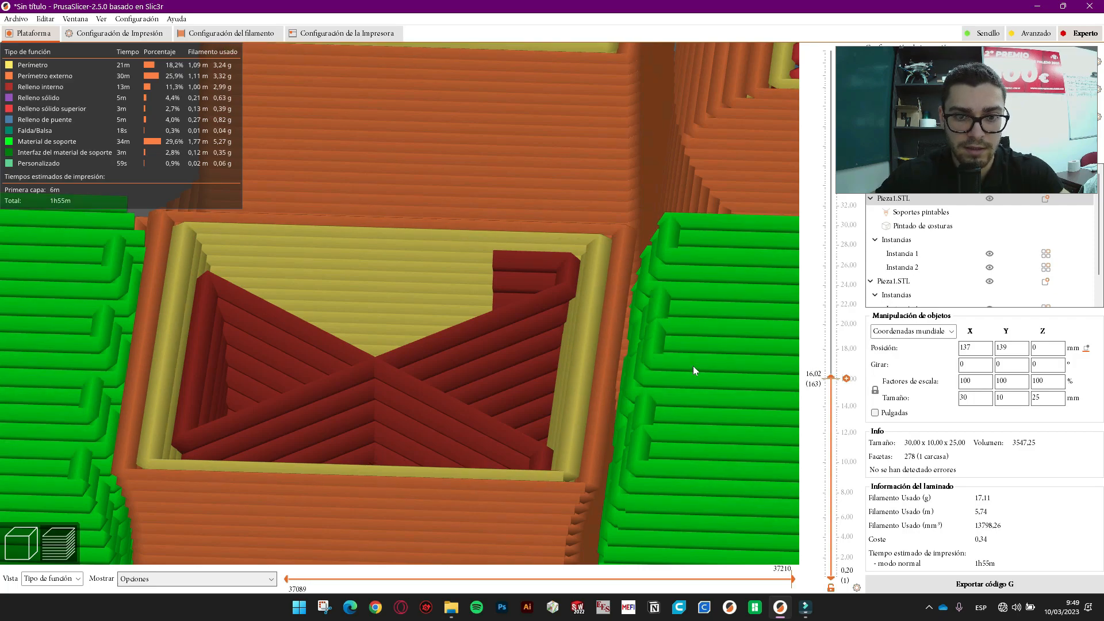
{"action": "key", "text": "Up"}
{"action": "key", "text": "Up"}
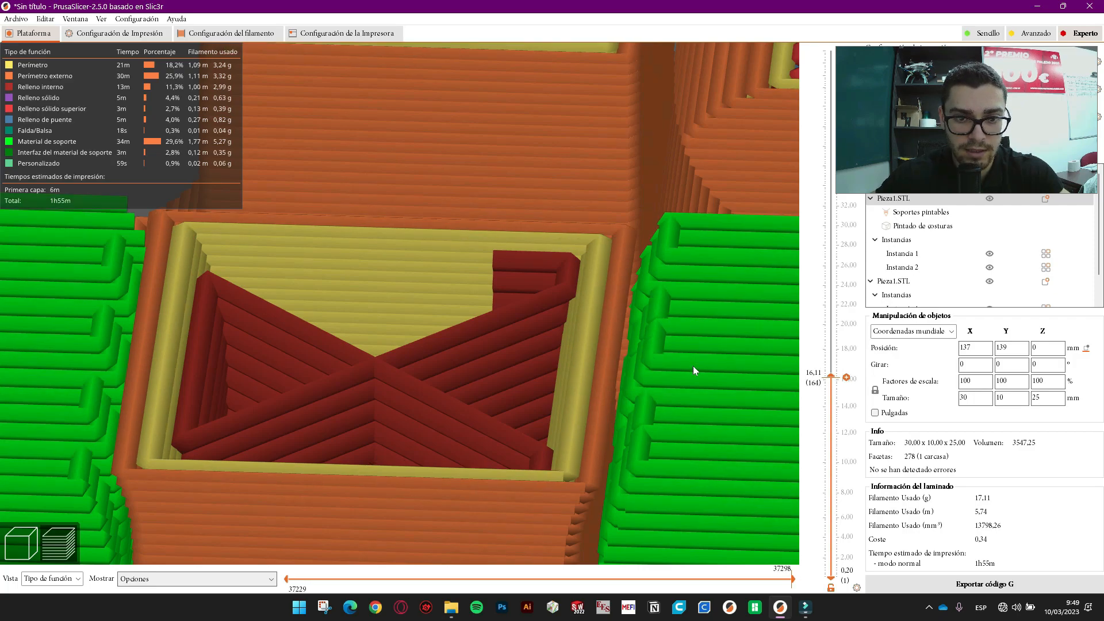
{"action": "key", "text": "Up"}
{"action": "key", "text": "Up"}
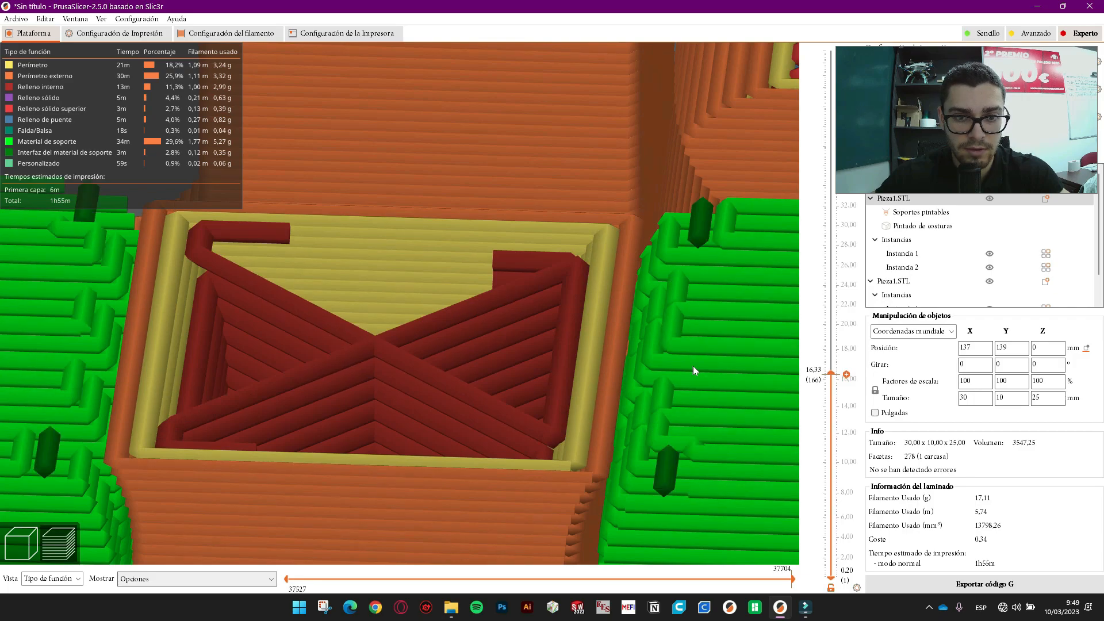
{"action": "key", "text": "Up"}
{"action": "key", "text": "Up"}
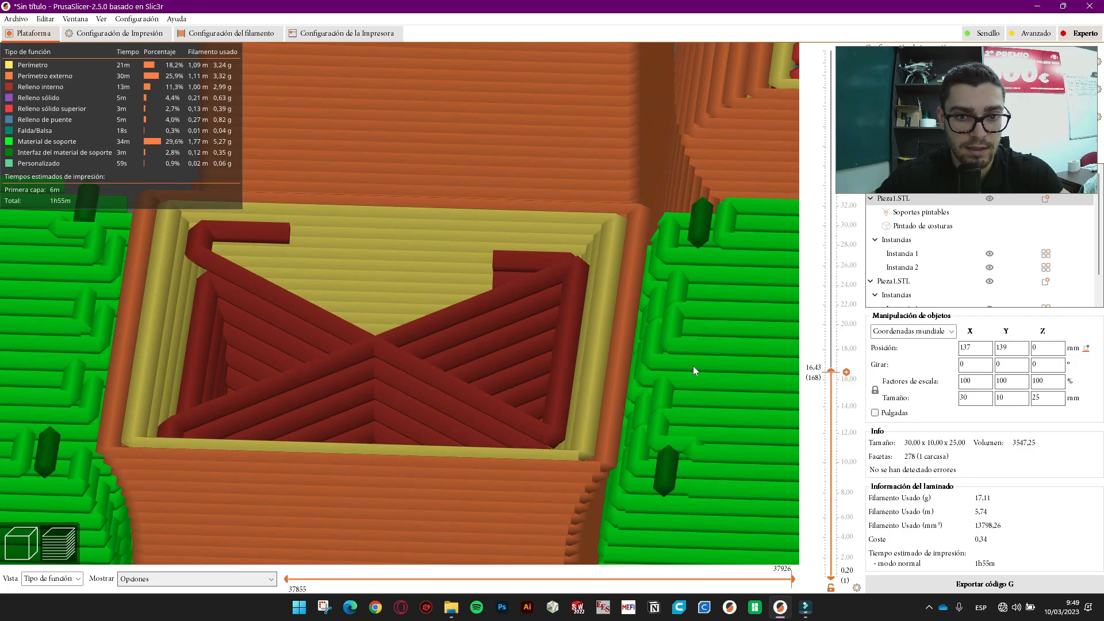
{"action": "key", "text": "Up"}
{"action": "key", "text": "Up"}
{"action": "key", "text": "Up"}
{"action": "key", "text": "Up"}
{"action": "key", "text": "Up"}
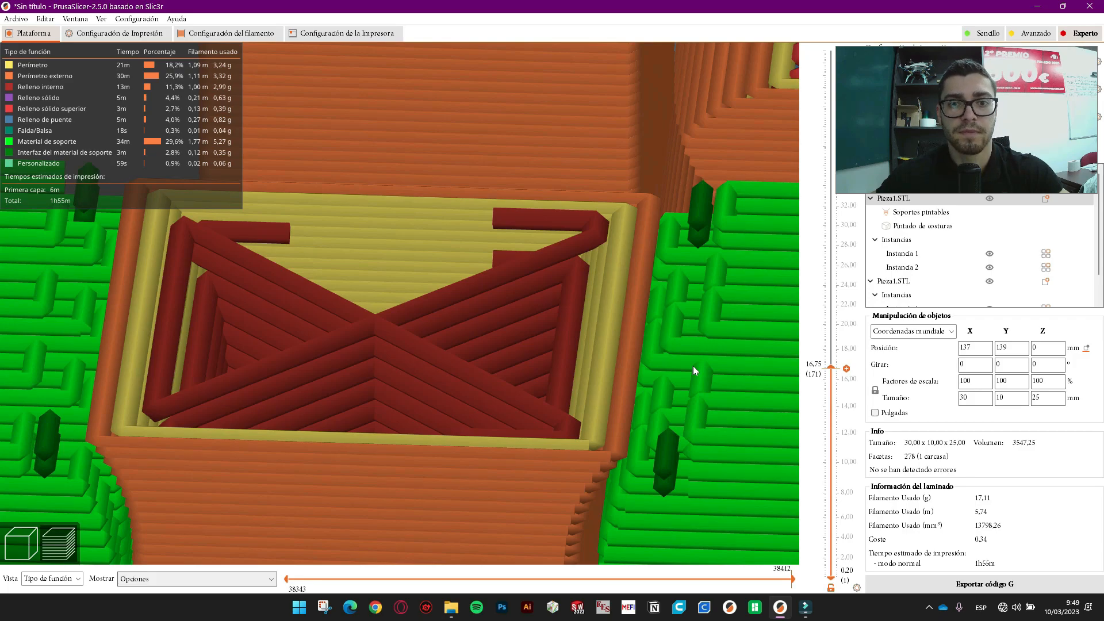
{"action": "scroll", "coordinate": [550, 229], "scroll_direction": "down", "scroll_amount": 5}
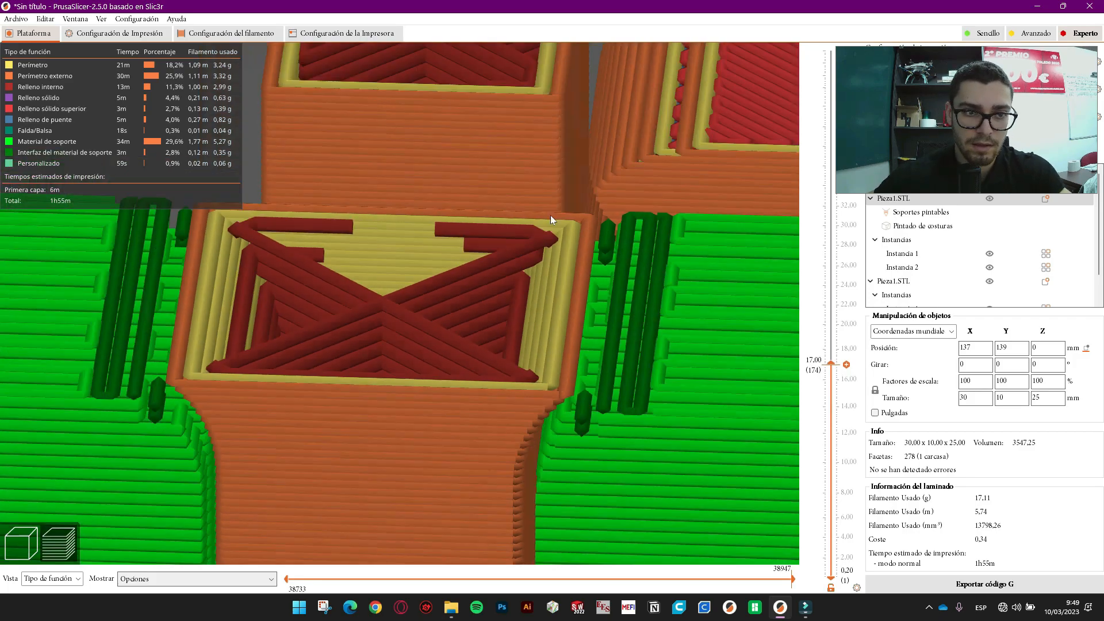
{"action": "left_click", "coordinate": [221, 35]}
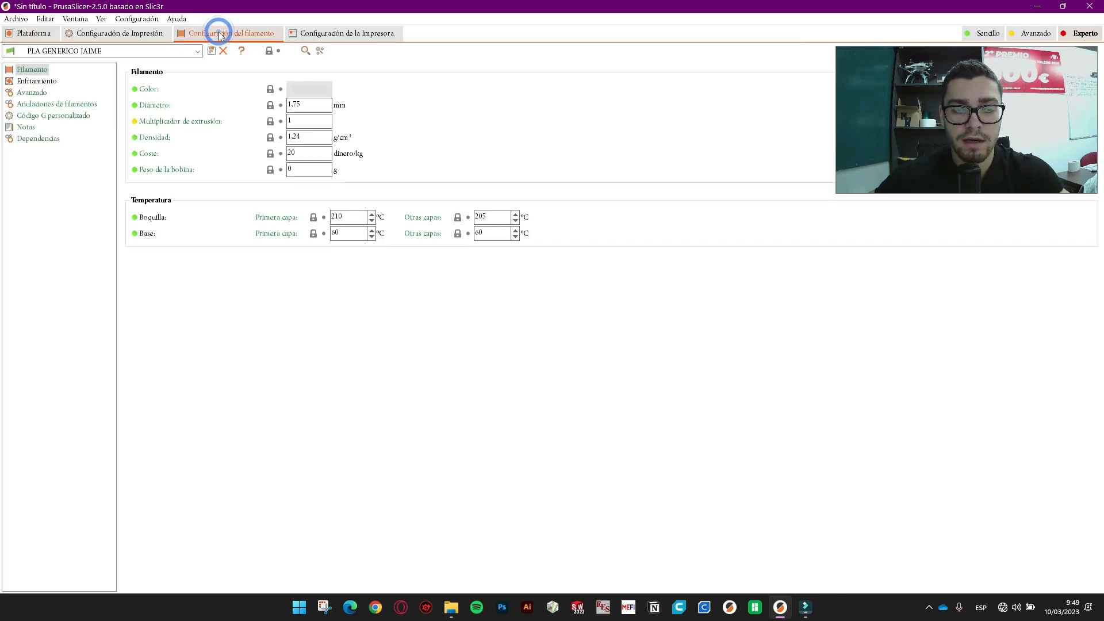
- Return to the print settings' Relleno page showing 15% Rejilla infill combined every 2 layers
{"action": "left_click", "coordinate": [118, 33]}
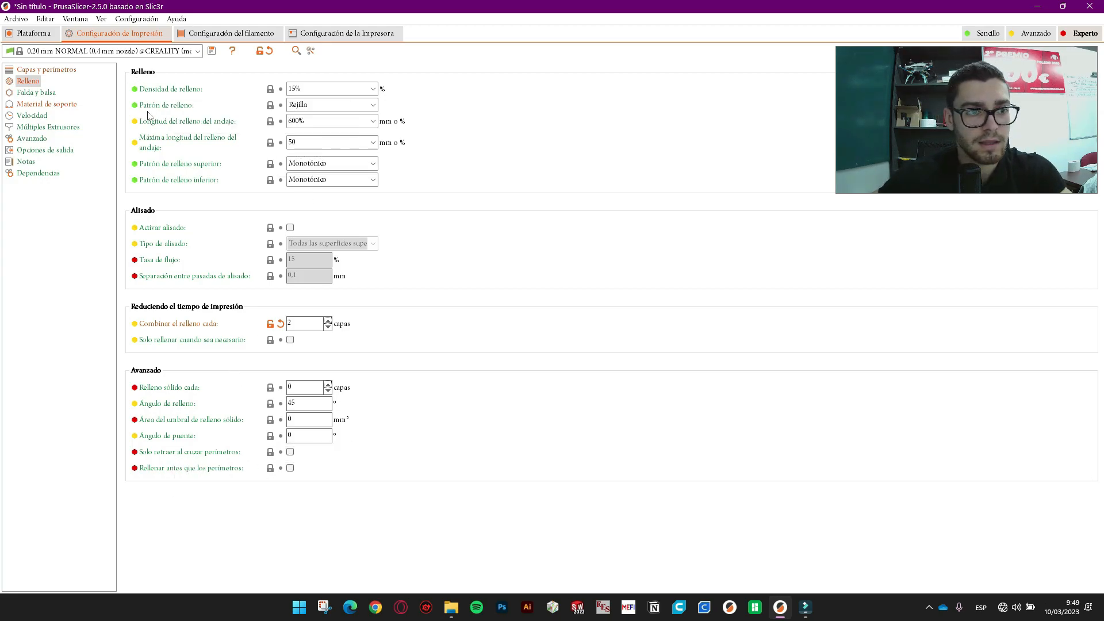
- Check Falda y balsa with brim type left on Sólo el borde exterior, then show Material de soporte
{"action": "left_click", "coordinate": [40, 93]}
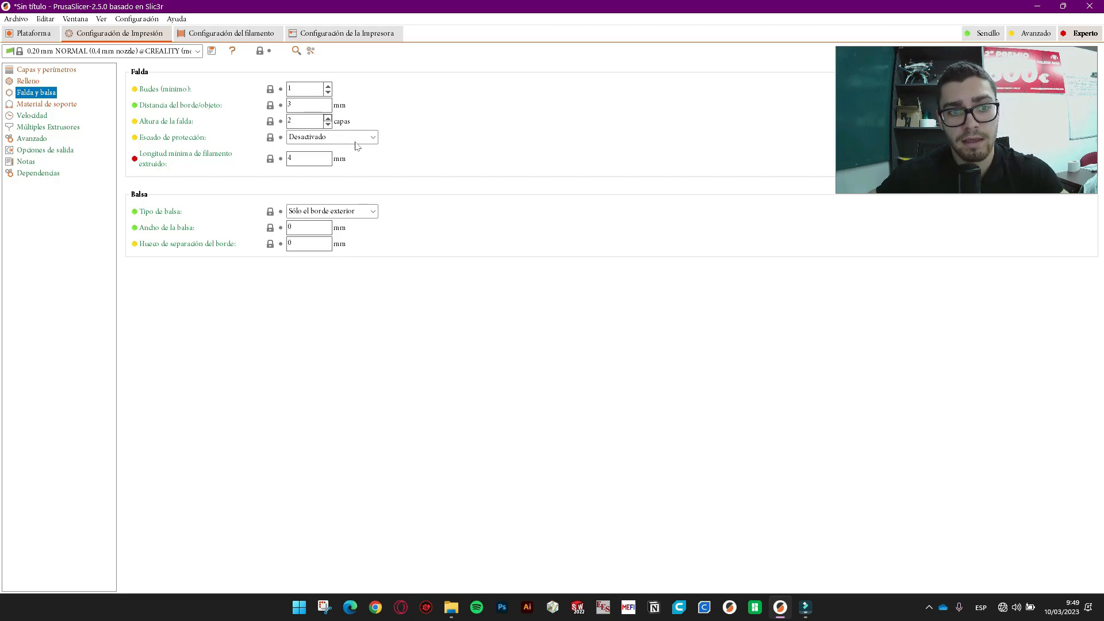
{"action": "mouse_move", "coordinate": [353, 144]}
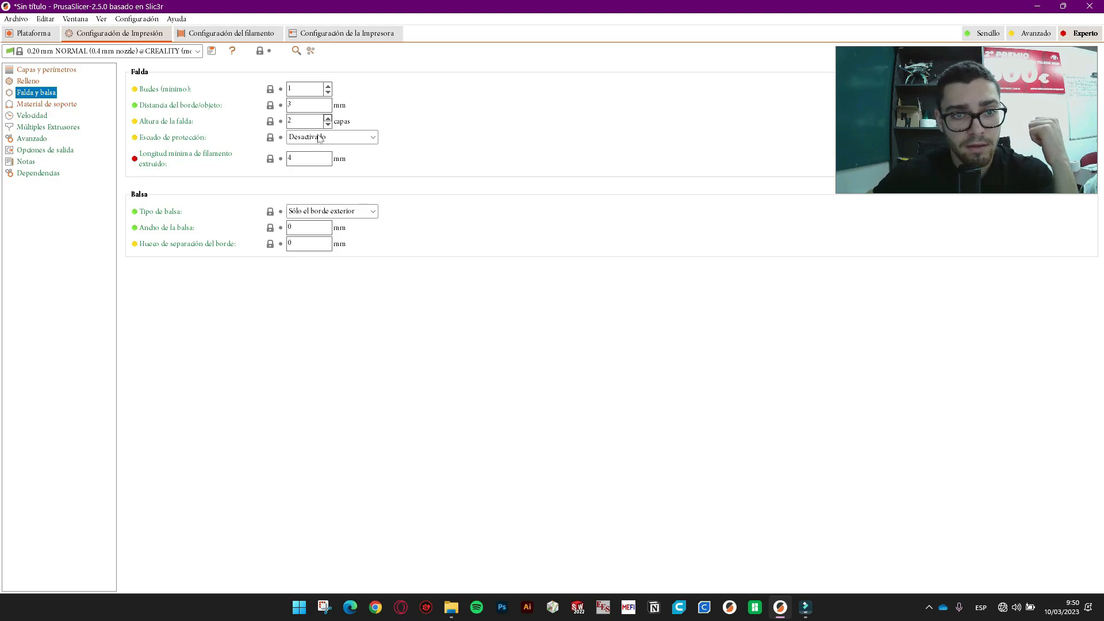
{"action": "mouse_move", "coordinate": [301, 163]}
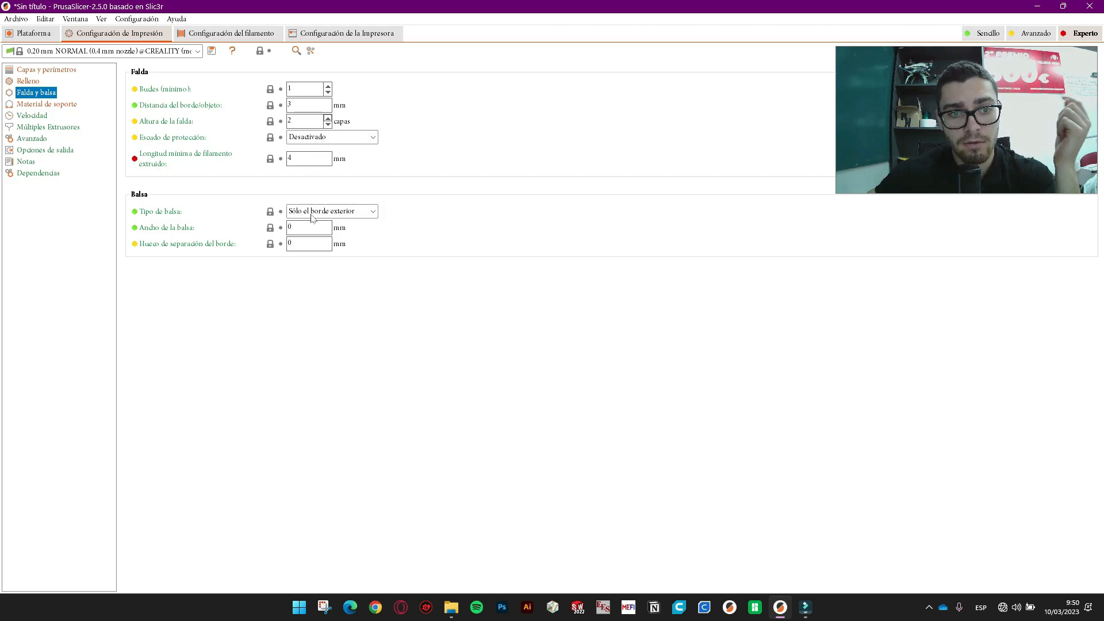
{"action": "mouse_move", "coordinate": [328, 218]}
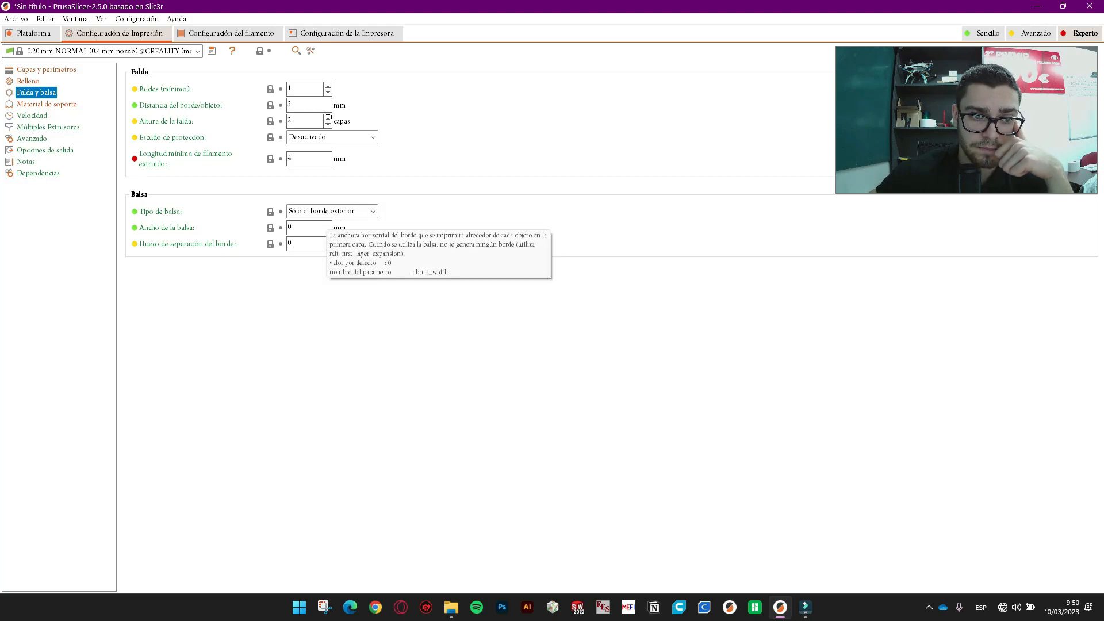
{"action": "left_click", "coordinate": [347, 210]}
{"action": "left_click", "coordinate": [346, 208]}
{"action": "left_click", "coordinate": [347, 210]}
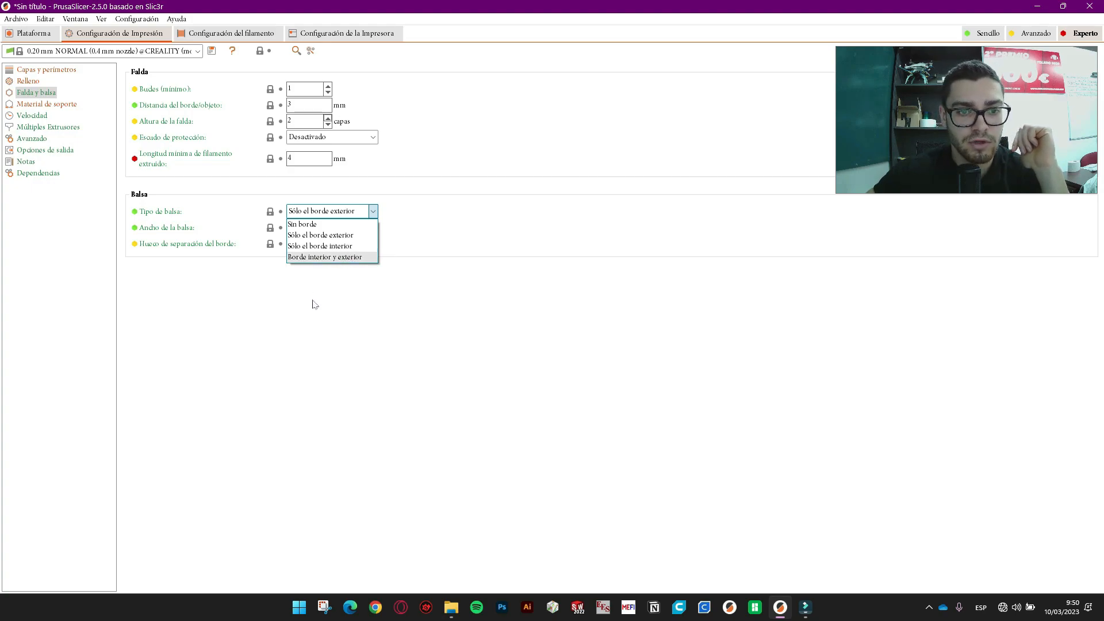
{"action": "left_click", "coordinate": [338, 211]}
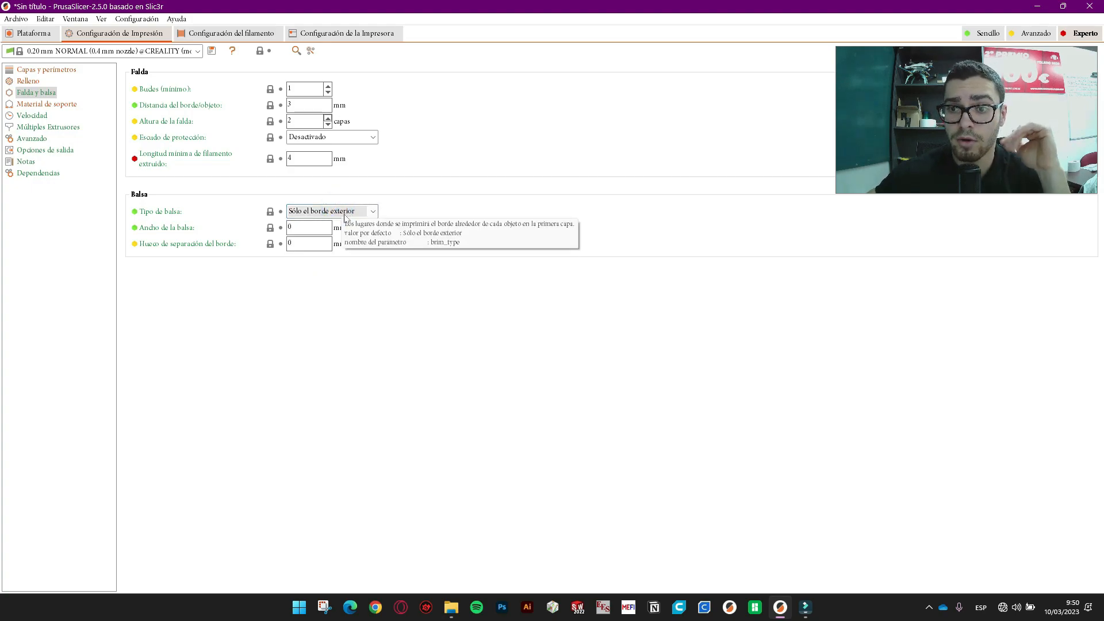
{"action": "left_click", "coordinate": [46, 103]}
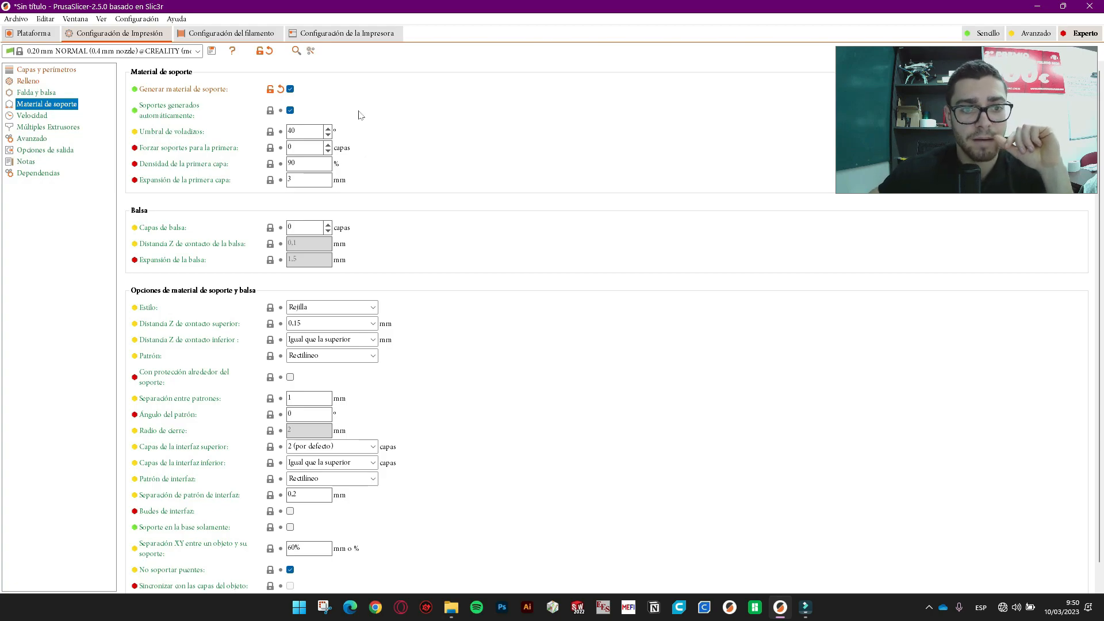
{"action": "scroll", "coordinate": [531, 342], "scroll_direction": "down", "scroll_amount": 1}
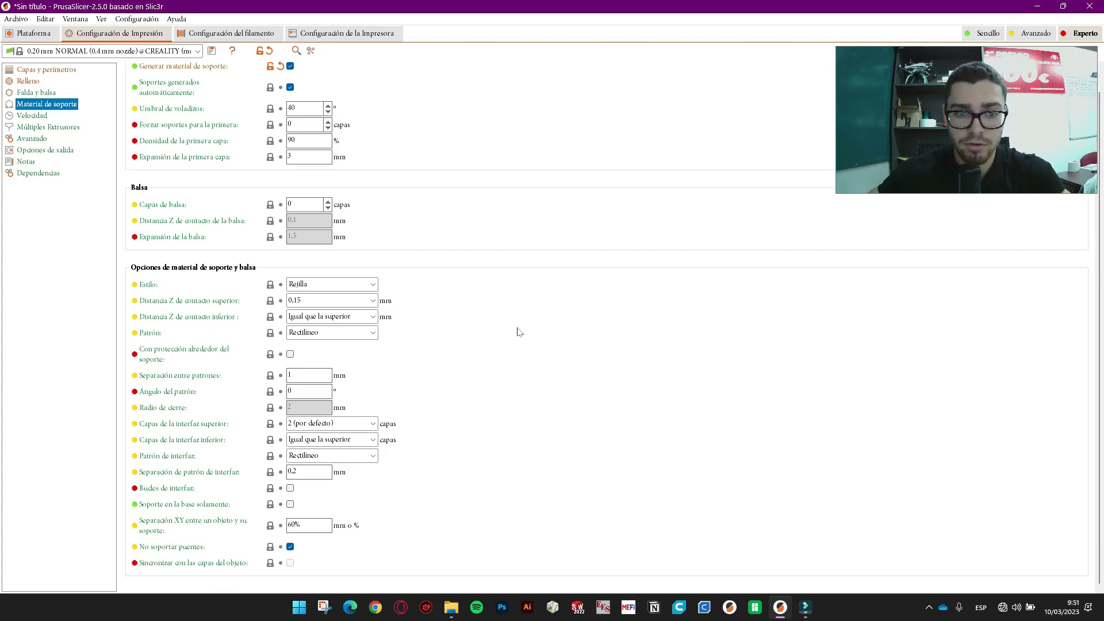
{"action": "scroll", "coordinate": [518, 334], "scroll_direction": "up", "scroll_amount": 1}
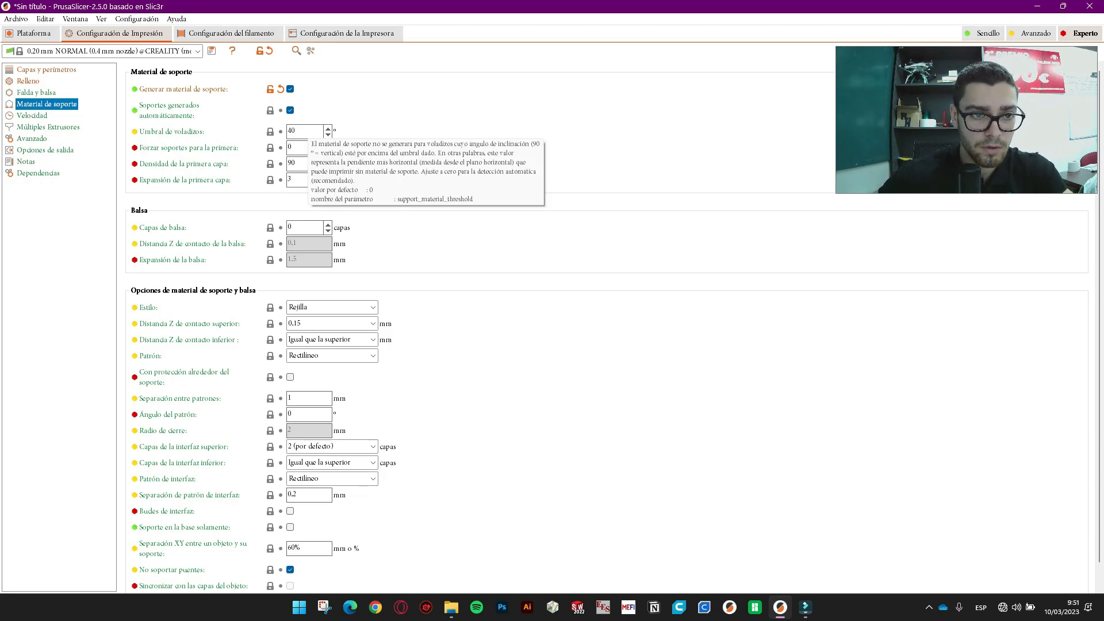
{"action": "left_click", "coordinate": [304, 131]}
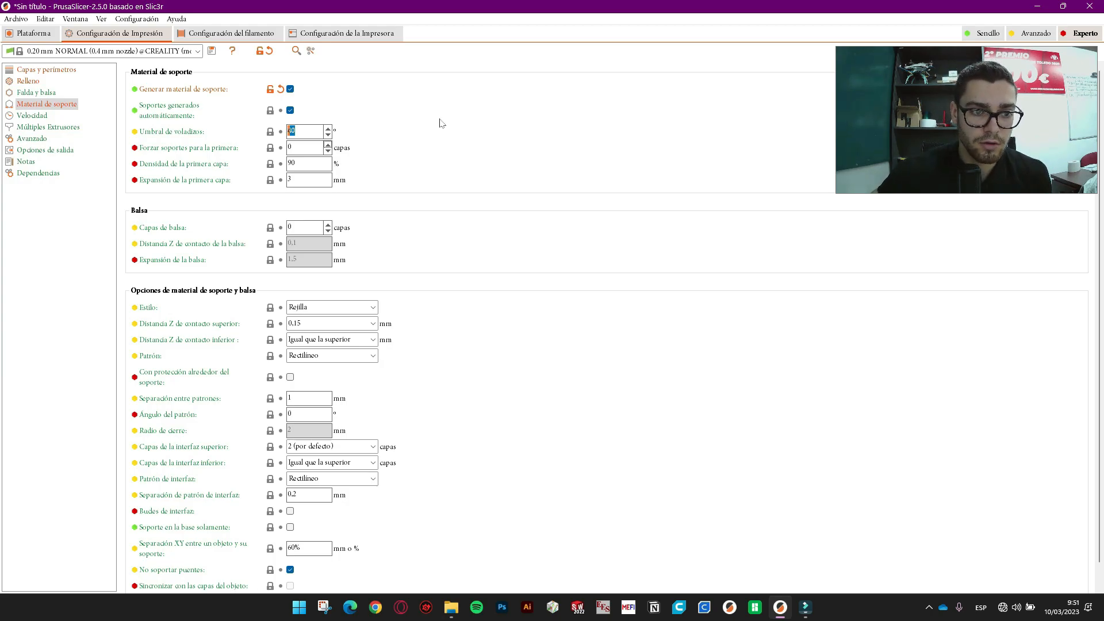
{"action": "scroll", "coordinate": [547, 183], "scroll_direction": "down", "scroll_amount": 1}
{"action": "left_click", "coordinate": [364, 283]}
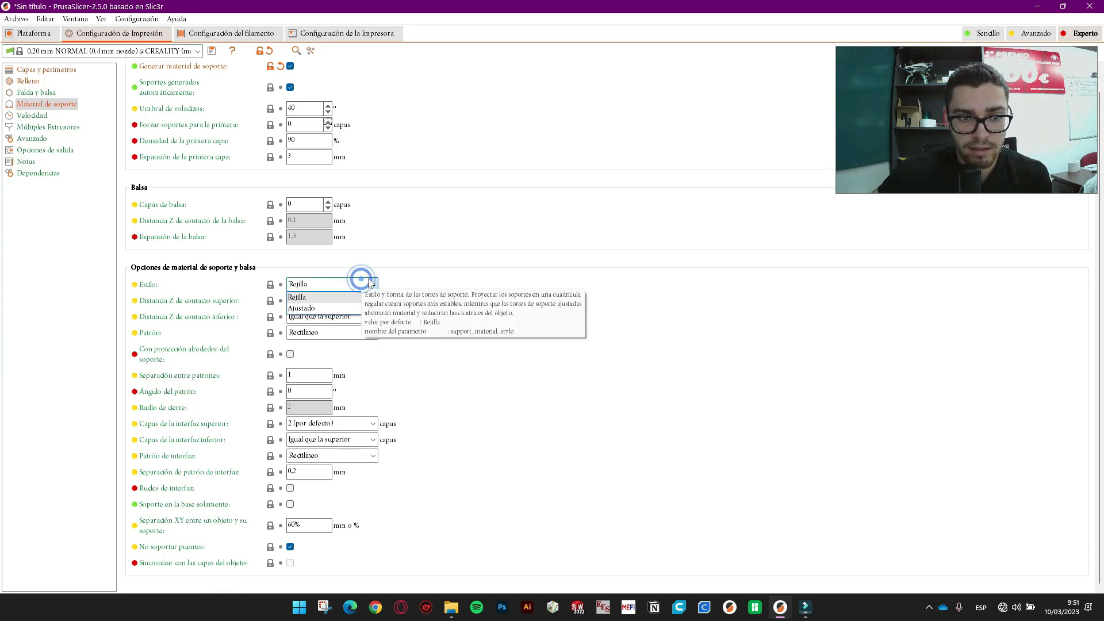
{"action": "left_click", "coordinate": [365, 282]}
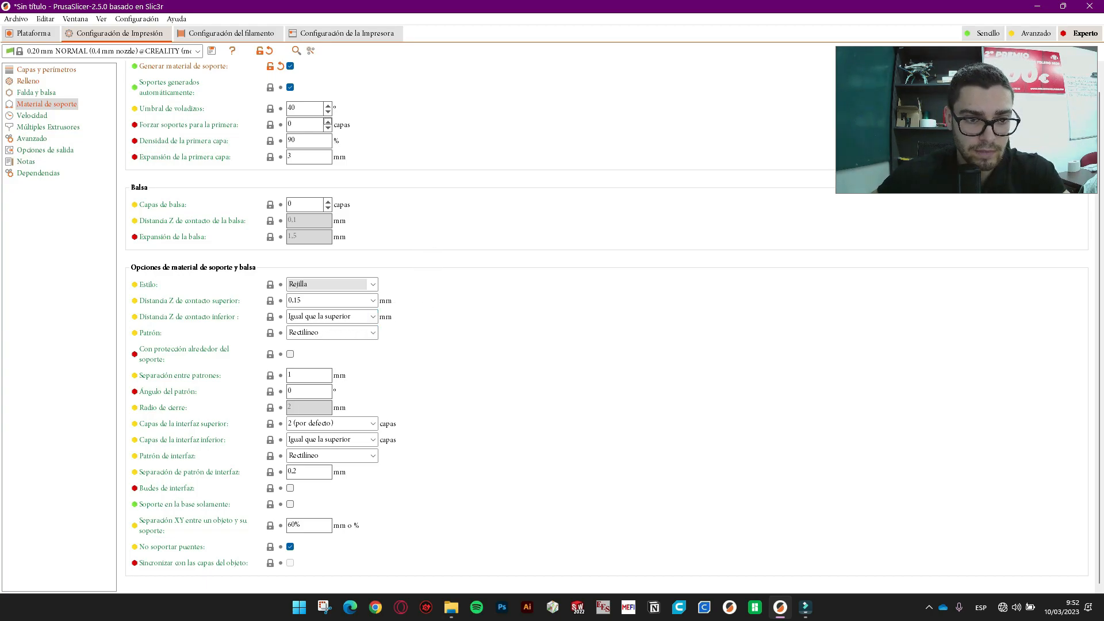
{"action": "left_click", "coordinate": [373, 316]}
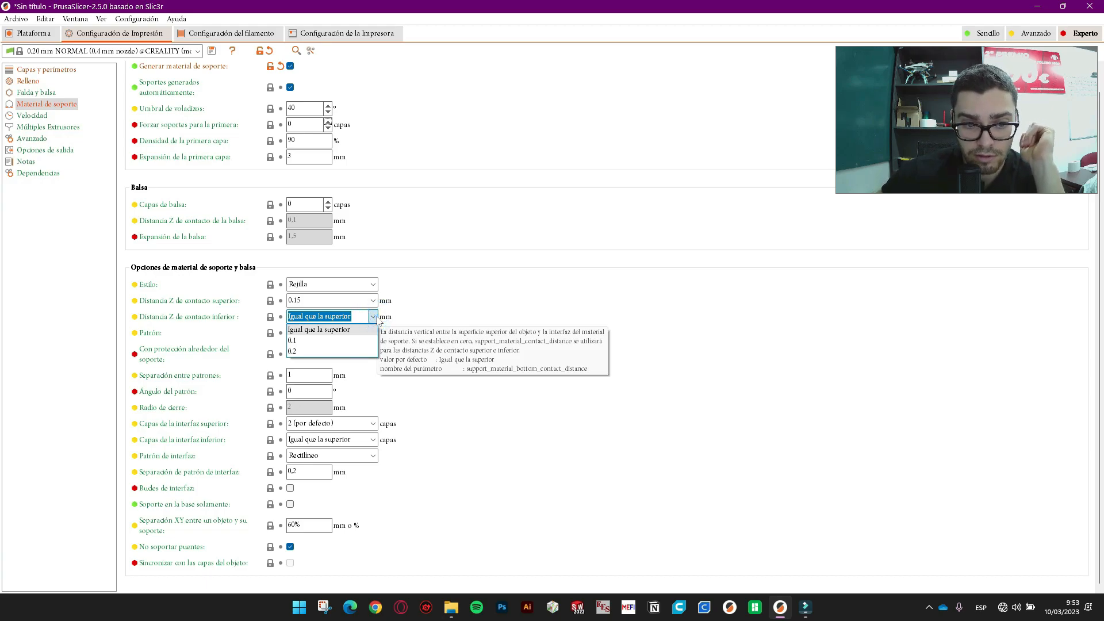
{"action": "left_click", "coordinate": [375, 318]}
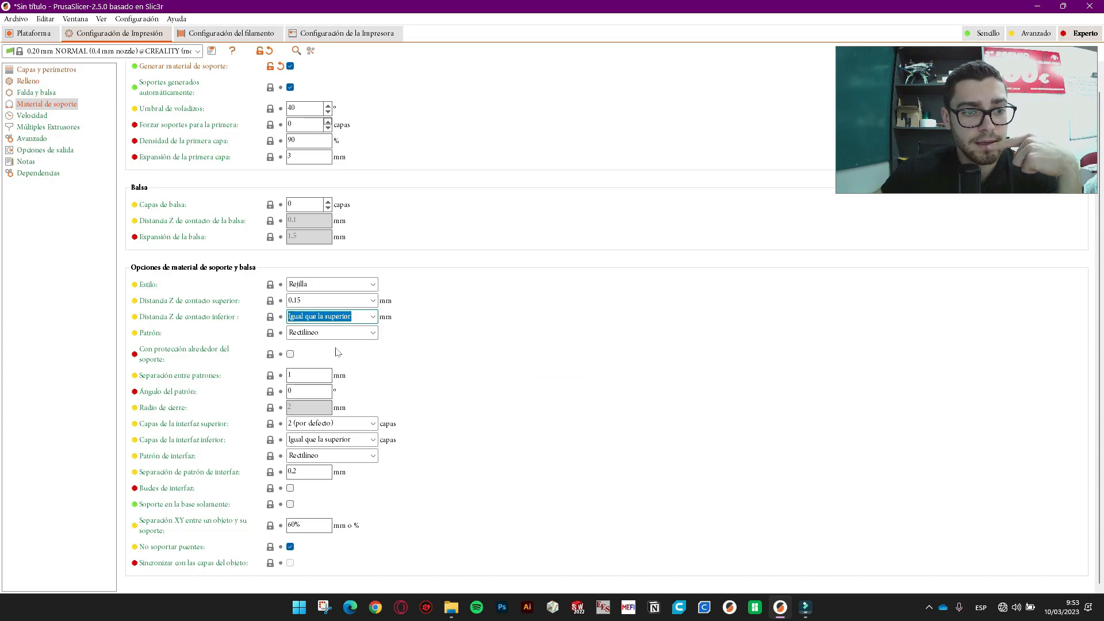
{"action": "left_click", "coordinate": [360, 334]}
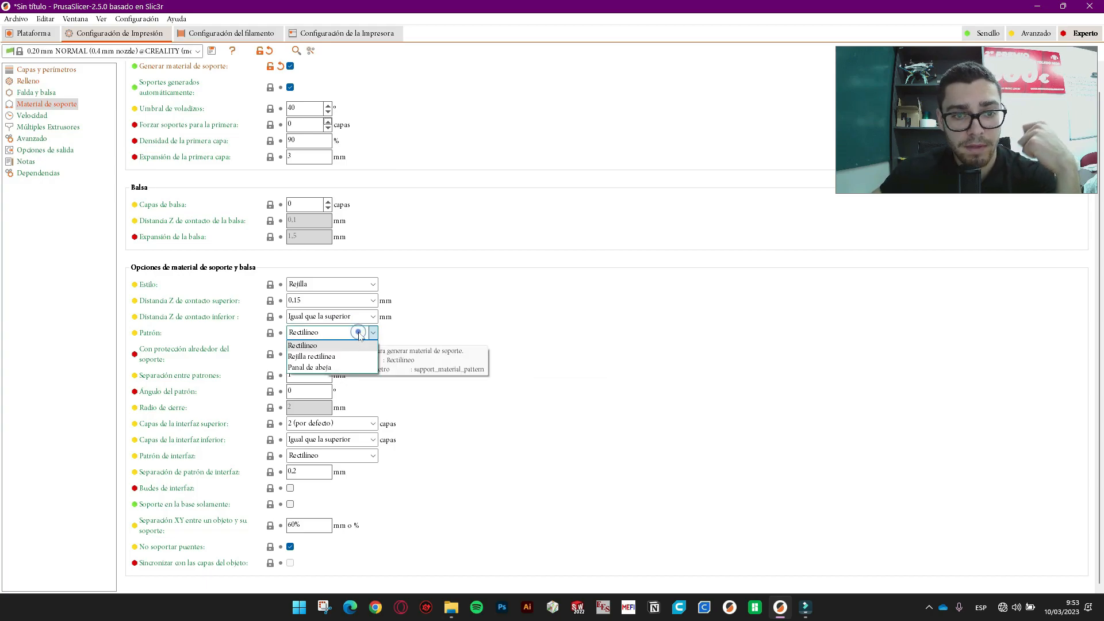
{"action": "left_click", "coordinate": [360, 334]}
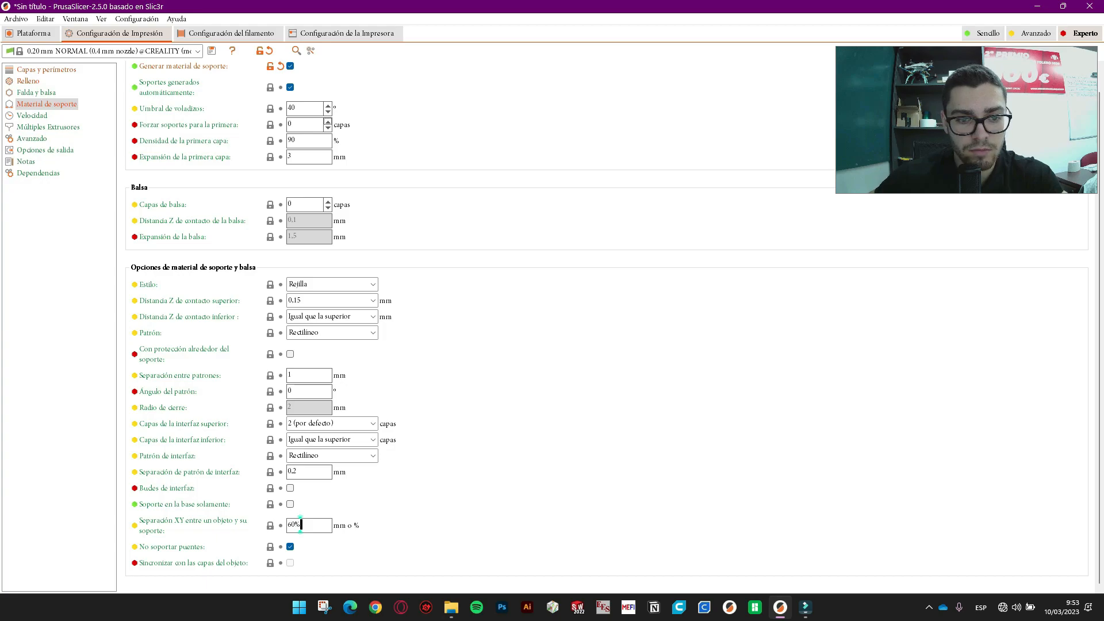
{"action": "left_click", "coordinate": [300, 525]}
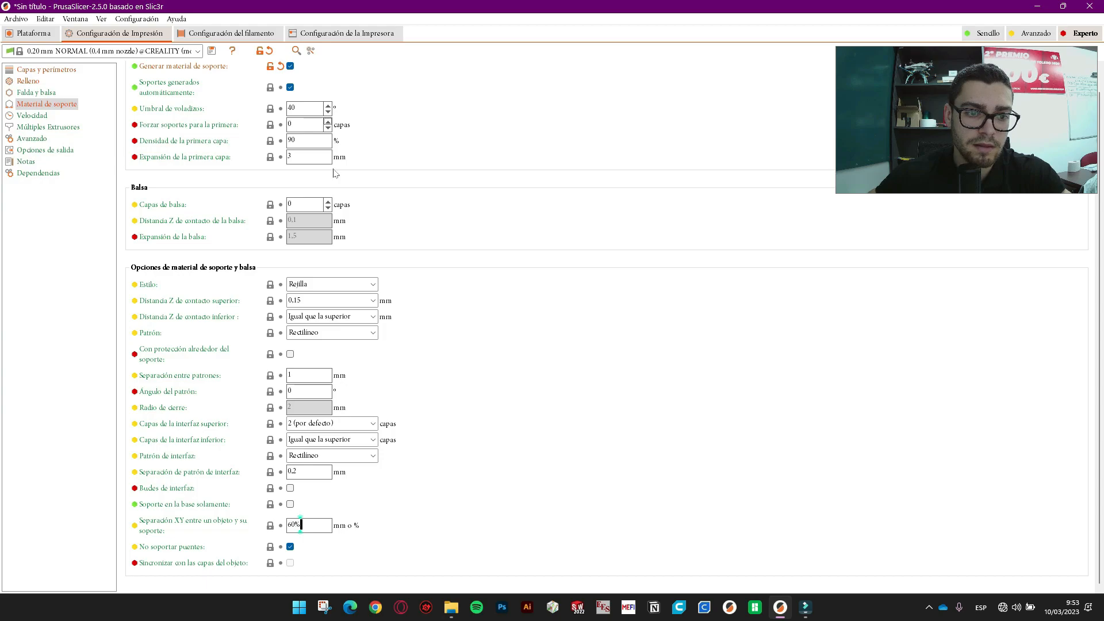
{"action": "left_click", "coordinate": [318, 299]}
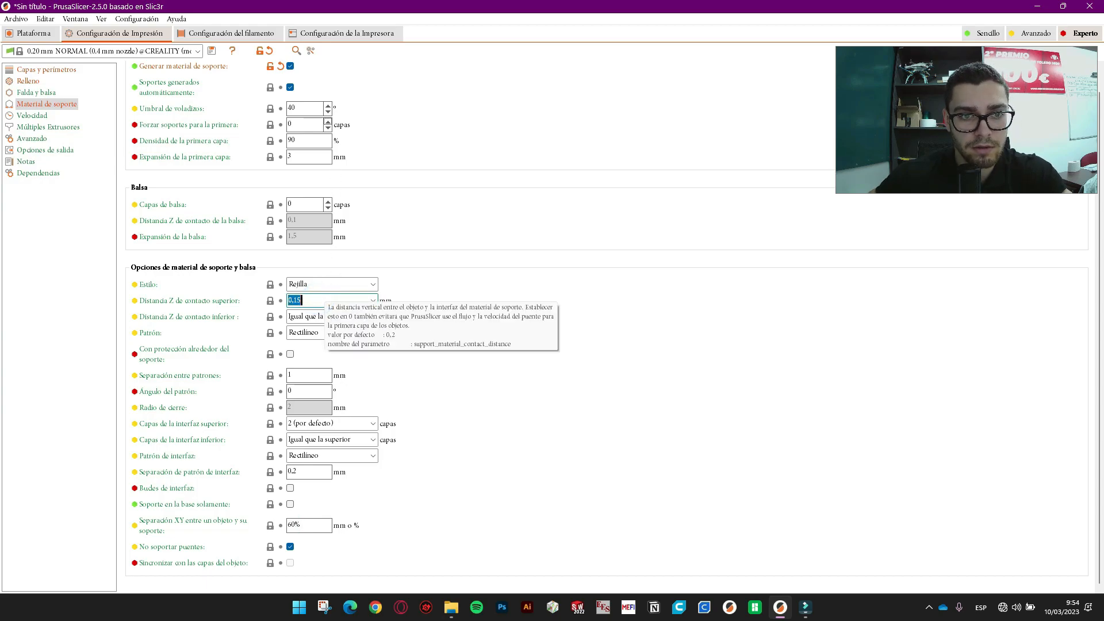
{"action": "left_click", "coordinate": [309, 107]}
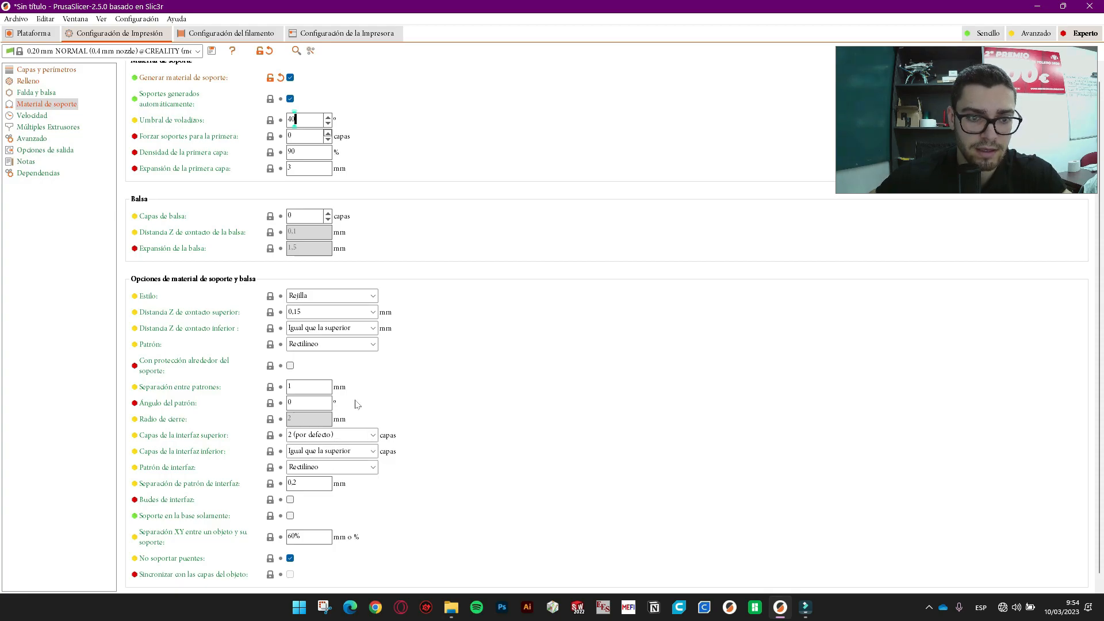
{"action": "left_click", "coordinate": [339, 345]}
- Change the support material style to Ajustado
{"action": "left_click", "coordinate": [339, 349]}
{"action": "left_click", "coordinate": [338, 295]}
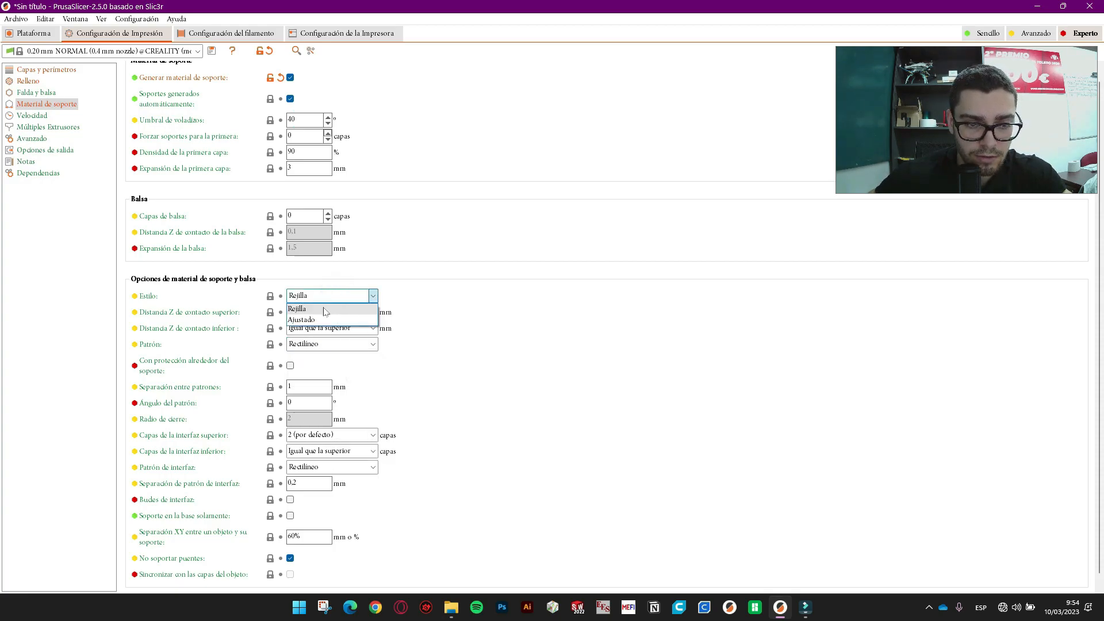
{"action": "left_click", "coordinate": [313, 321]}
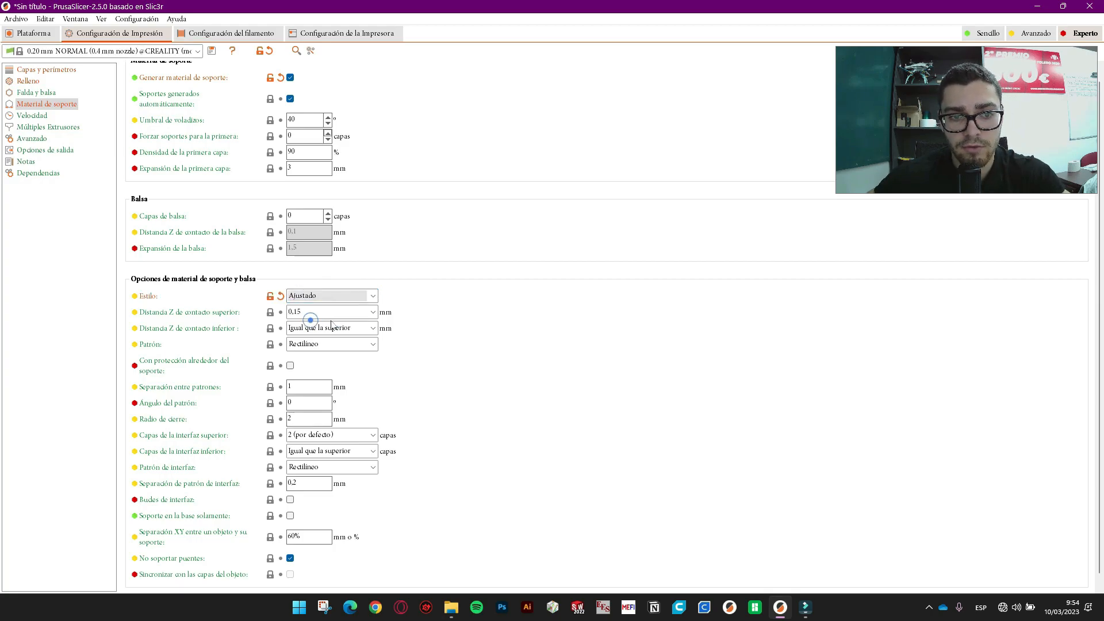
- Slice the plate and orbit the preview to inspect the Ajustado supports, then open filament settings
{"action": "left_click", "coordinate": [34, 36]}
{"action": "scroll", "coordinate": [510, 369], "scroll_direction": "down", "scroll_amount": 3}
{"action": "left_click", "coordinate": [940, 585]}
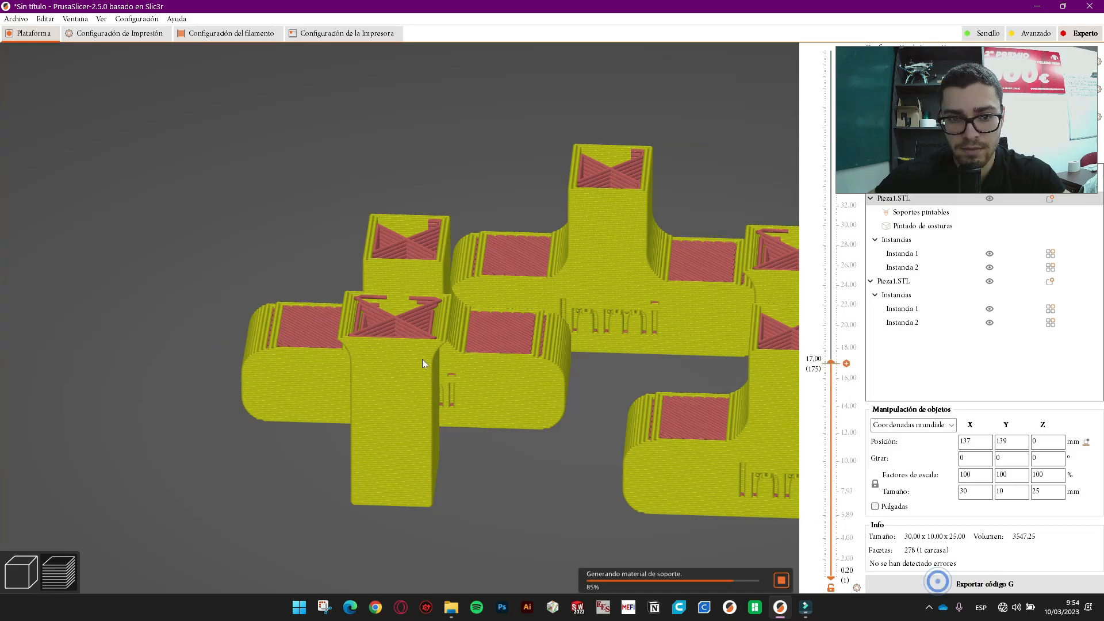
{"action": "scroll", "coordinate": [295, 423], "scroll_direction": "up", "scroll_amount": 5}
{"action": "scroll", "coordinate": [306, 182], "scroll_direction": "up", "scroll_amount": 2}
{"action": "left_click_drag", "start_coordinate": [306, 181], "coordinate": [371, 161]}
{"action": "scroll", "coordinate": [425, 164], "scroll_direction": "down", "scroll_amount": 5}
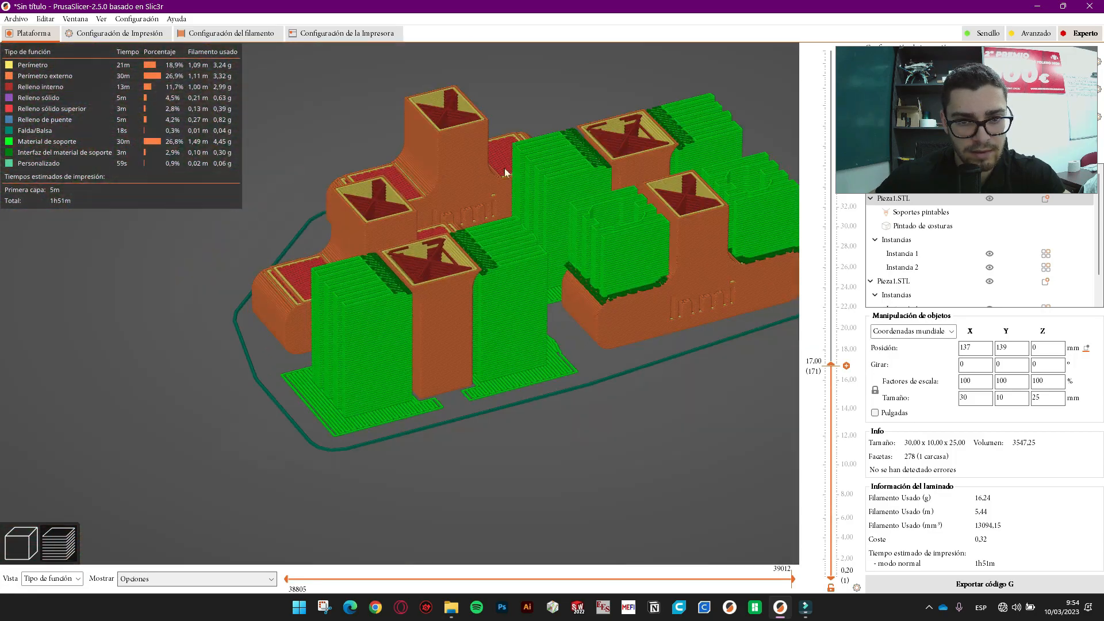
{"action": "scroll", "coordinate": [610, 237], "scroll_direction": "up", "scroll_amount": 5}
{"action": "right_click_drag", "start_coordinate": [662, 392], "coordinate": [364, 439]}
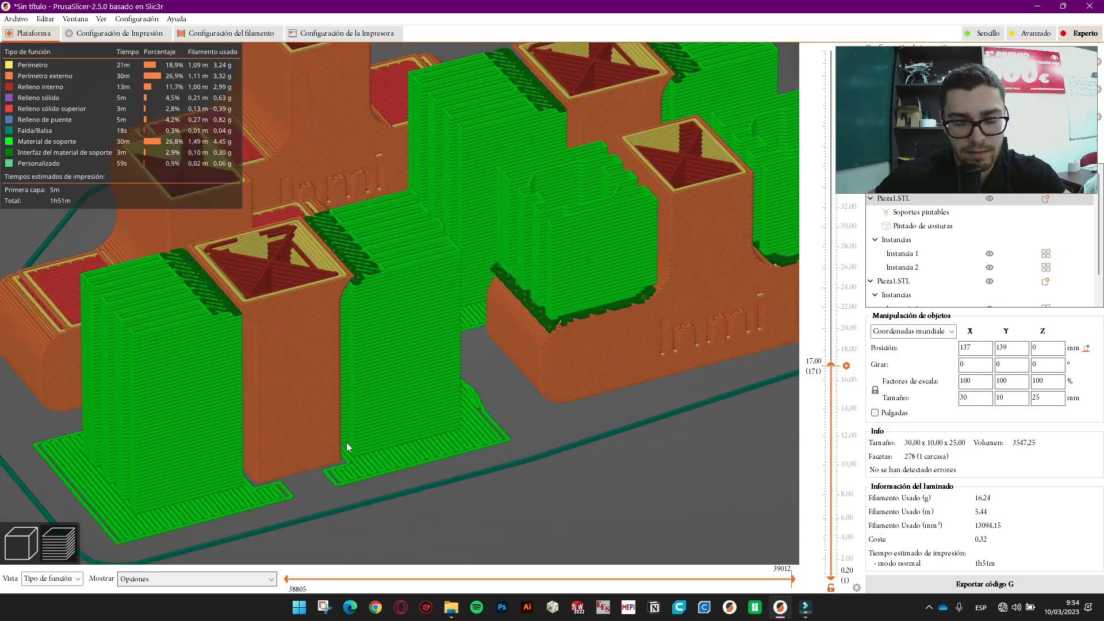
{"action": "scroll", "coordinate": [417, 426], "scroll_direction": "up", "scroll_amount": 3}
{"action": "left_click_drag", "start_coordinate": [418, 432], "coordinate": [414, 453]}
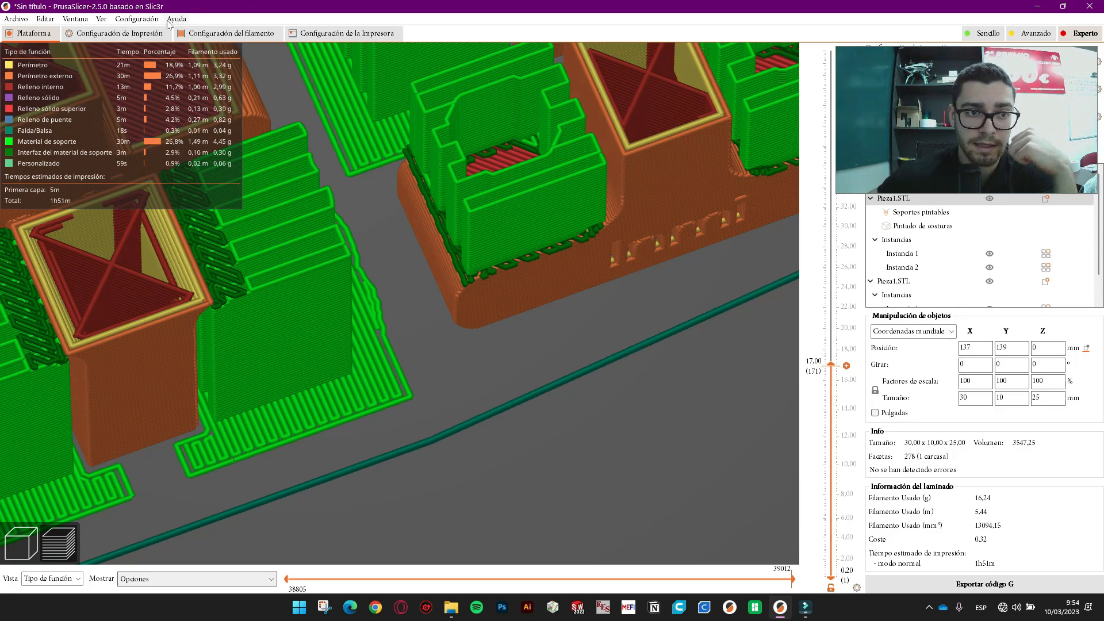
{"action": "left_click", "coordinate": [241, 35]}
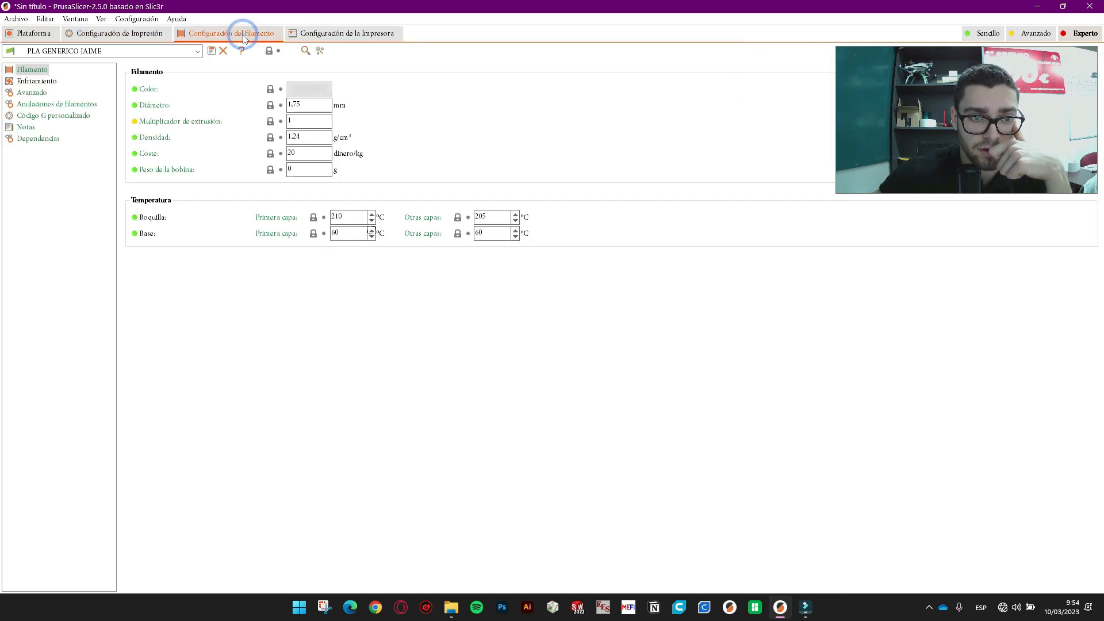
- Open the print speed page and check travel 150 and first layer 20 mm/s
{"action": "left_click", "coordinate": [153, 33]}
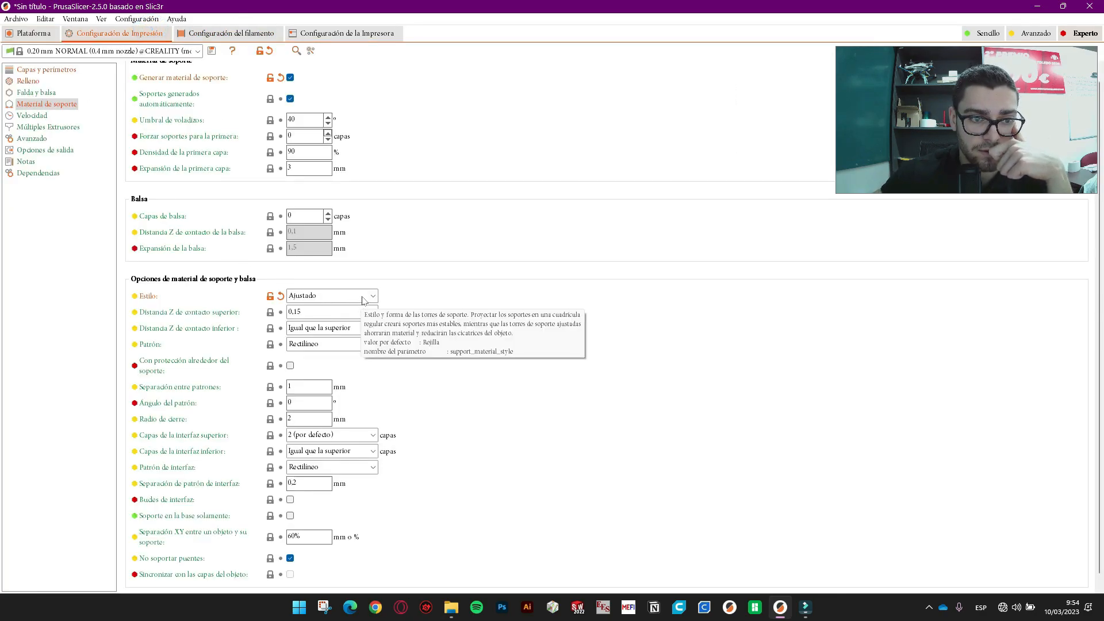
{"action": "left_click", "coordinate": [32, 115]}
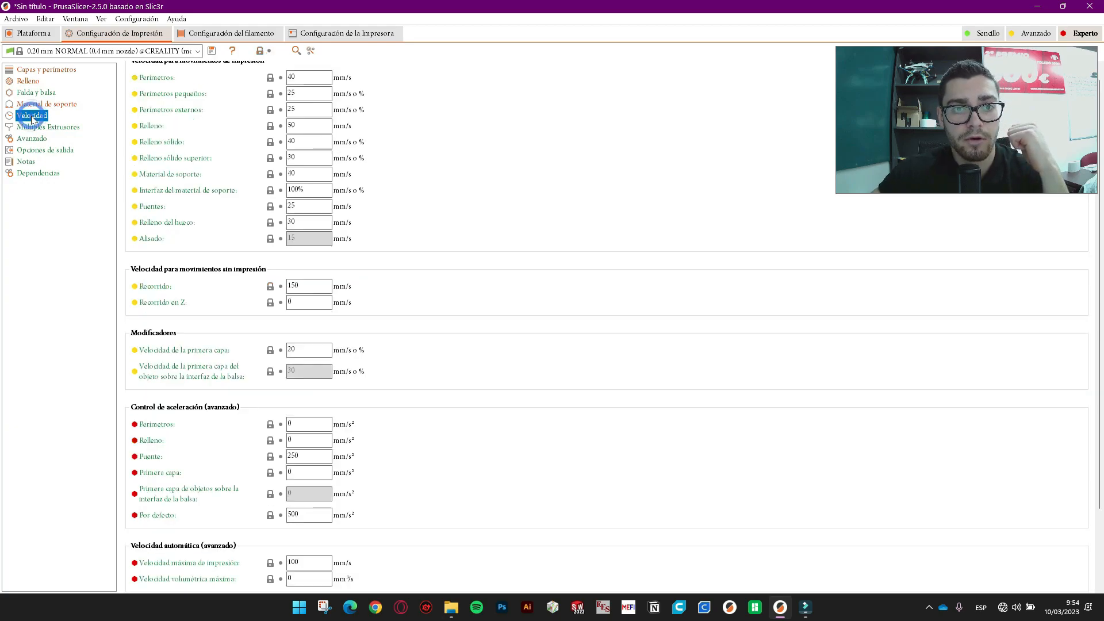
{"action": "scroll", "coordinate": [238, 199], "scroll_direction": "up", "scroll_amount": 1}
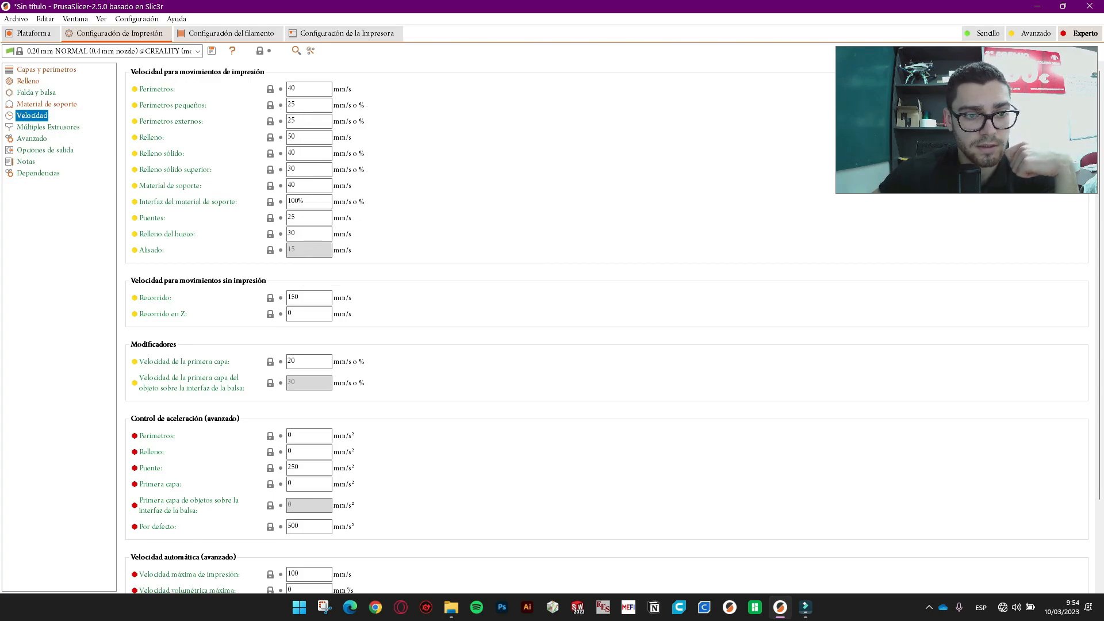
{"action": "left_click", "coordinate": [310, 297]}
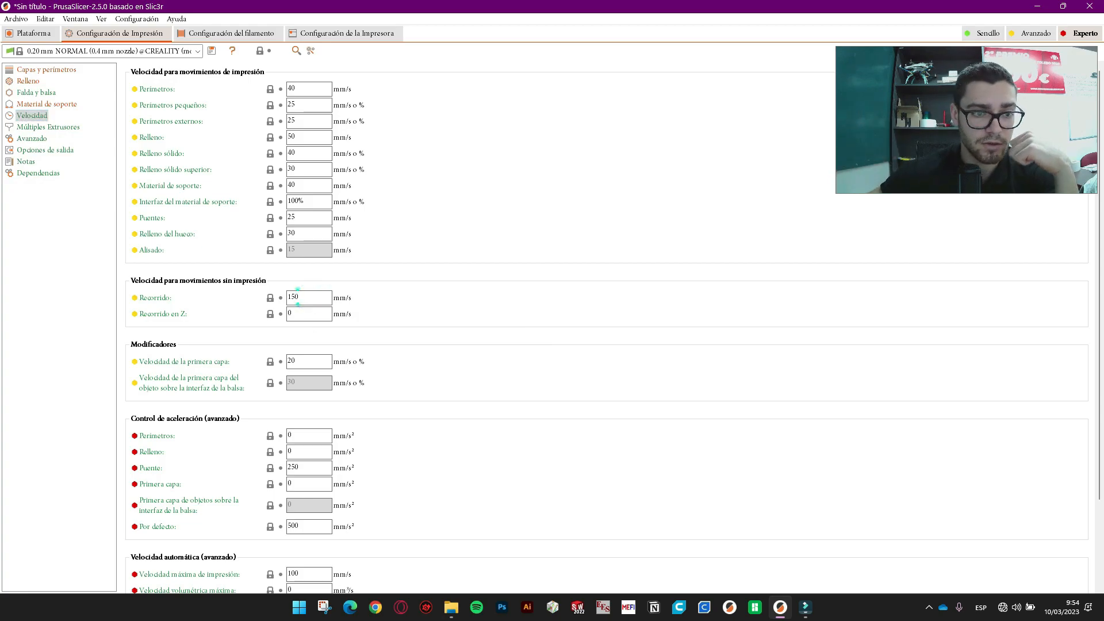
{"action": "left_click", "coordinate": [323, 364]}
{"action": "scroll", "coordinate": [448, 367], "scroll_direction": "down", "scroll_amount": 3}
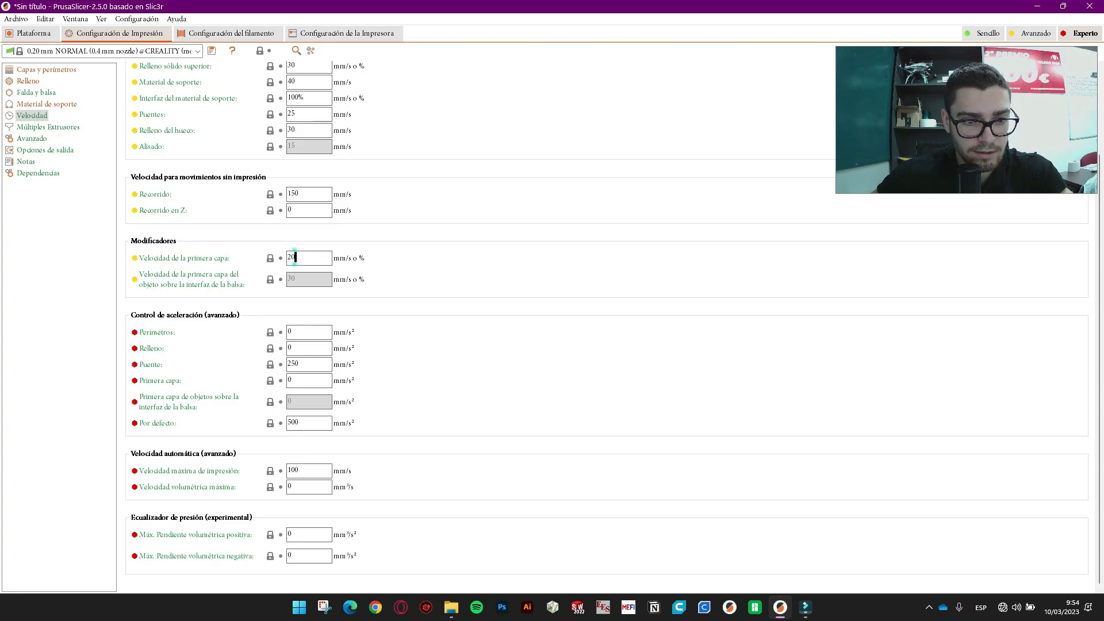
- Check perimeter acceleration, perimeter 40 and infill 50 mm/s, then show Múltiples Extrusores
{"action": "left_click", "coordinate": [299, 331]}
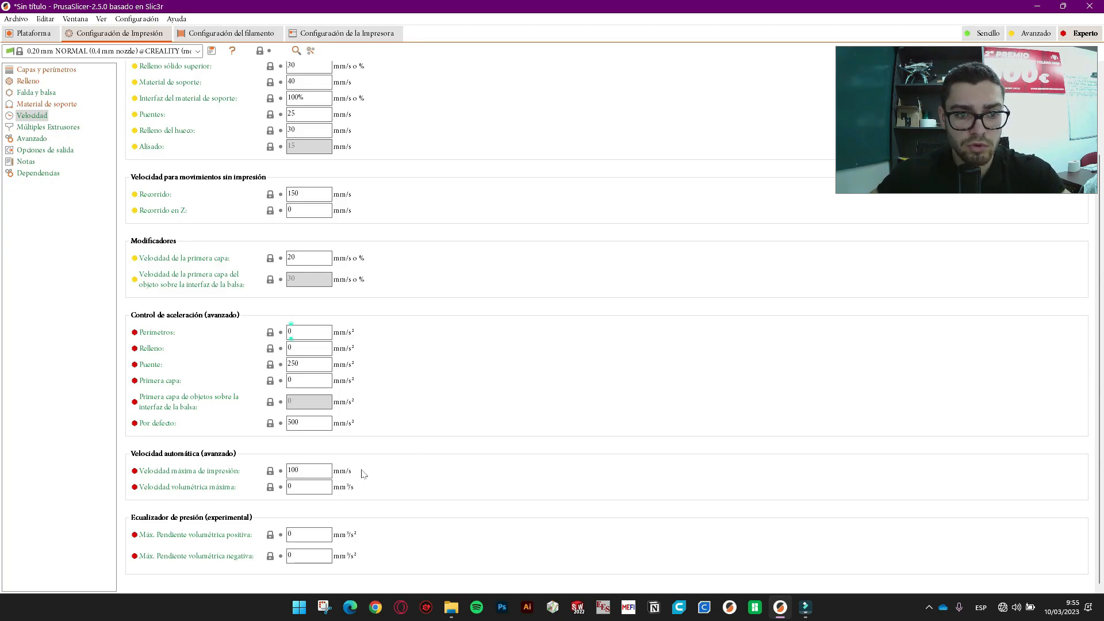
{"action": "scroll", "coordinate": [384, 337], "scroll_direction": "up", "scroll_amount": 4}
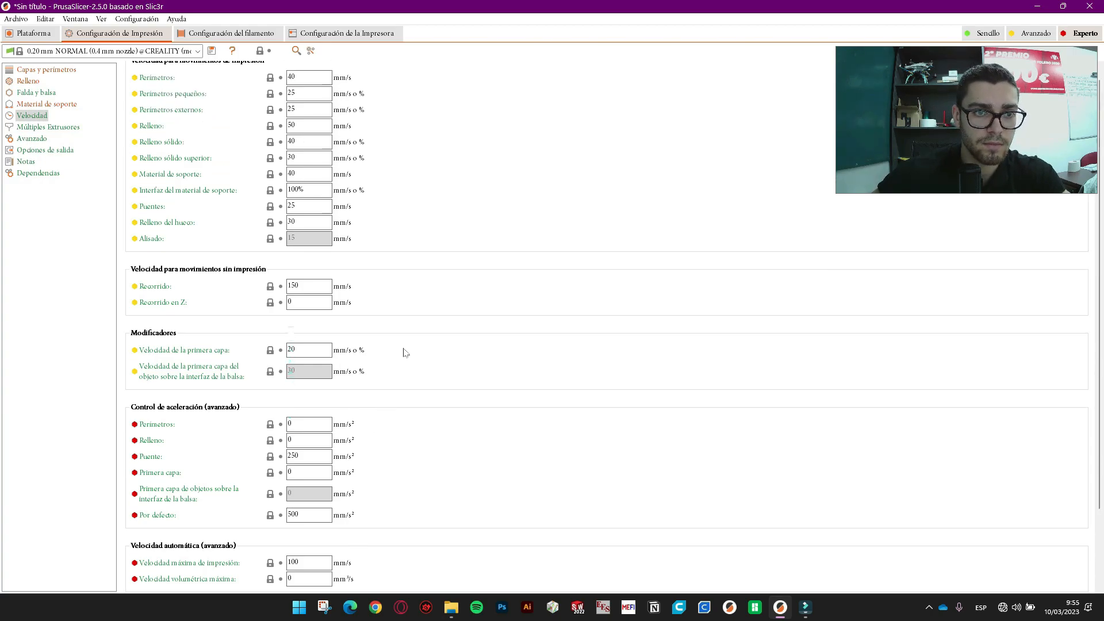
{"action": "left_click", "coordinate": [294, 88]}
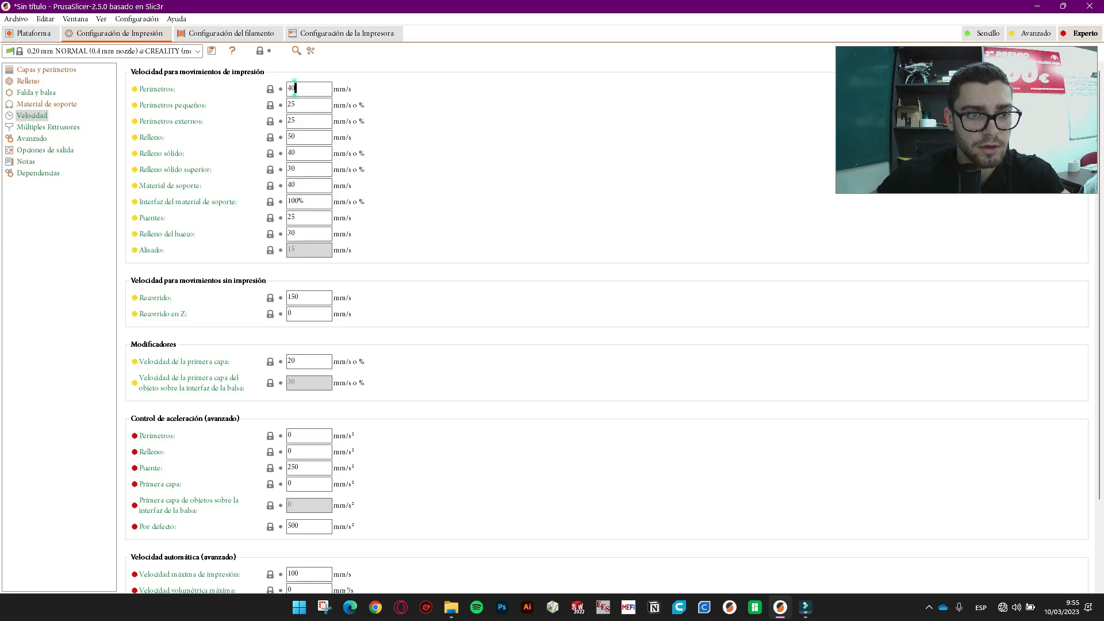
{"action": "double_click", "coordinate": [311, 140]}
{"action": "left_click", "coordinate": [315, 104]}
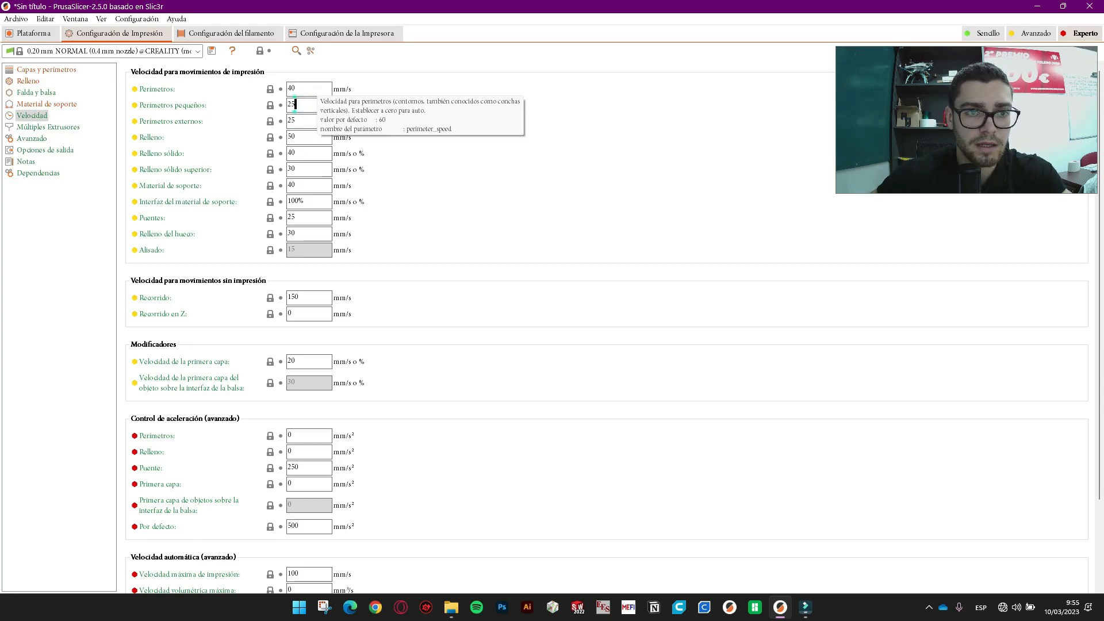
{"action": "left_click", "coordinate": [316, 89]}
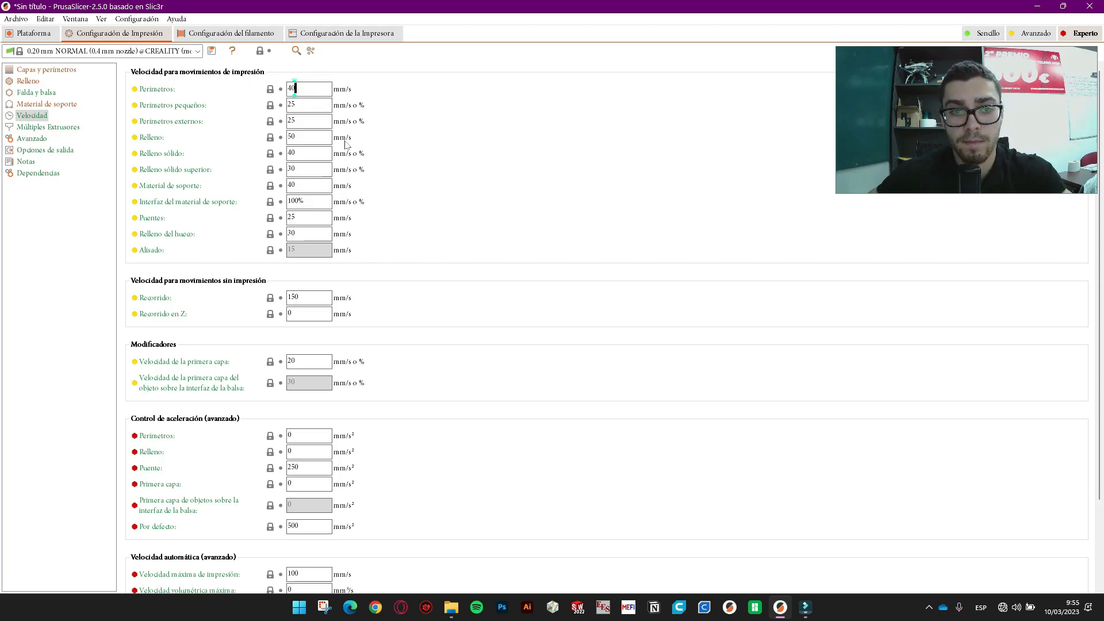
{"action": "left_click", "coordinate": [40, 126]}
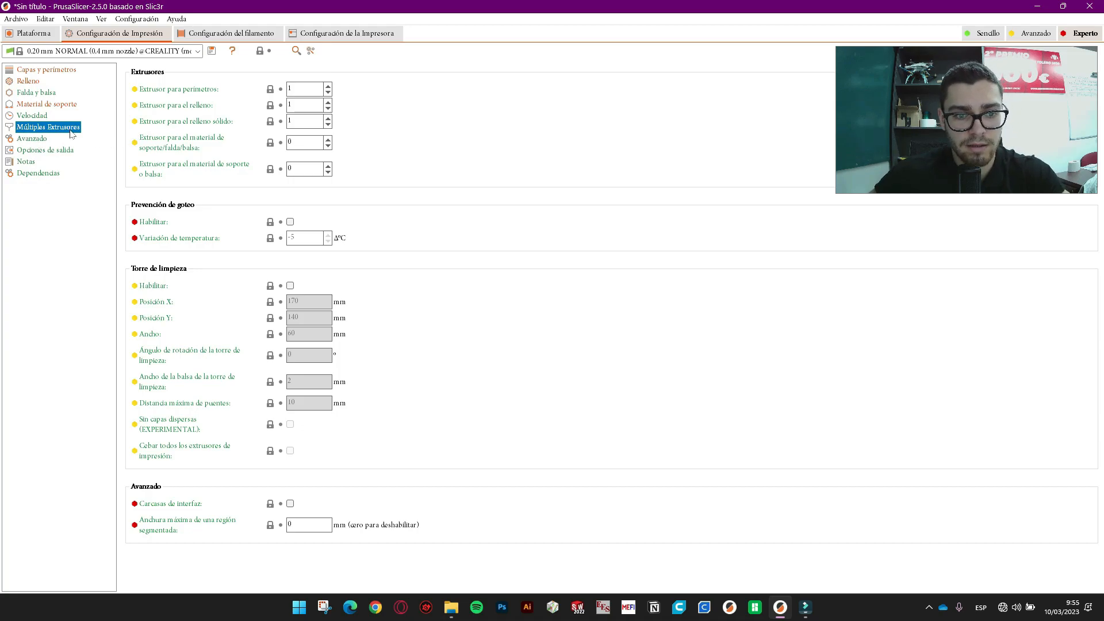
- Show the Avanzado page: 0.44 mm extrusion width, 23% overlap, 0.95 bridge flow
{"action": "left_click", "coordinate": [40, 139]}
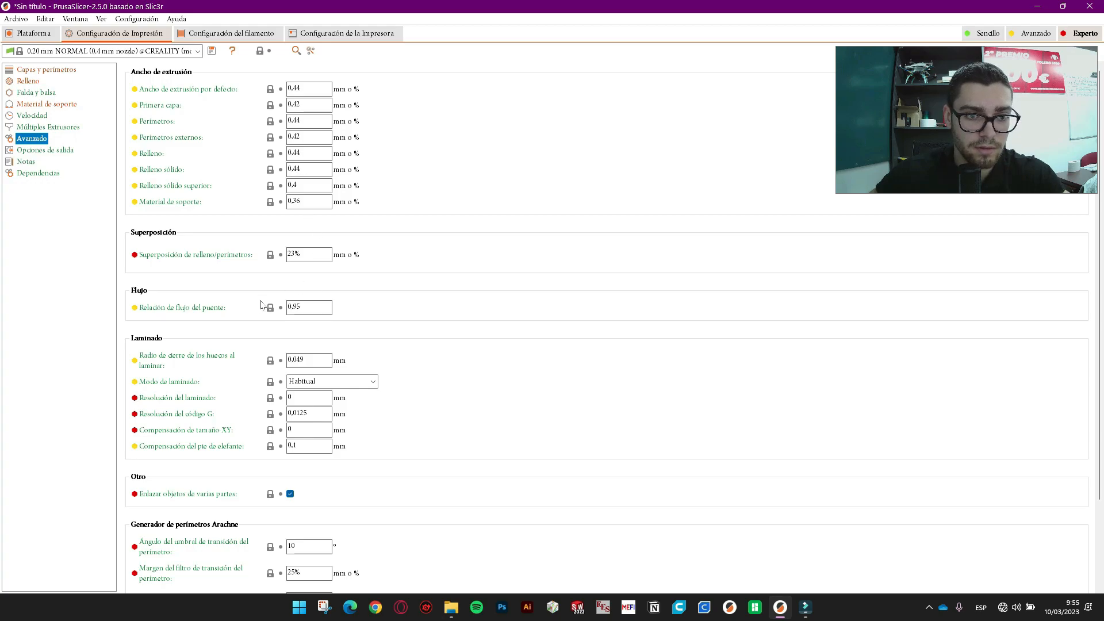
- Review the 23% infill/perimeter overlap, 0.95 bridge flow and G-code resolution, then show Opciones de salida
{"action": "scroll", "coordinate": [265, 296], "scroll_direction": "down", "scroll_amount": 1}
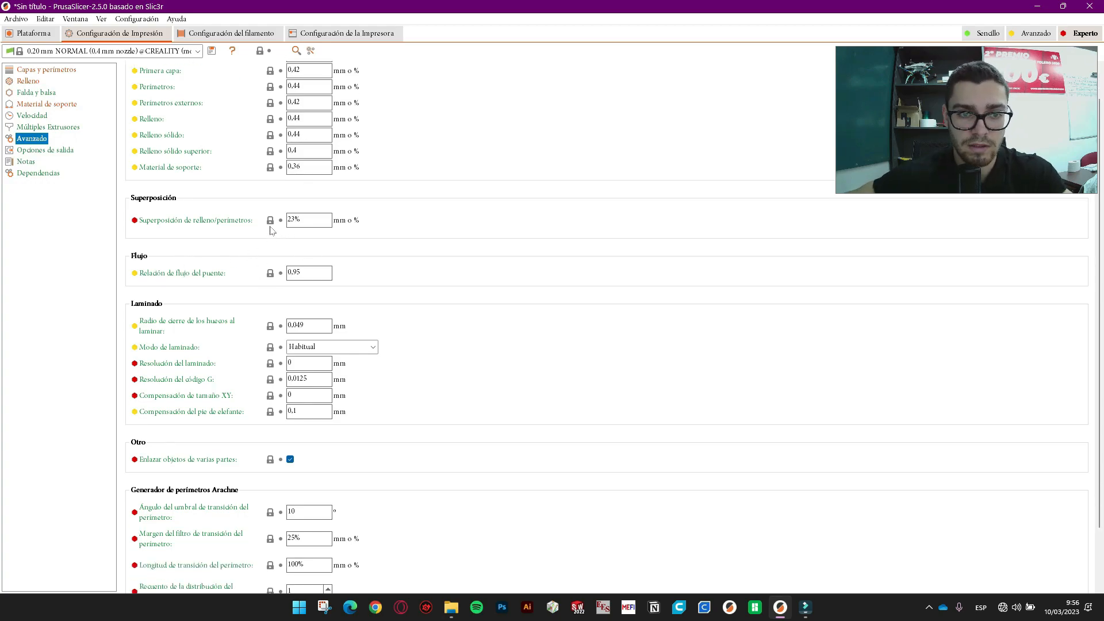
{"action": "scroll", "coordinate": [248, 223], "scroll_direction": "down", "scroll_amount": 2}
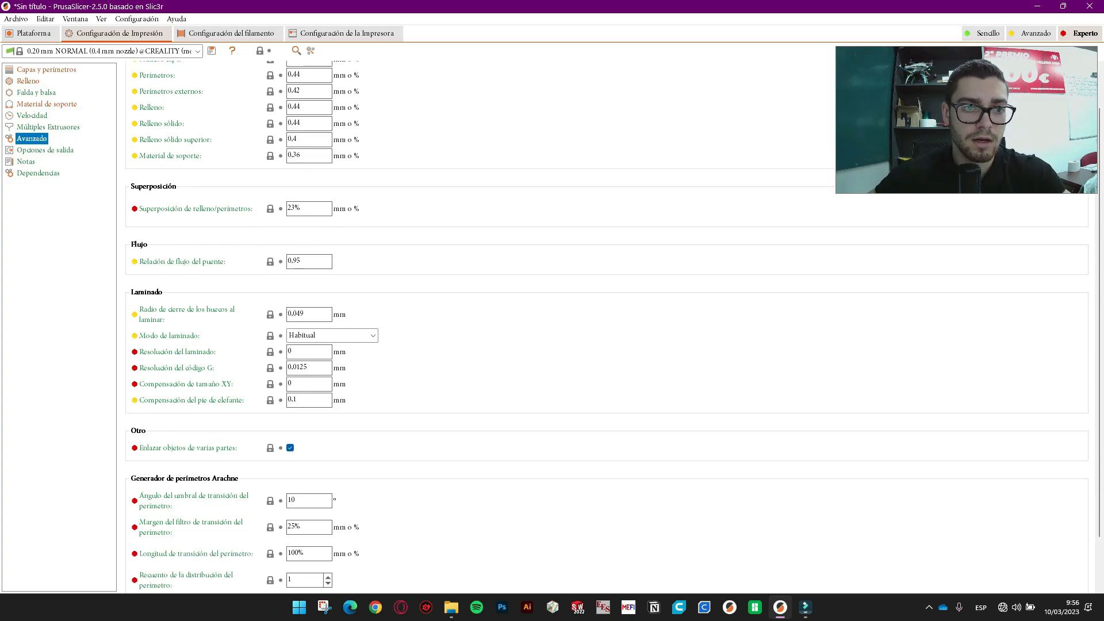
{"action": "mouse_move", "coordinate": [313, 149]}
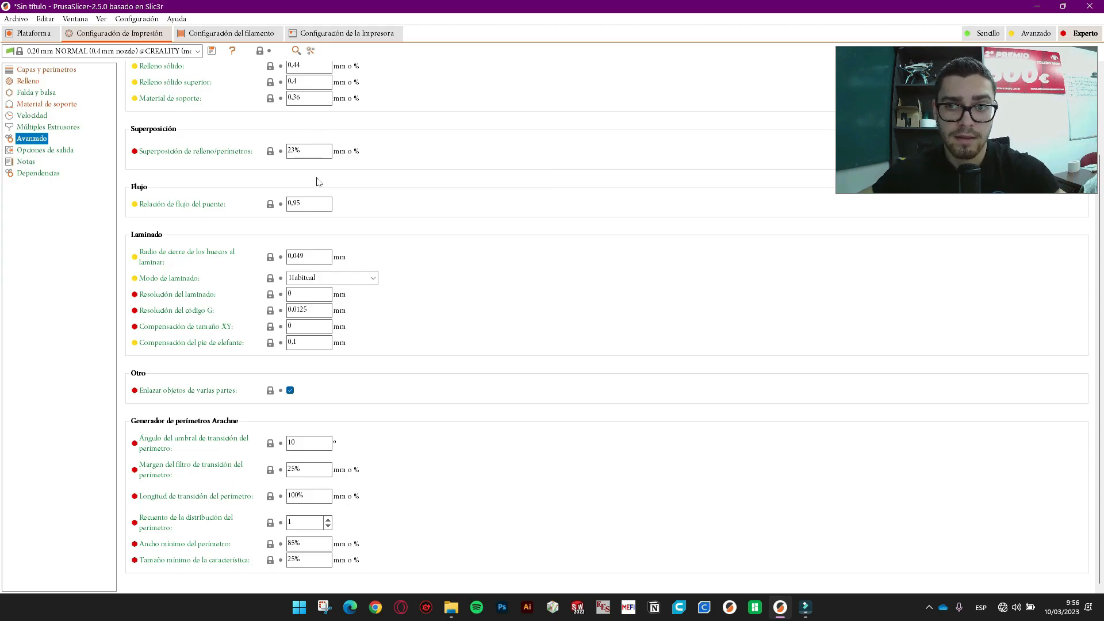
{"action": "left_click", "coordinate": [301, 151]}
{"action": "left_click", "coordinate": [394, 187]}
{"action": "left_click", "coordinate": [301, 204]}
{"action": "left_click", "coordinate": [319, 149]}
{"action": "left_click", "coordinate": [425, 307]}
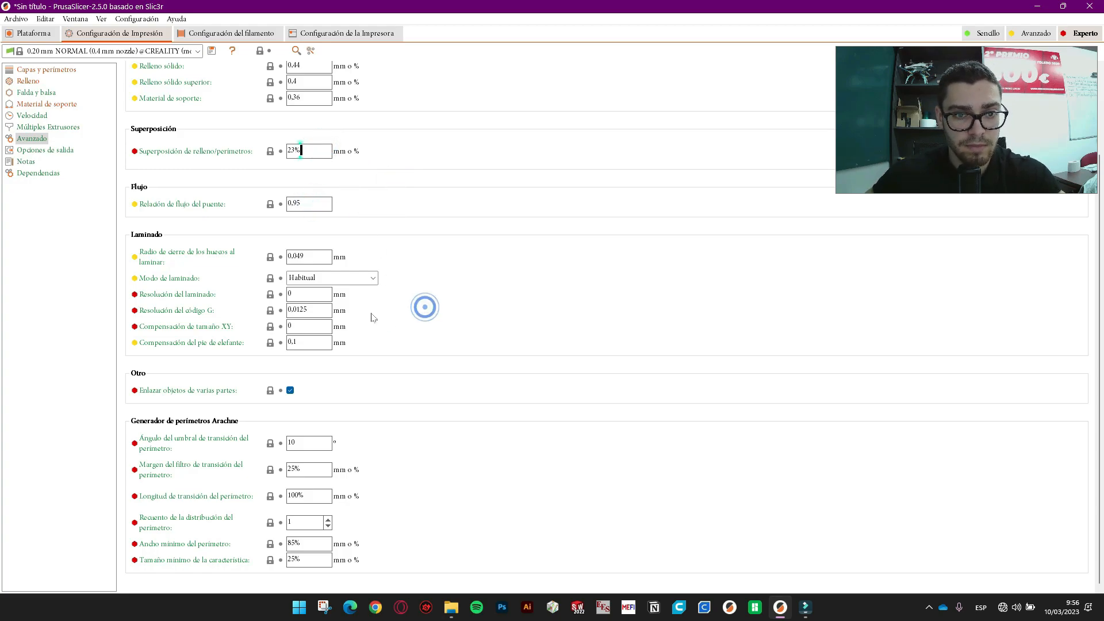
{"action": "left_click", "coordinate": [307, 310]}
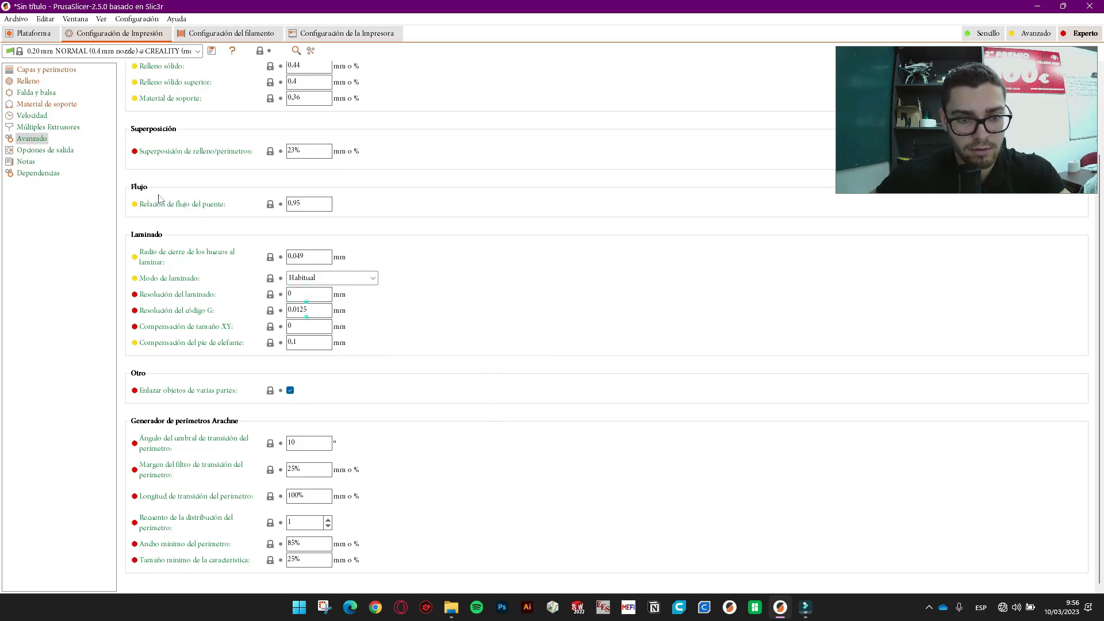
{"action": "left_click", "coordinate": [68, 151]}
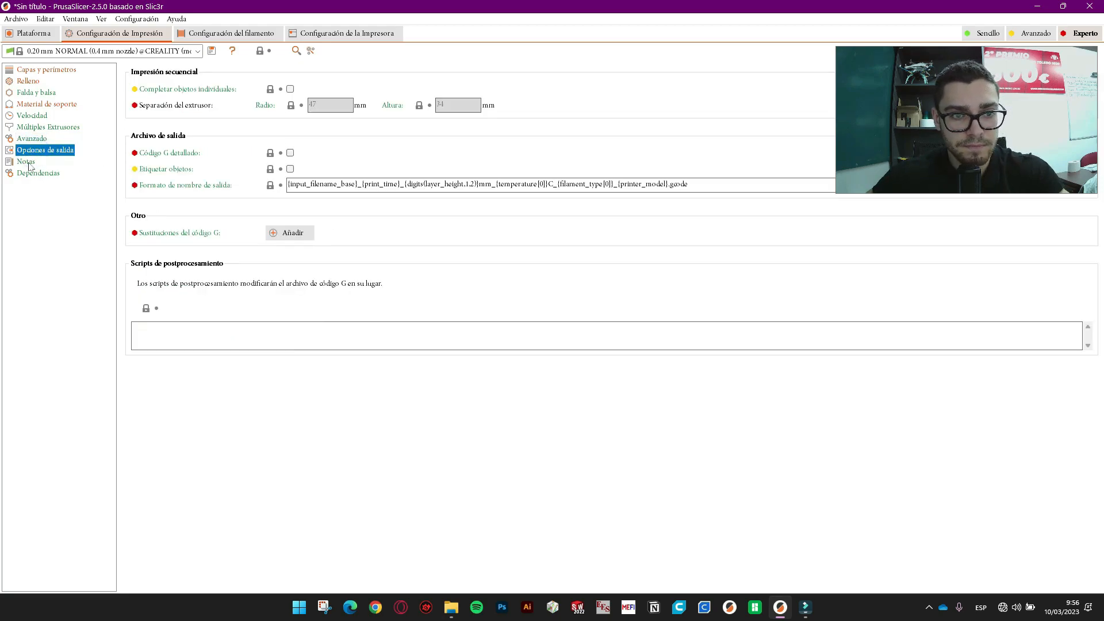
- Glance at the print profile's Notas and Dependencias, then switch to the generic PLA filament settings with Ctrl+3
{"action": "left_click", "coordinate": [26, 162]}
{"action": "left_click", "coordinate": [36, 173]}
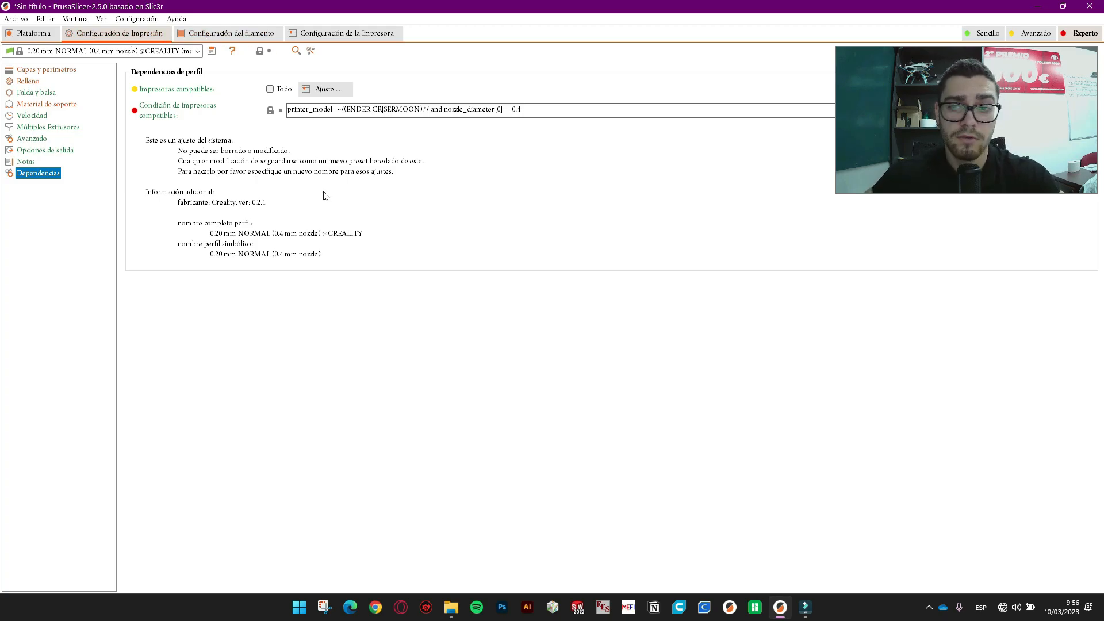
{"action": "key", "text": "ctrl+3"}
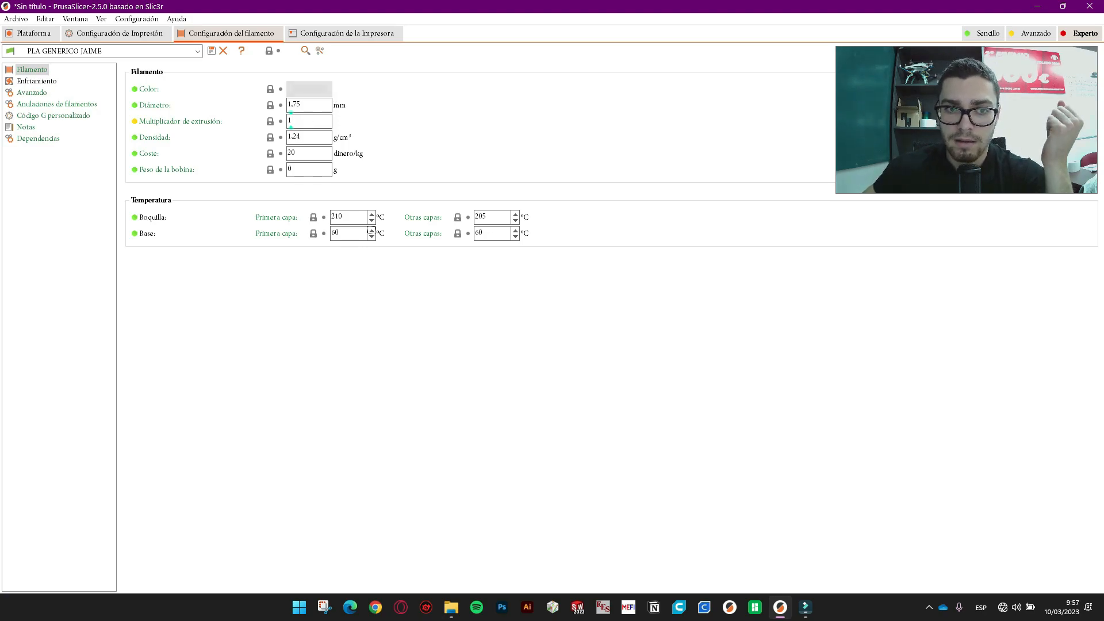
- Set the filament spool weight to 1000 g
{"action": "left_click", "coordinate": [298, 121]}
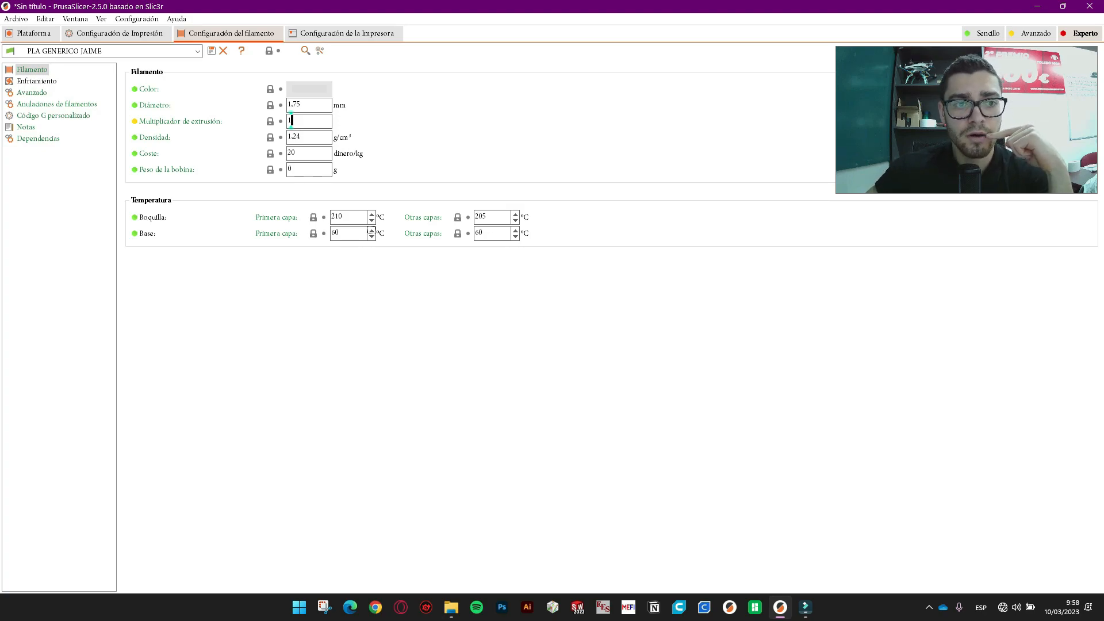
{"action": "left_click", "coordinate": [294, 153]}
{"action": "double_click", "coordinate": [310, 153]}
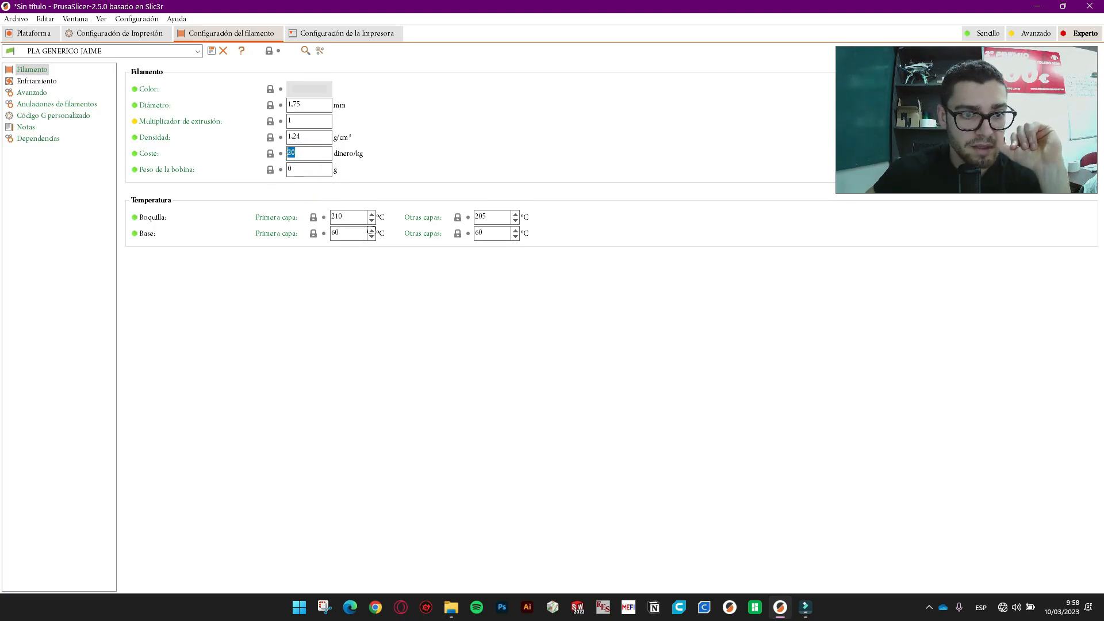
{"action": "double_click", "coordinate": [310, 170]}
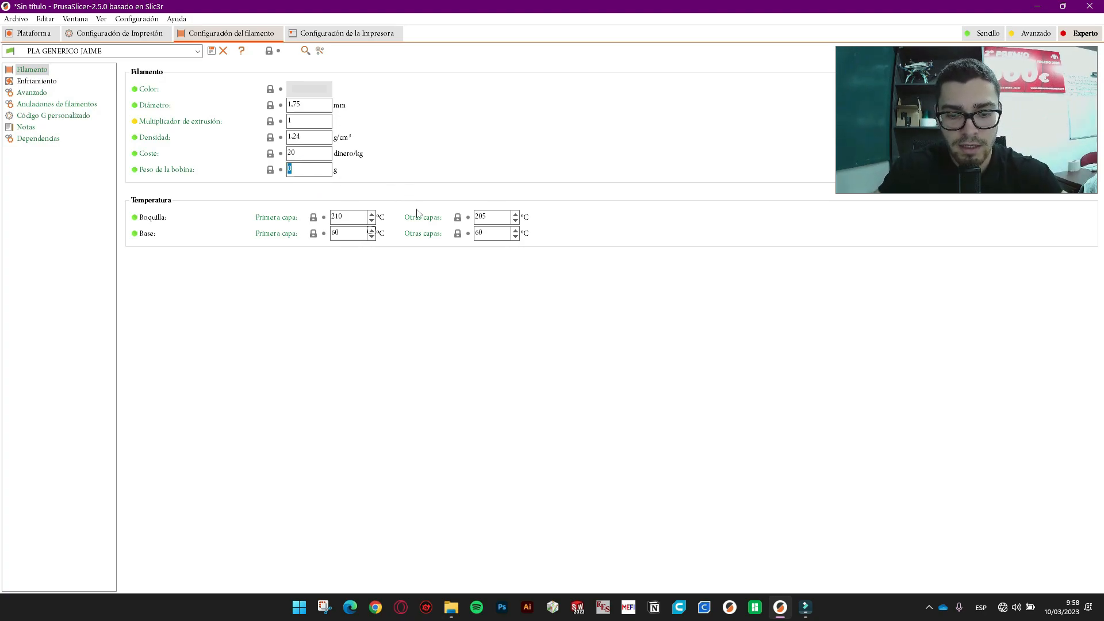
{"action": "type", "text": "1000"}
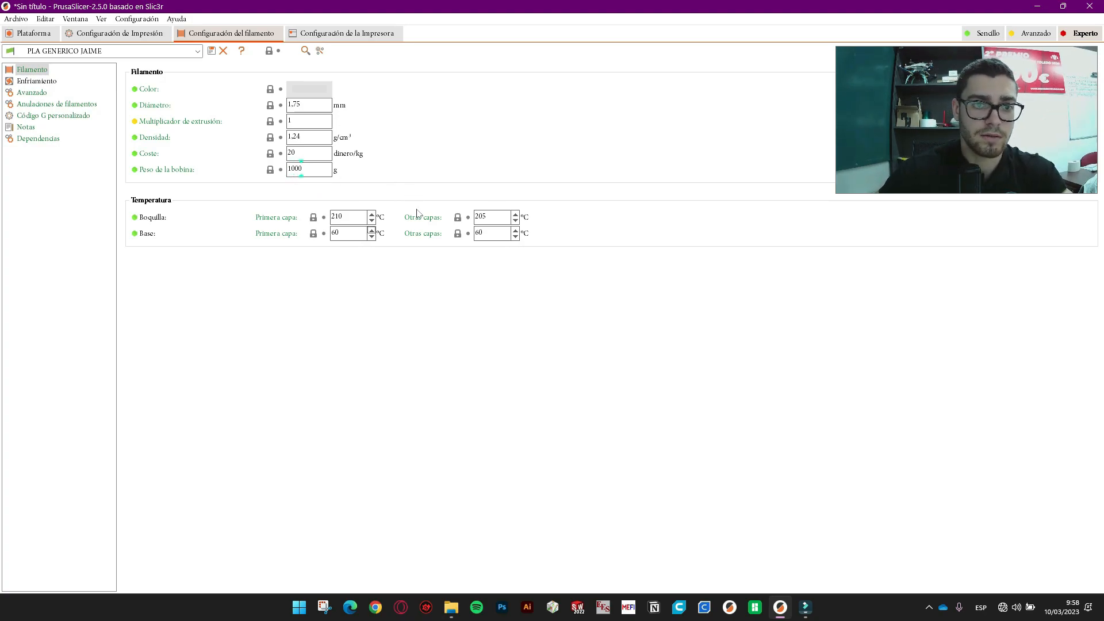
{"action": "left_click", "coordinate": [317, 152]}
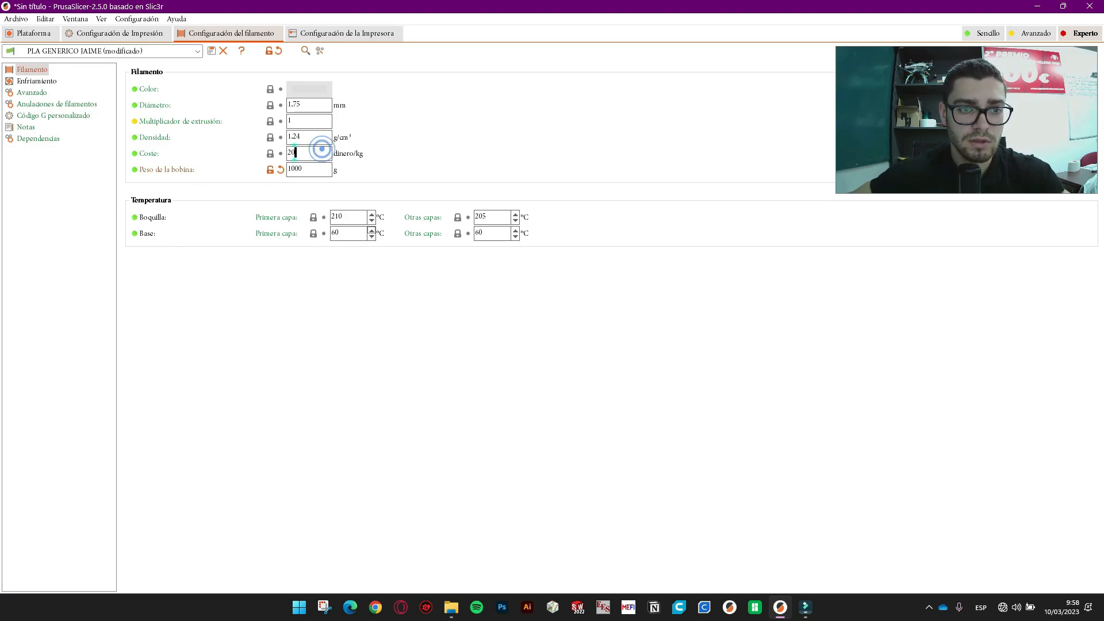
- Review the first-layer and other-layer nozzle and bed temperatures, then show the cooling settings
{"action": "left_click", "coordinate": [343, 217]}
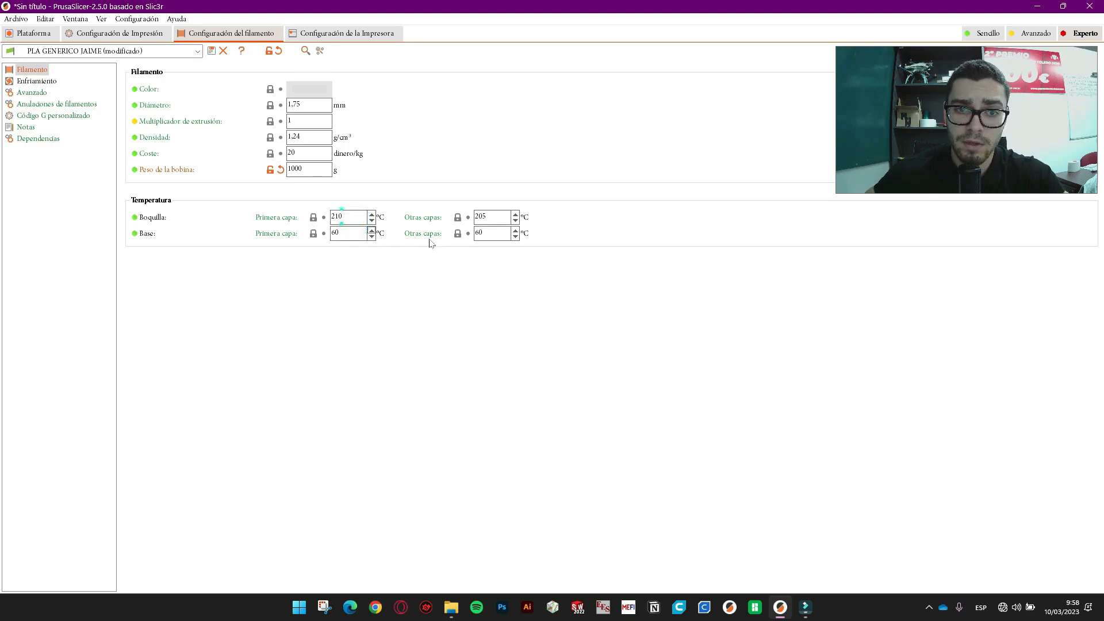
{"action": "left_click", "coordinate": [493, 216]}
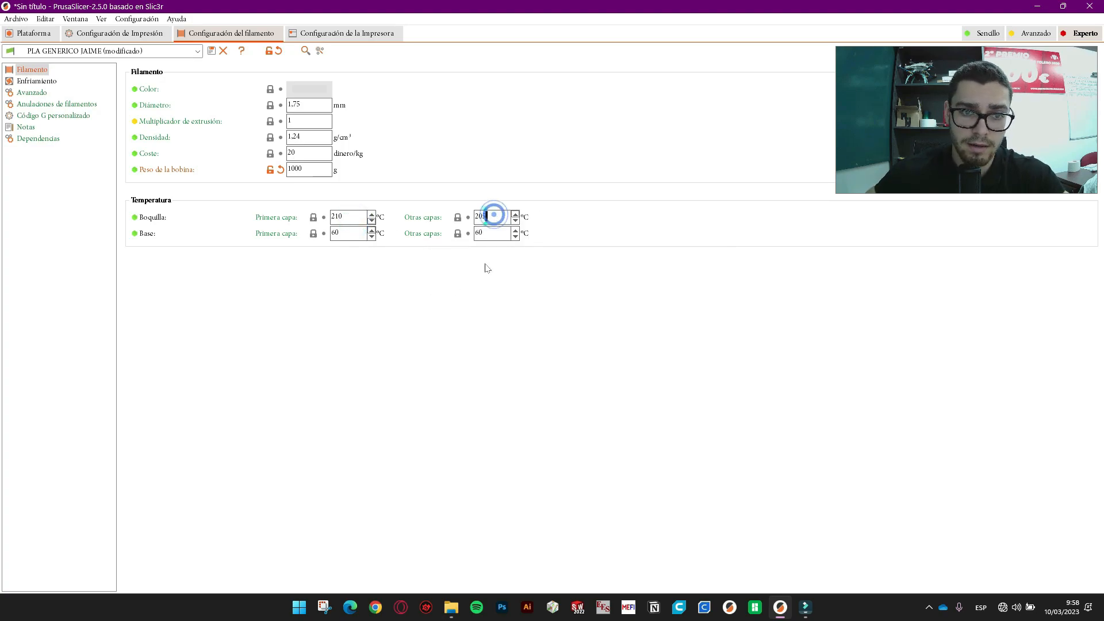
{"action": "left_click", "coordinate": [347, 233]}
{"action": "left_click", "coordinate": [483, 233]}
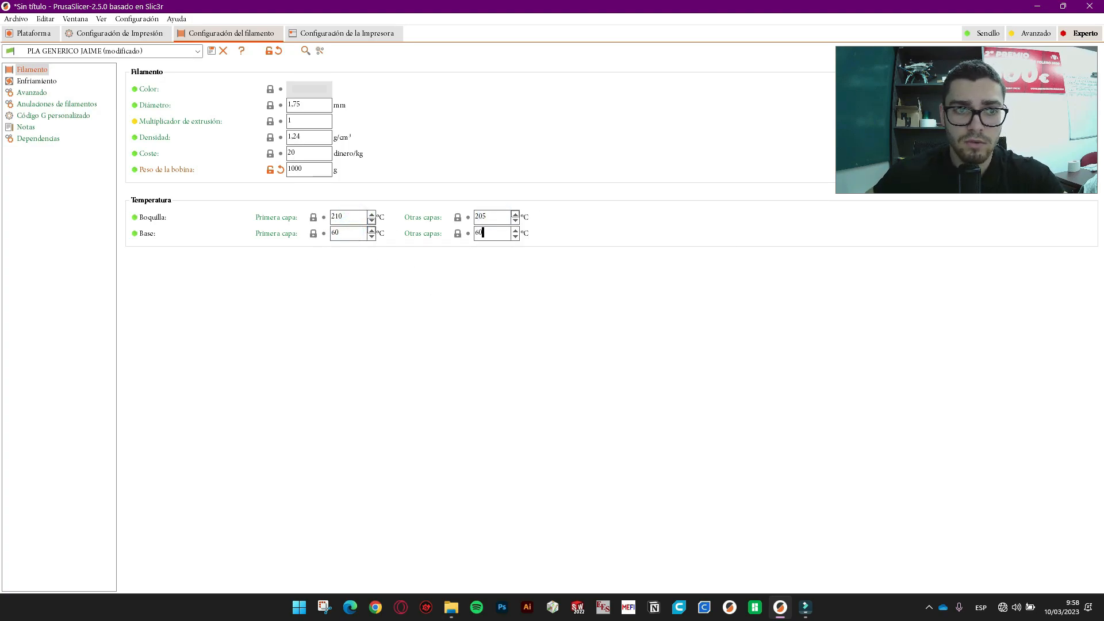
{"action": "left_click", "coordinate": [37, 81]}
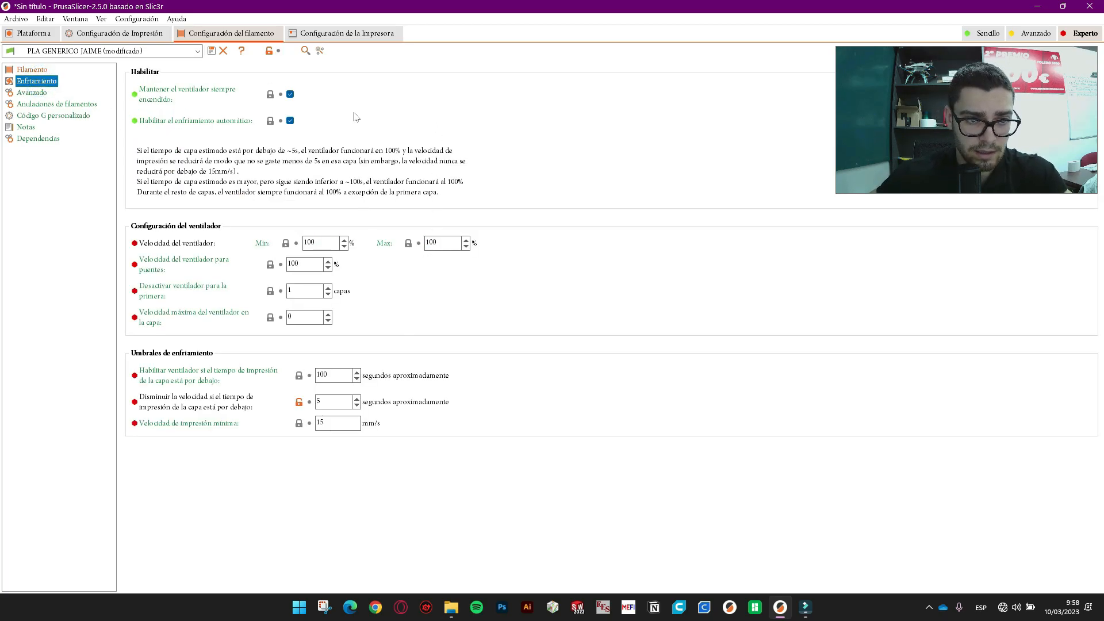
{"action": "left_click", "coordinate": [290, 122]}
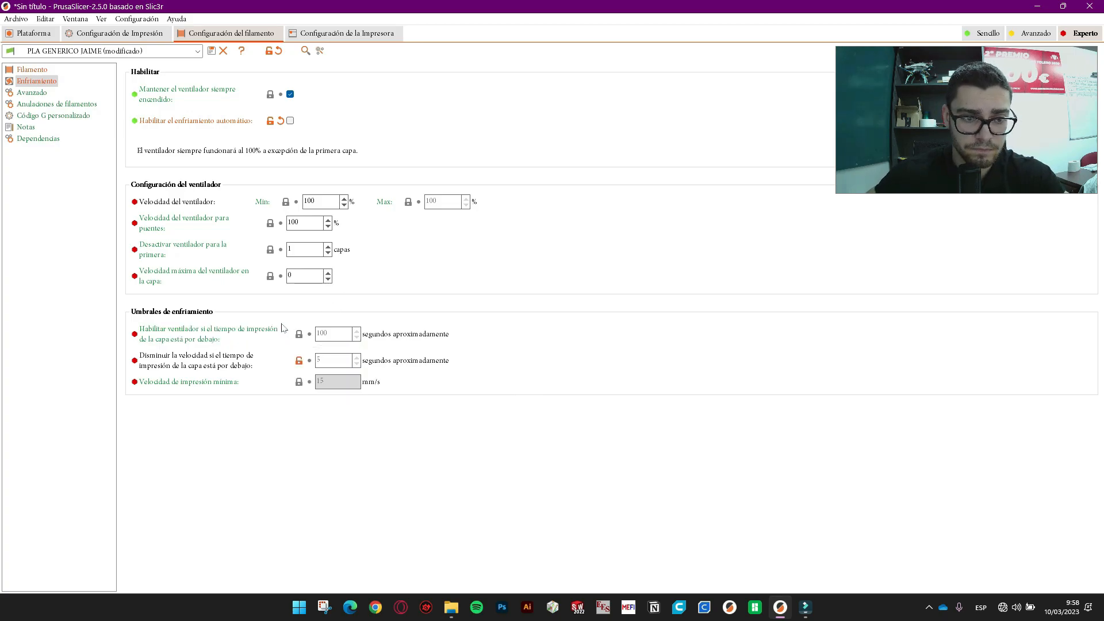
{"action": "left_click", "coordinate": [290, 121]}
{"action": "left_click", "coordinate": [290, 121]}
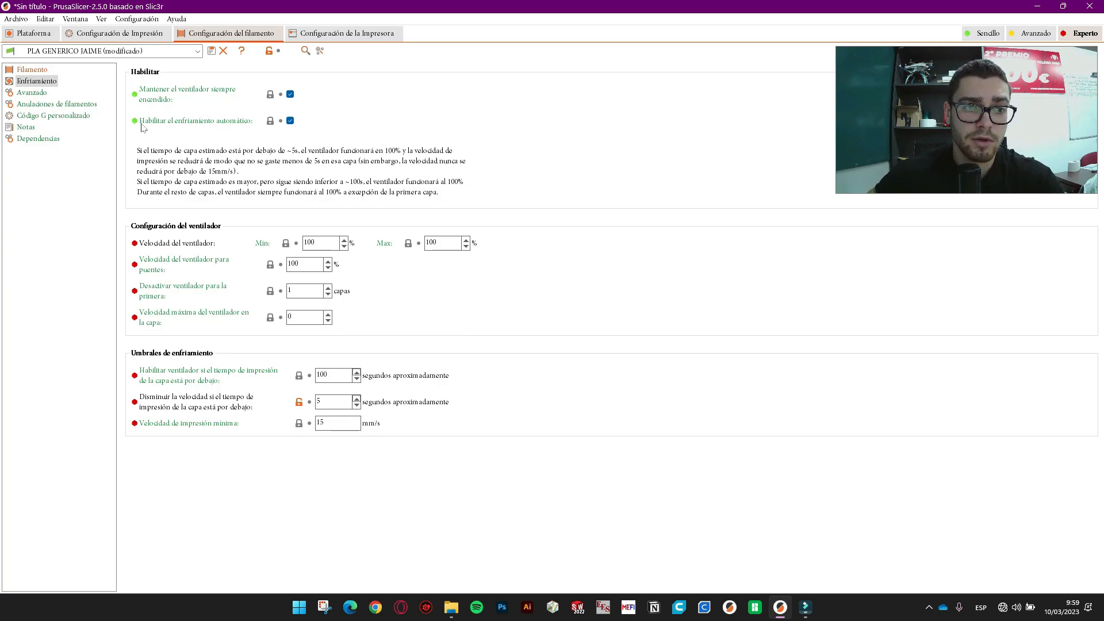
{"action": "left_click", "coordinate": [32, 93]}
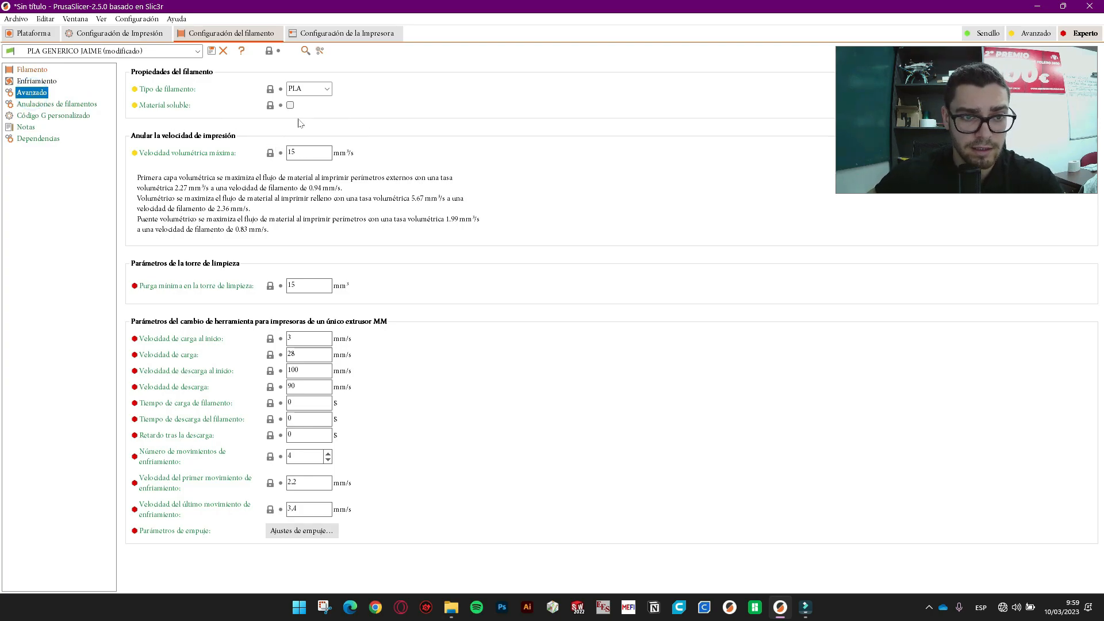
- Keep PLA as filament type, confirm 15 mm³/s max volumetric speed, and show retraction overrides
{"action": "left_click", "coordinate": [327, 89]}
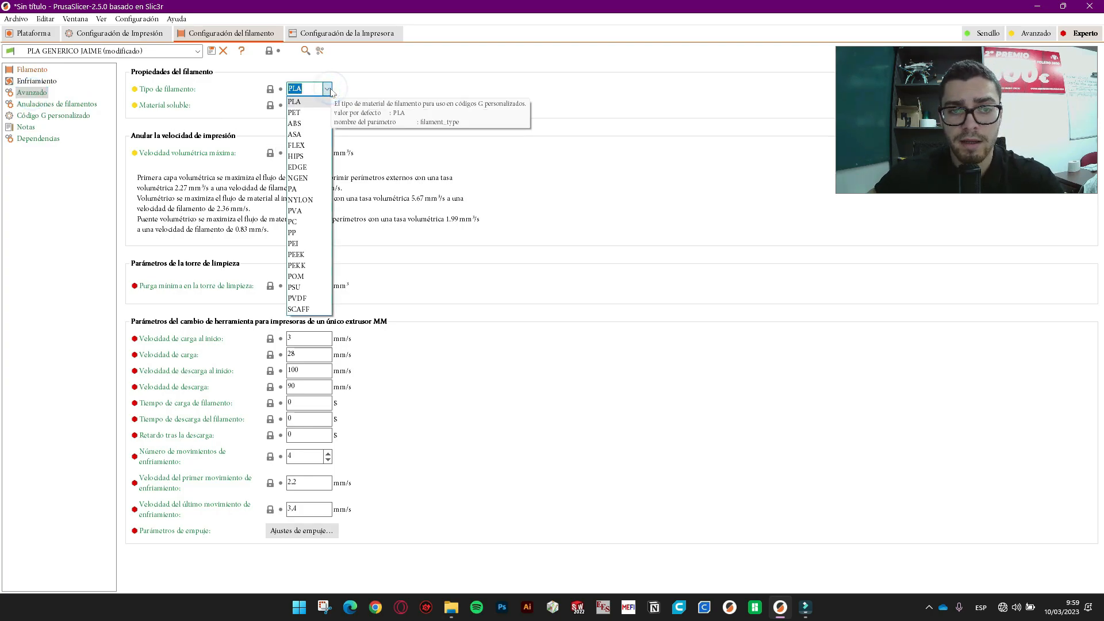
{"action": "left_click", "coordinate": [329, 88]}
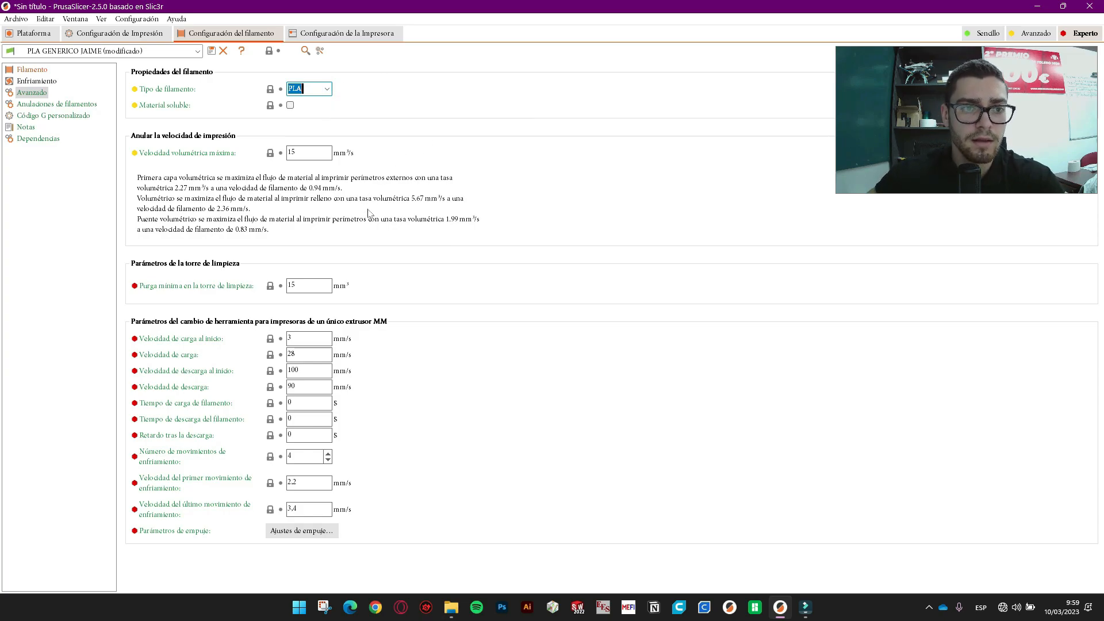
{"action": "left_click", "coordinate": [305, 151]}
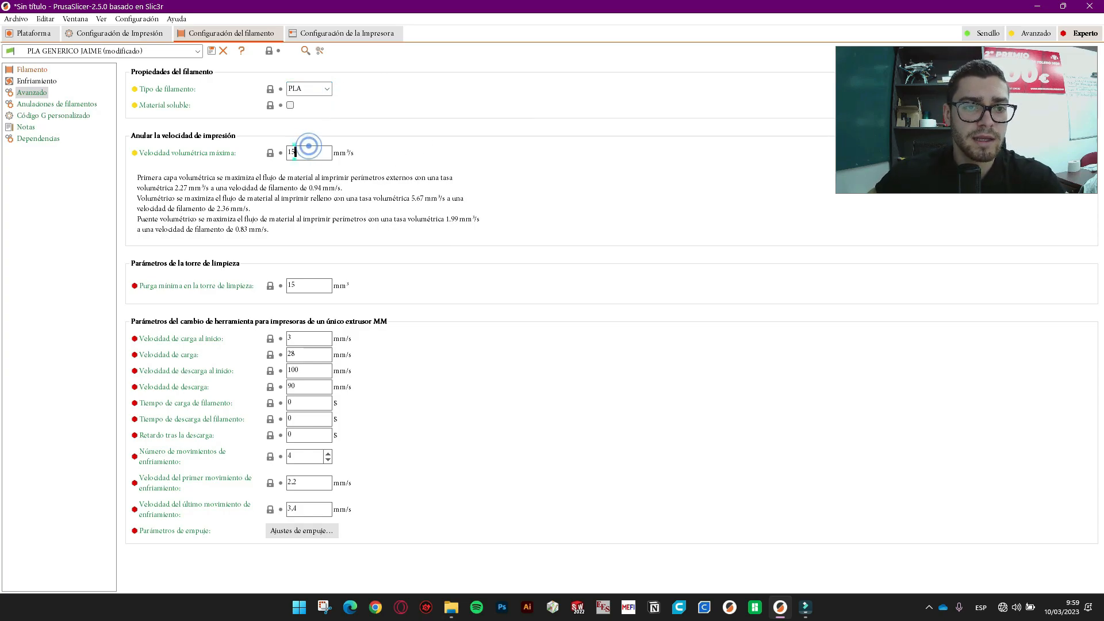
{"action": "left_click", "coordinate": [315, 189]}
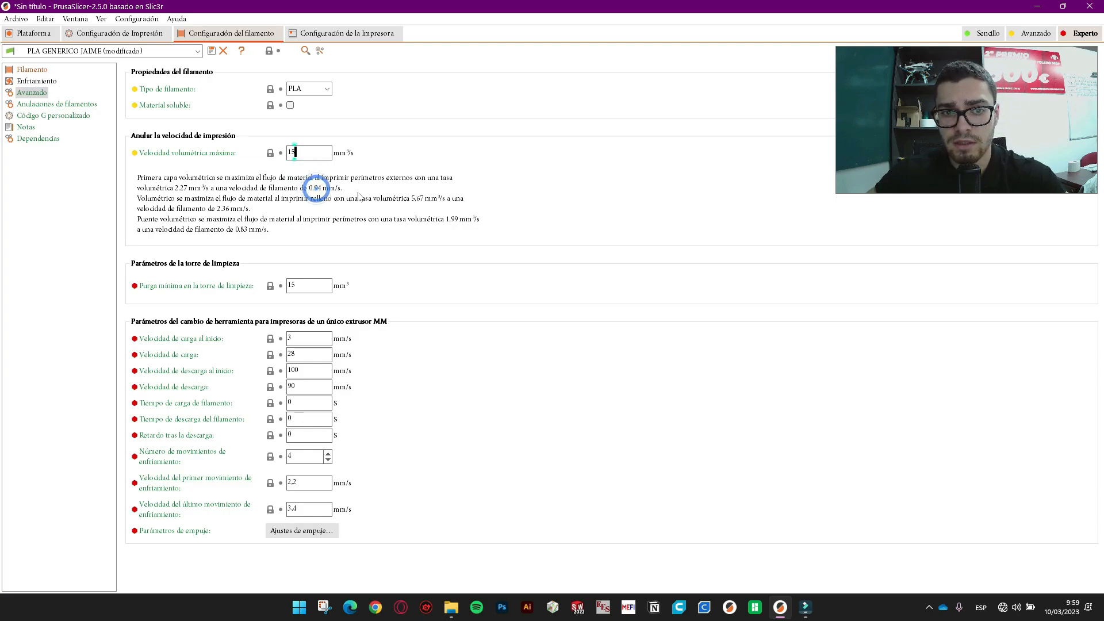
{"action": "left_click", "coordinate": [319, 147]}
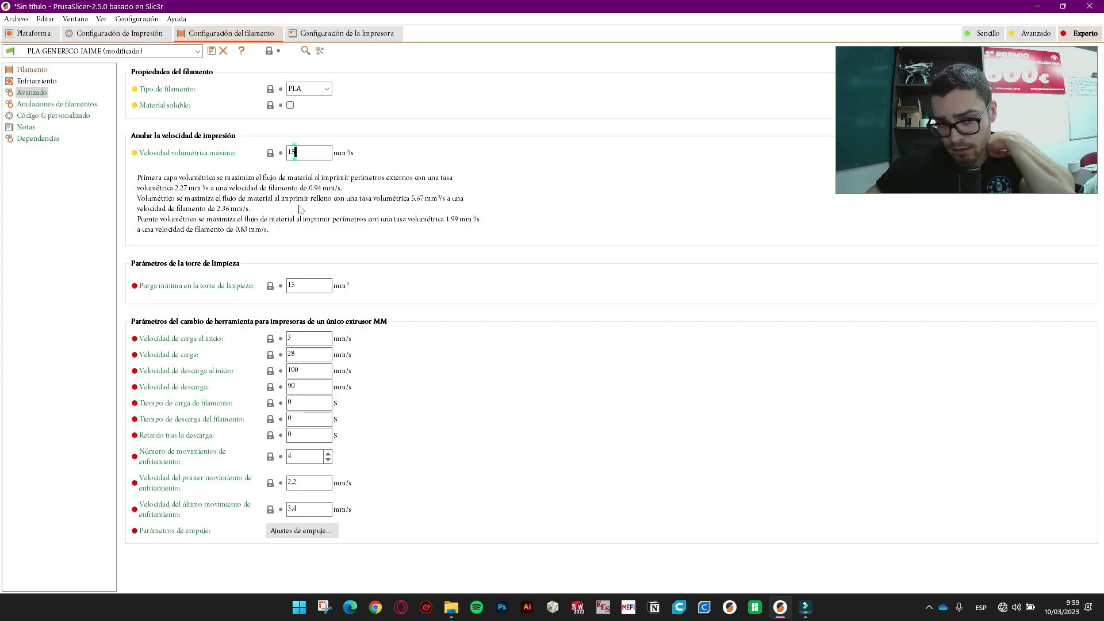
{"action": "double_click", "coordinate": [294, 152]}
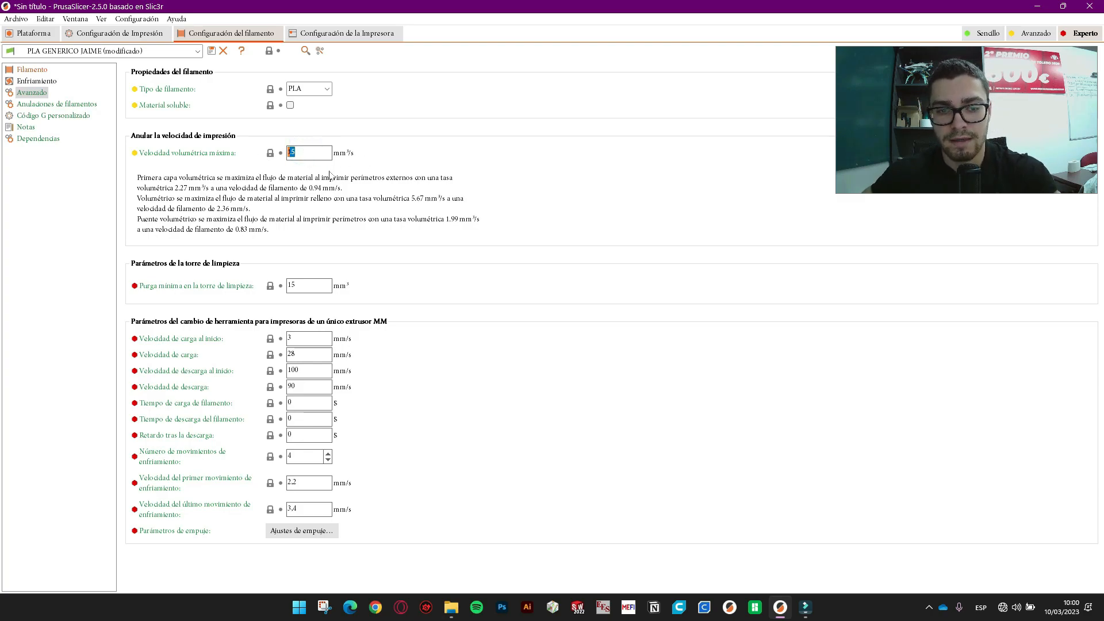
{"action": "left_click", "coordinate": [313, 283]}
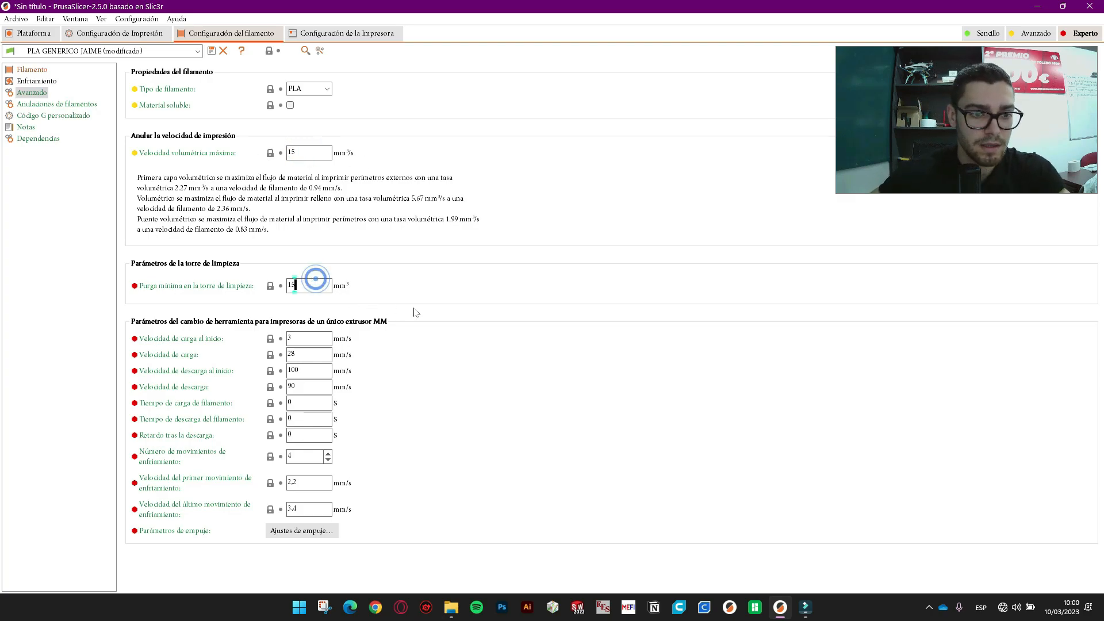
{"action": "left_click", "coordinate": [65, 105]}
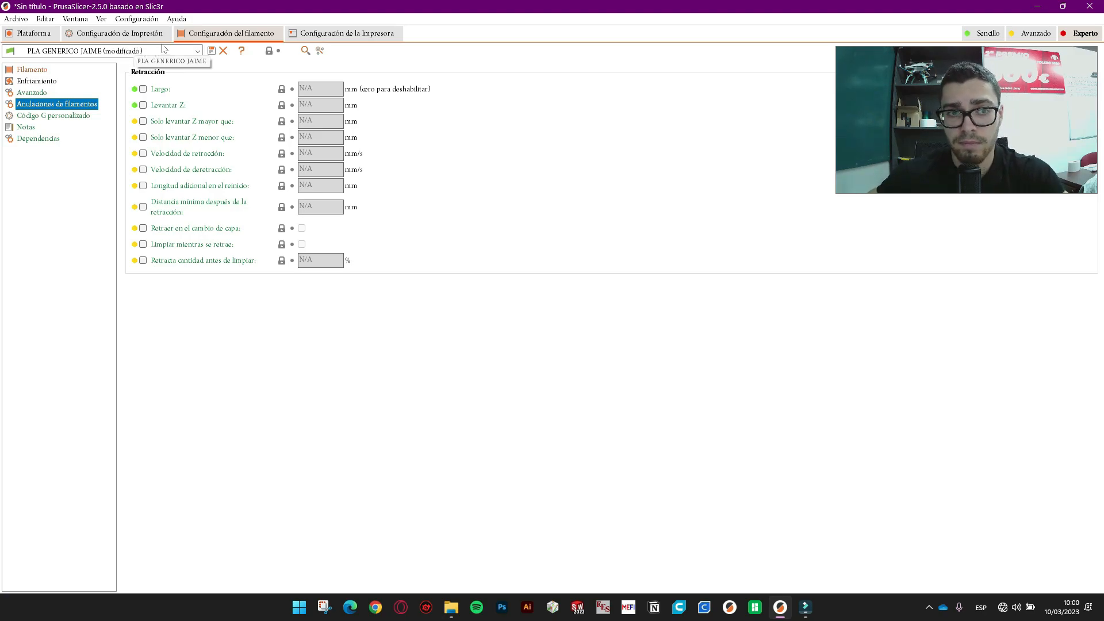
- Override retraction length, Z lift and retraction speed, and enable wipe while retracting for this filament
{"action": "left_click", "coordinate": [143, 89]}
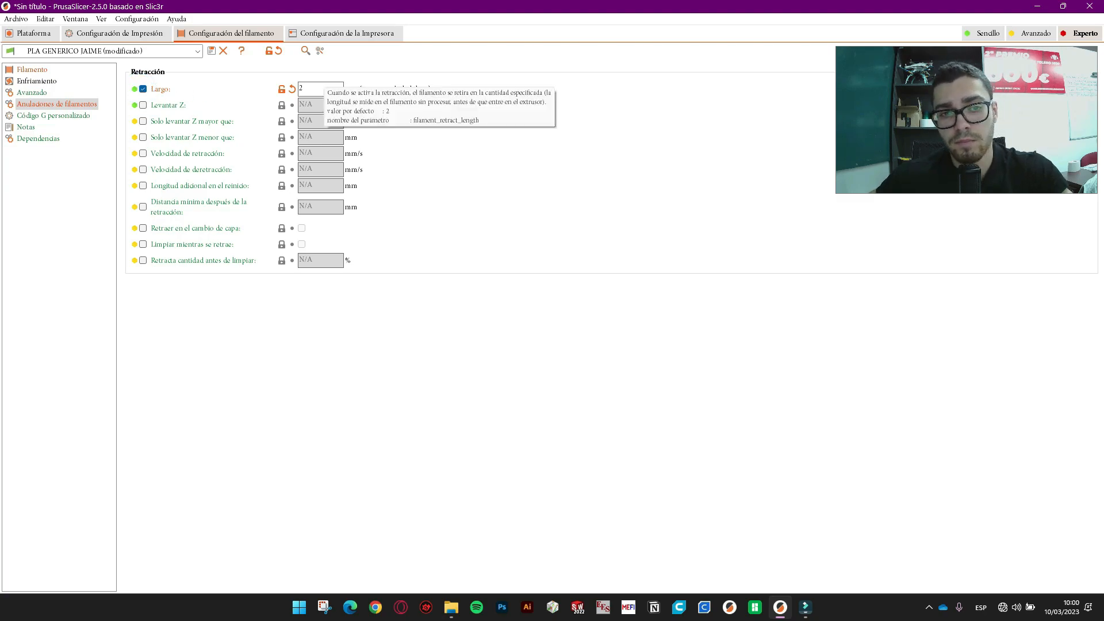
{"action": "left_click", "coordinate": [144, 106]}
{"action": "left_click", "coordinate": [144, 106]}
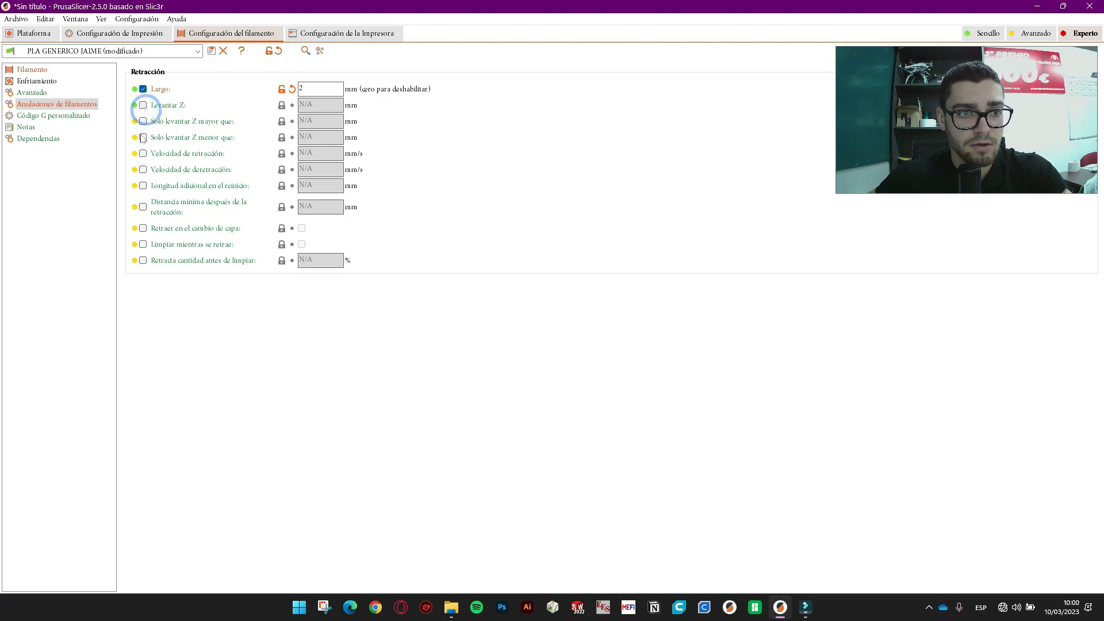
{"action": "left_click", "coordinate": [143, 154]}
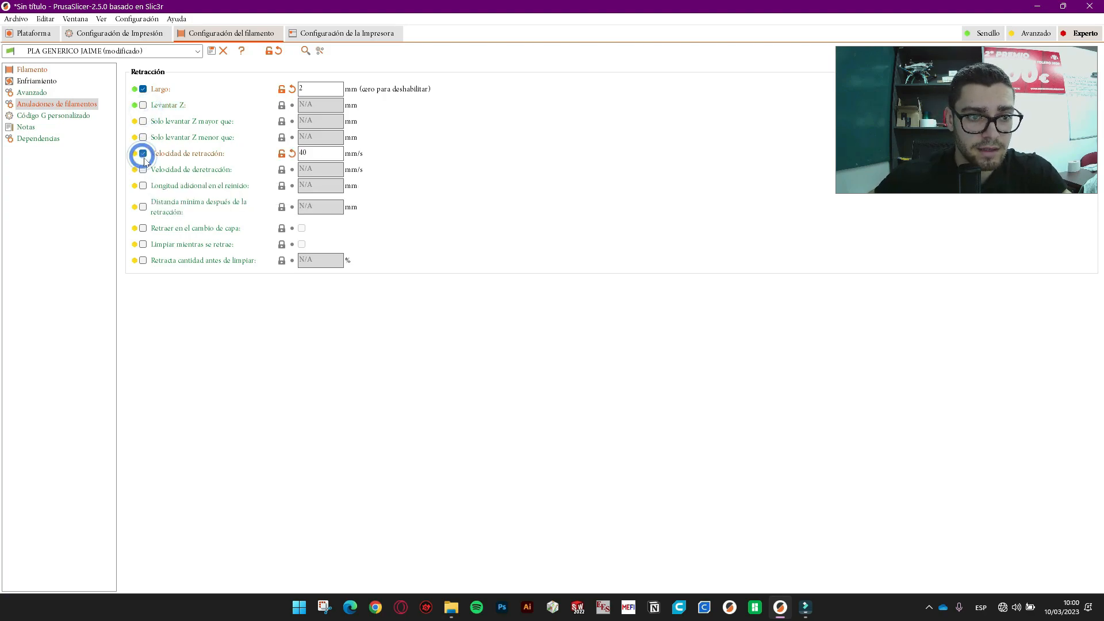
{"action": "left_click", "coordinate": [144, 105]}
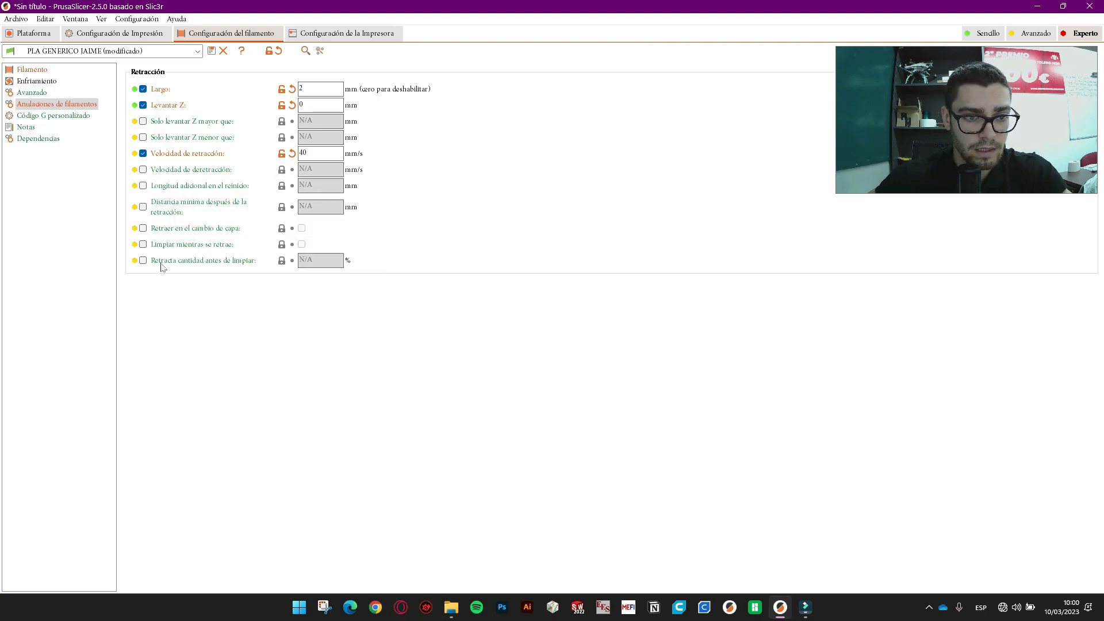
{"action": "left_click", "coordinate": [144, 245]}
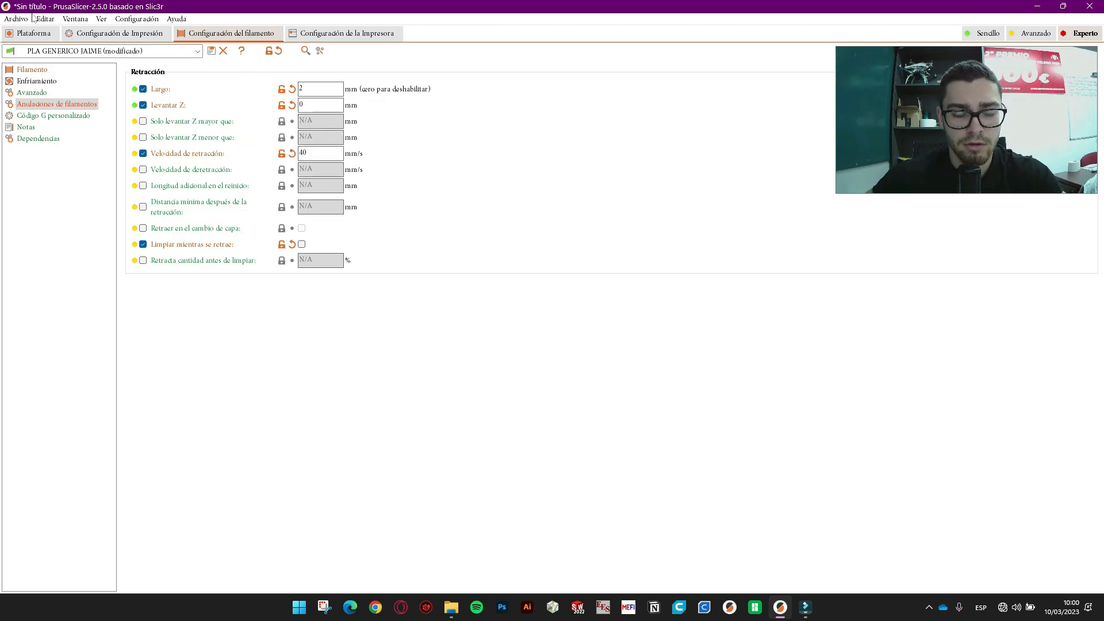
{"action": "left_click", "coordinate": [57, 116]}
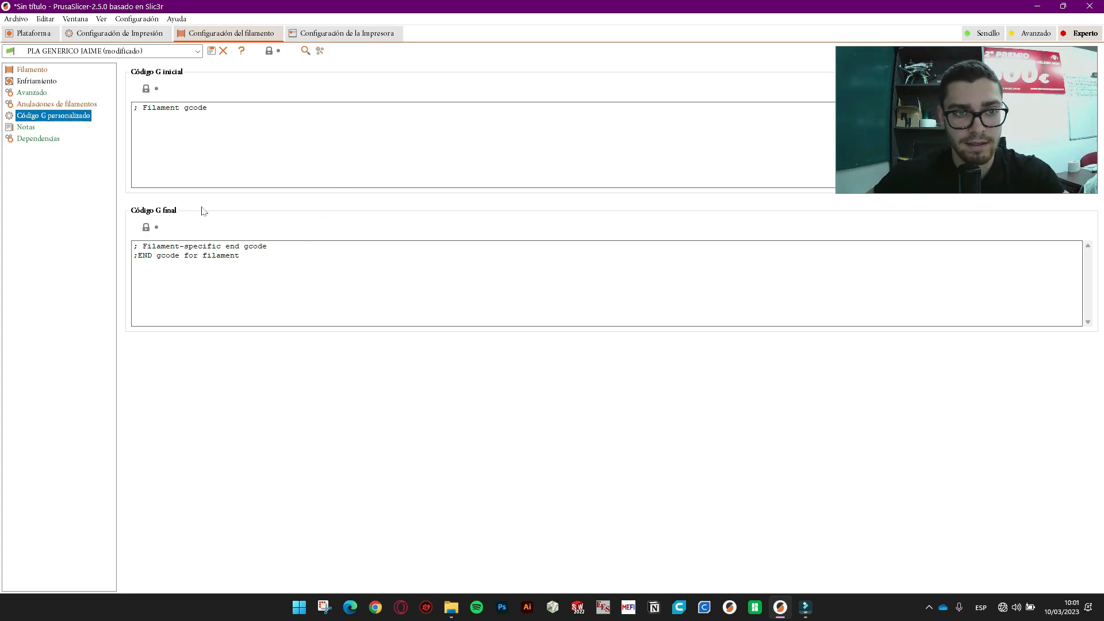
- In the printer's General settings, set the G-code flavour to Marlin 2, then show custom G-code
{"action": "left_click", "coordinate": [332, 33]}
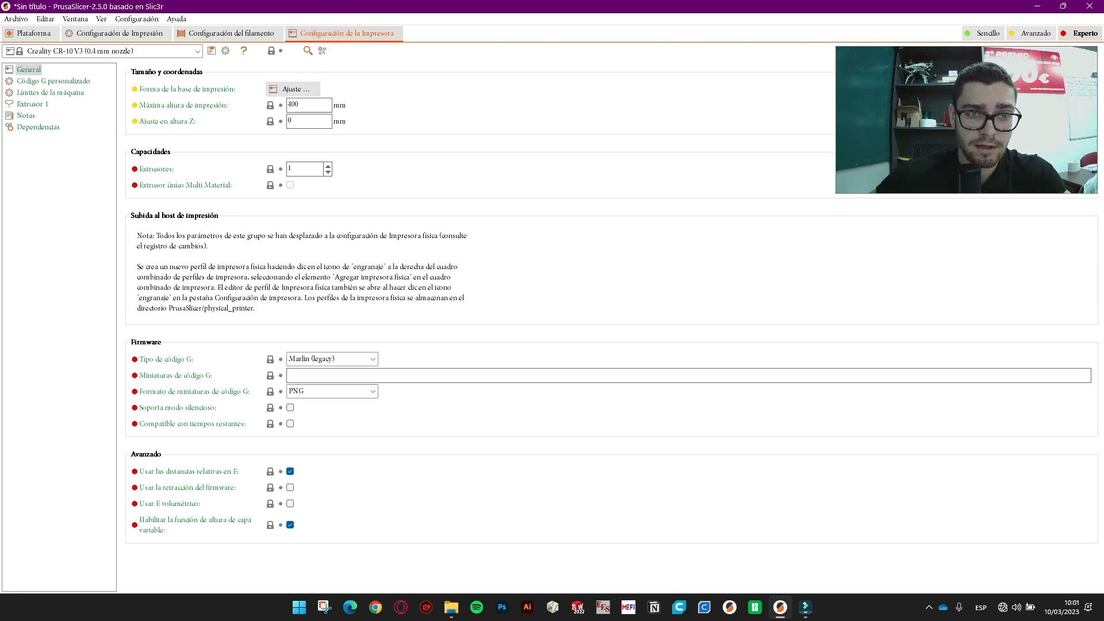
{"action": "left_click", "coordinate": [314, 108]}
{"action": "left_click", "coordinate": [319, 124]}
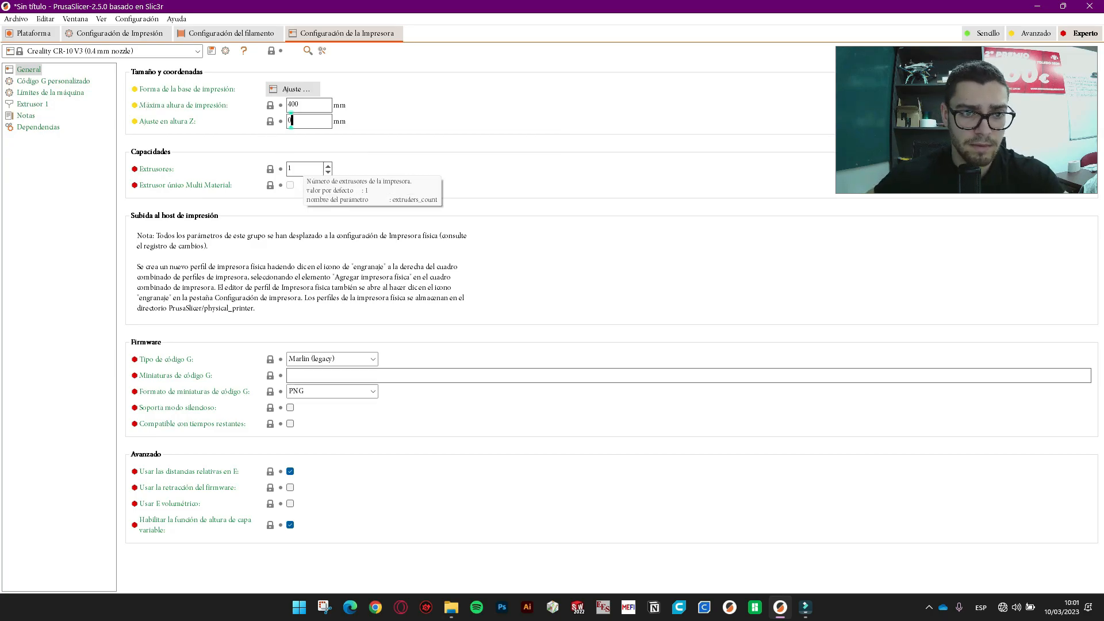
{"action": "left_click", "coordinate": [318, 359]}
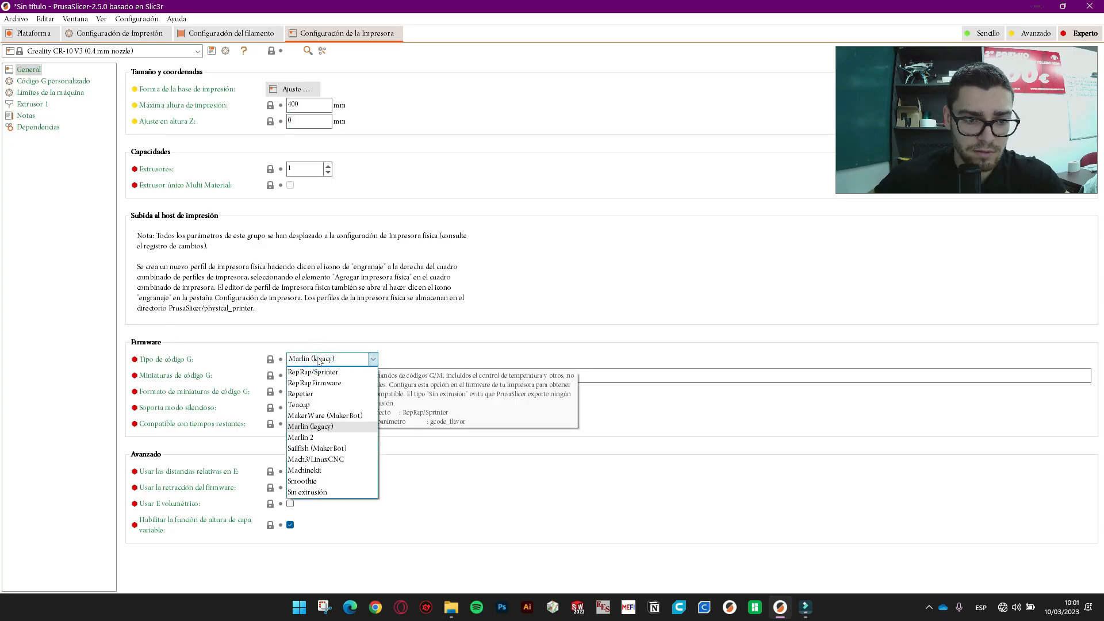
{"action": "left_click", "coordinate": [319, 438]}
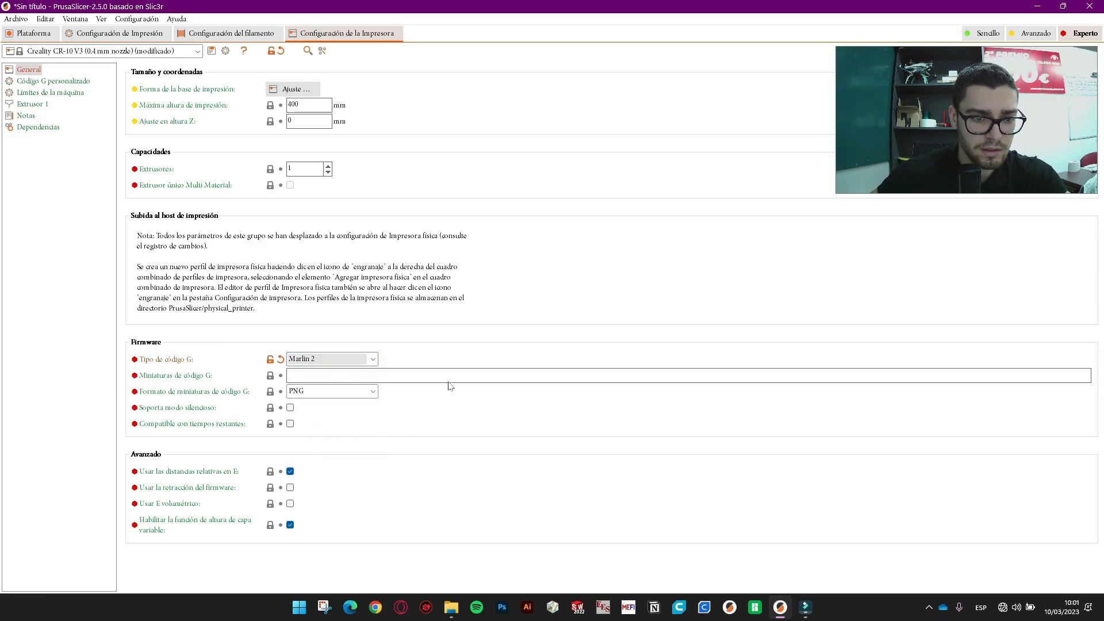
{"action": "left_click", "coordinate": [362, 359]}
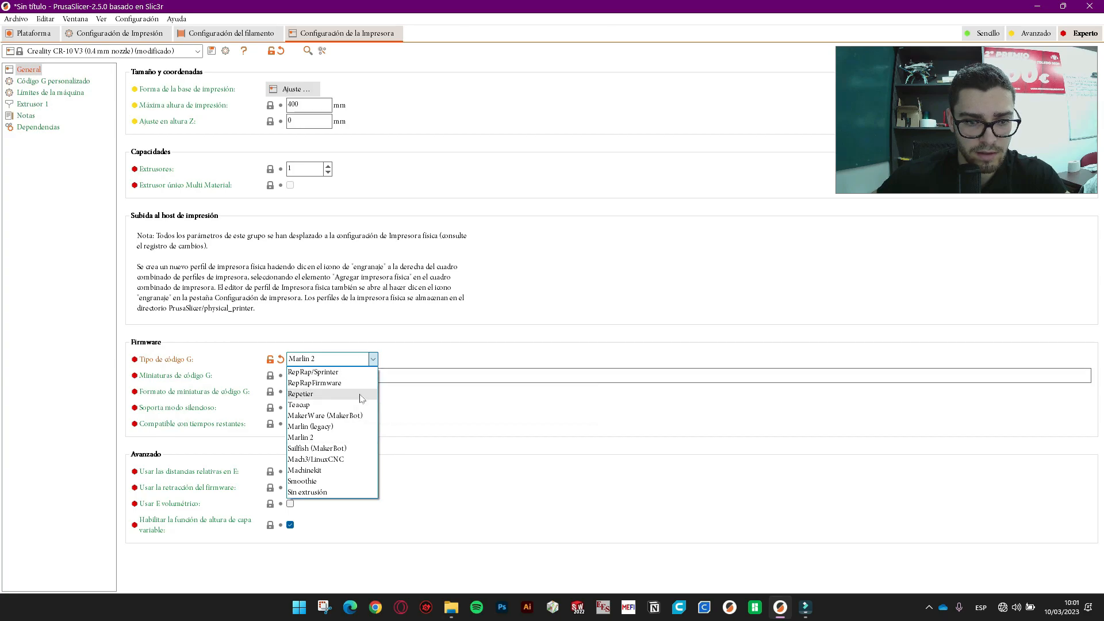
{"action": "left_click", "coordinate": [339, 359]}
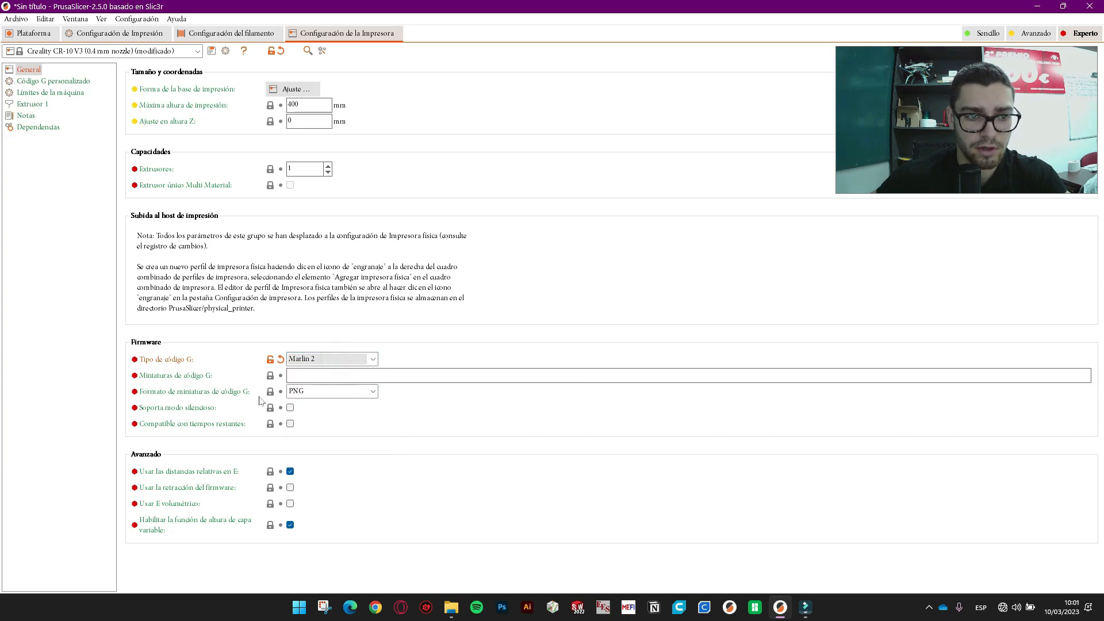
{"action": "left_click", "coordinate": [52, 92]}
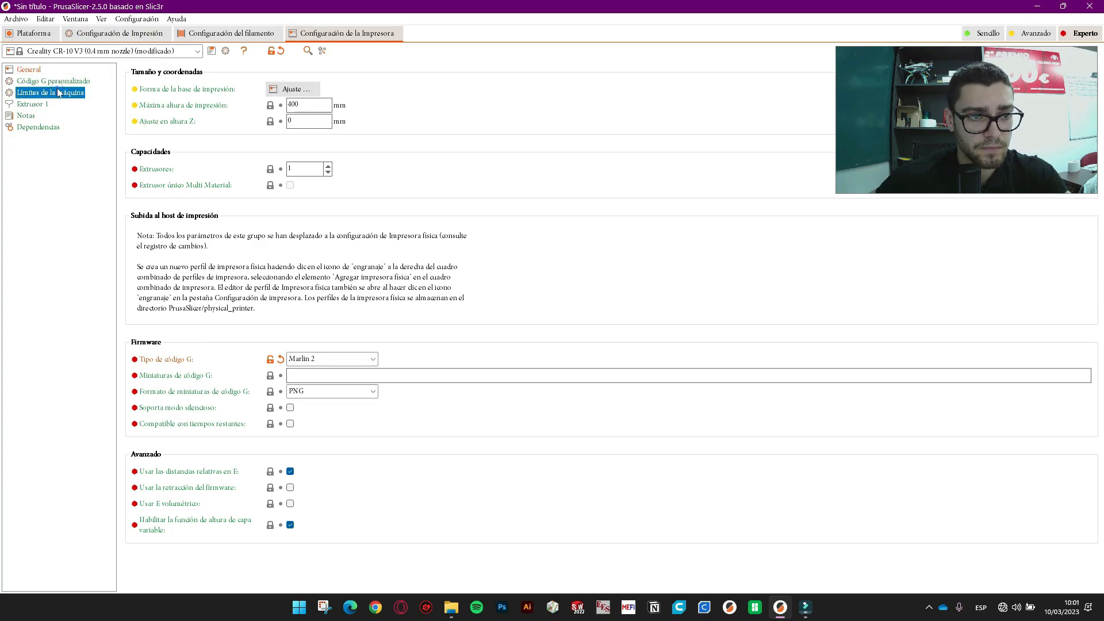
{"action": "left_click", "coordinate": [53, 81]}
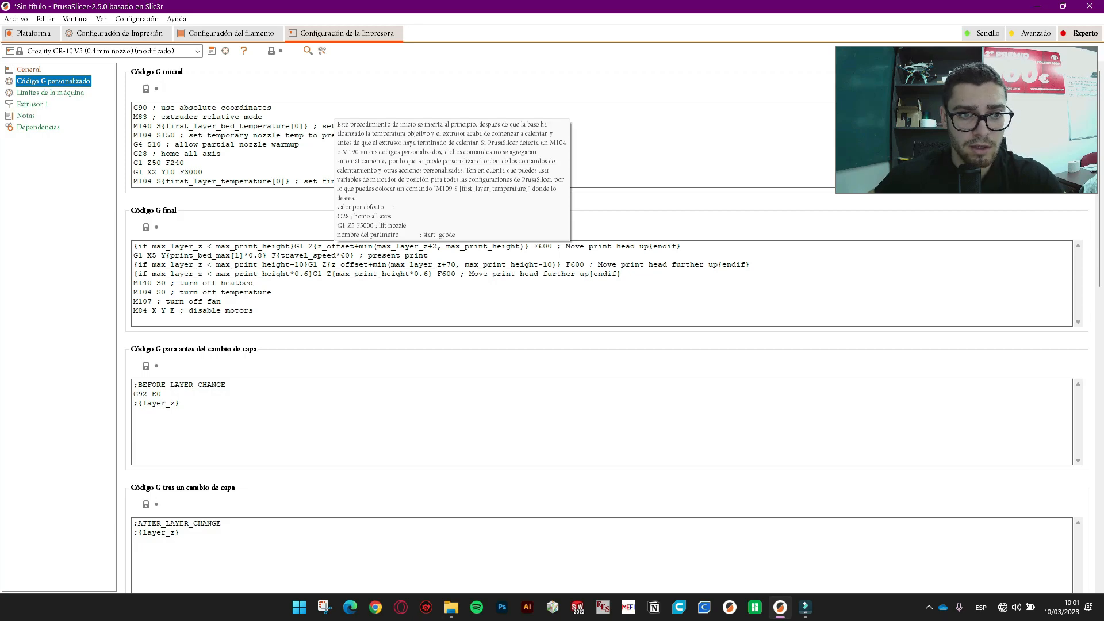
- Insert a G29 line at the very top of the printer's start G-code
{"action": "left_click", "coordinate": [133, 108]}
{"action": "key", "text": "Return"}
{"action": "key", "text": "Return"}
{"action": "left_click", "coordinate": [134, 108]}
{"action": "type", "text": "G"}
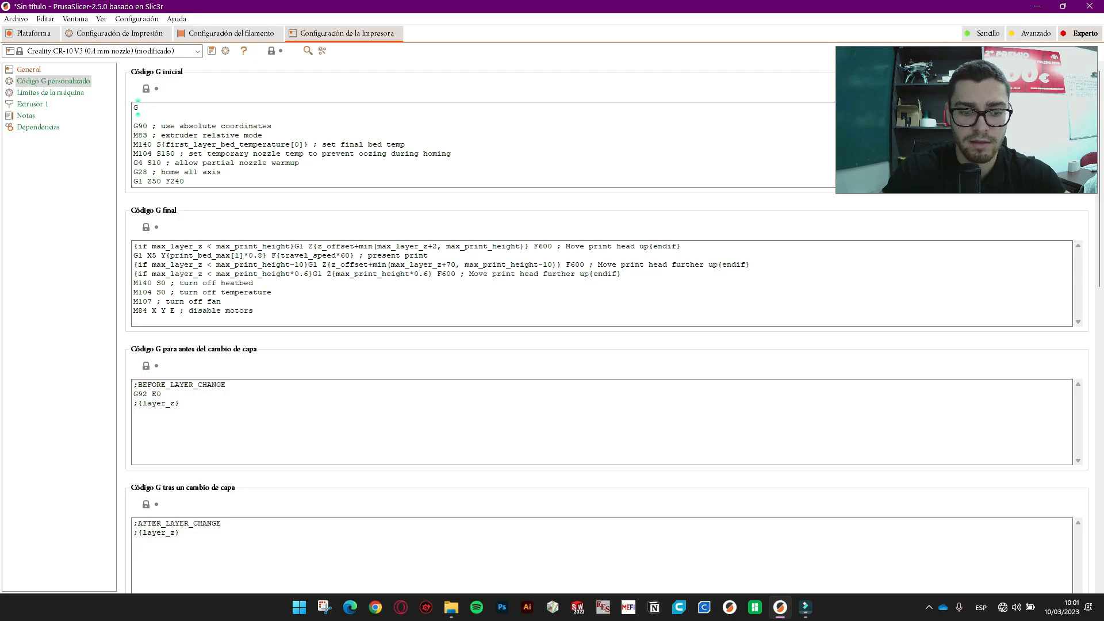
{"action": "type", "text": "29"}
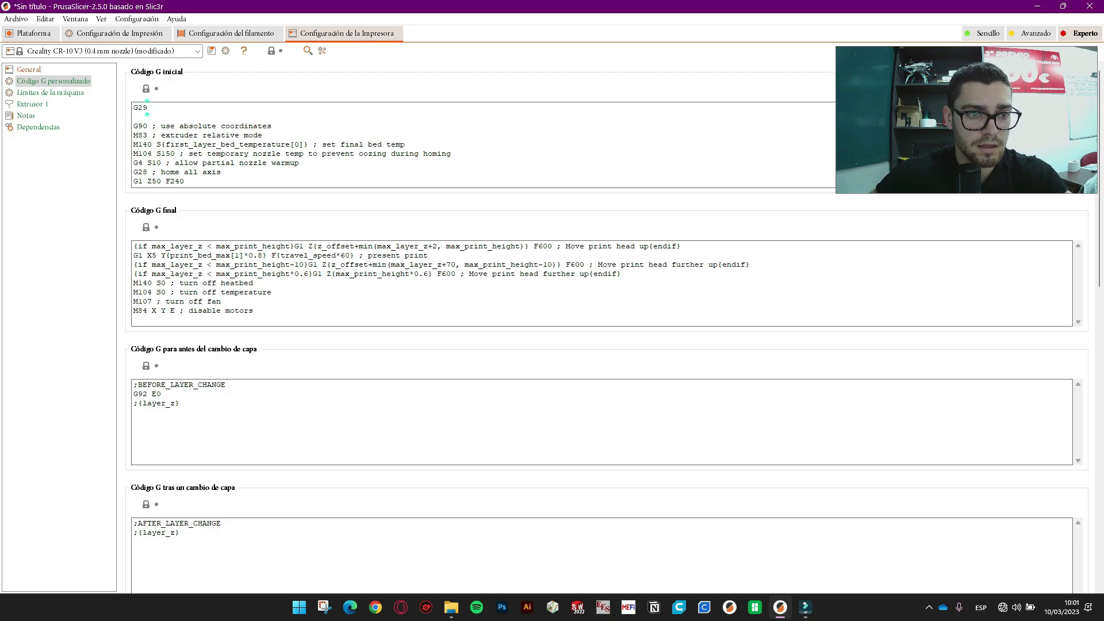
{"action": "left_click_drag", "start_coordinate": [321, 310], "coordinate": [134, 246]}
{"action": "left_click", "coordinate": [348, 316]}
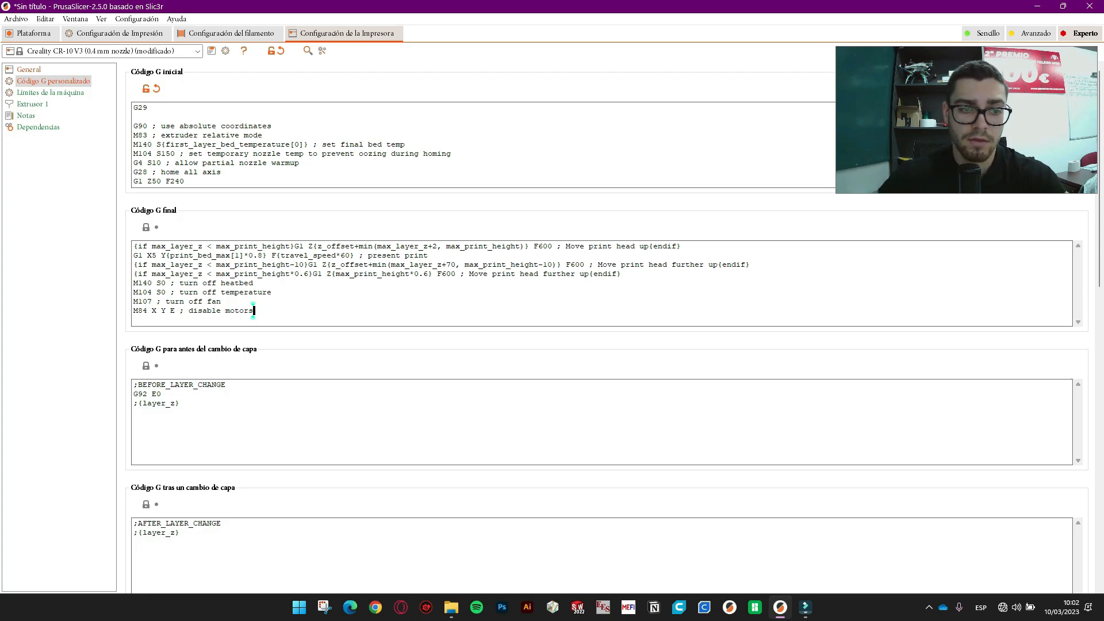
{"action": "left_click", "coordinate": [60, 95]}
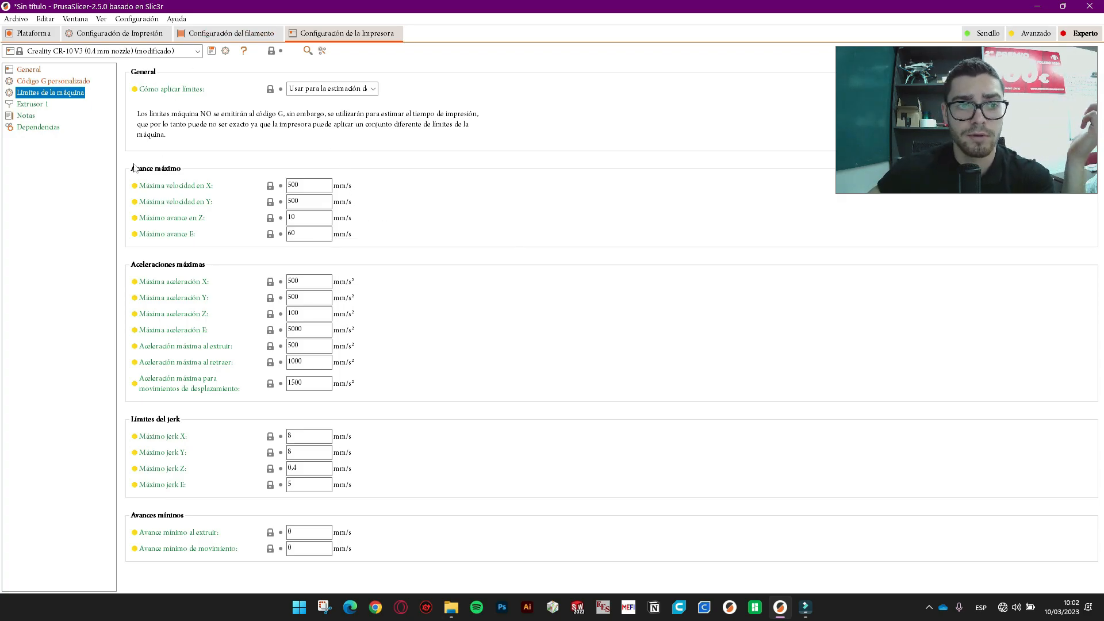
- Compare Extruder 1 retraction settings with the filament's retraction overrides, ending on Extruder 1
{"action": "left_click", "coordinate": [32, 104]}
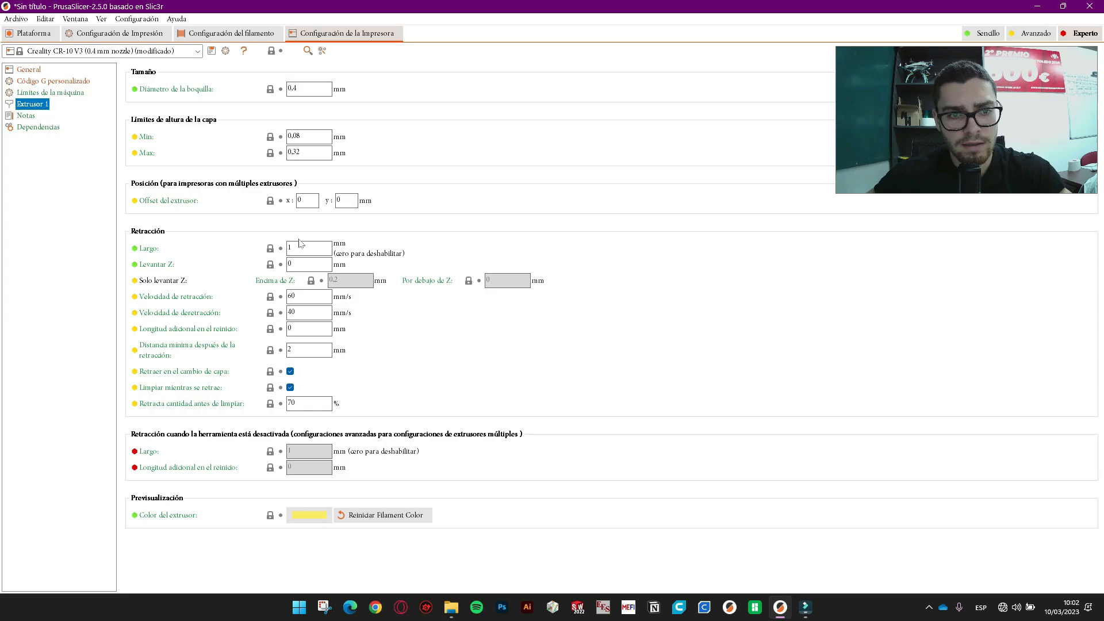
{"action": "left_click", "coordinate": [220, 32]}
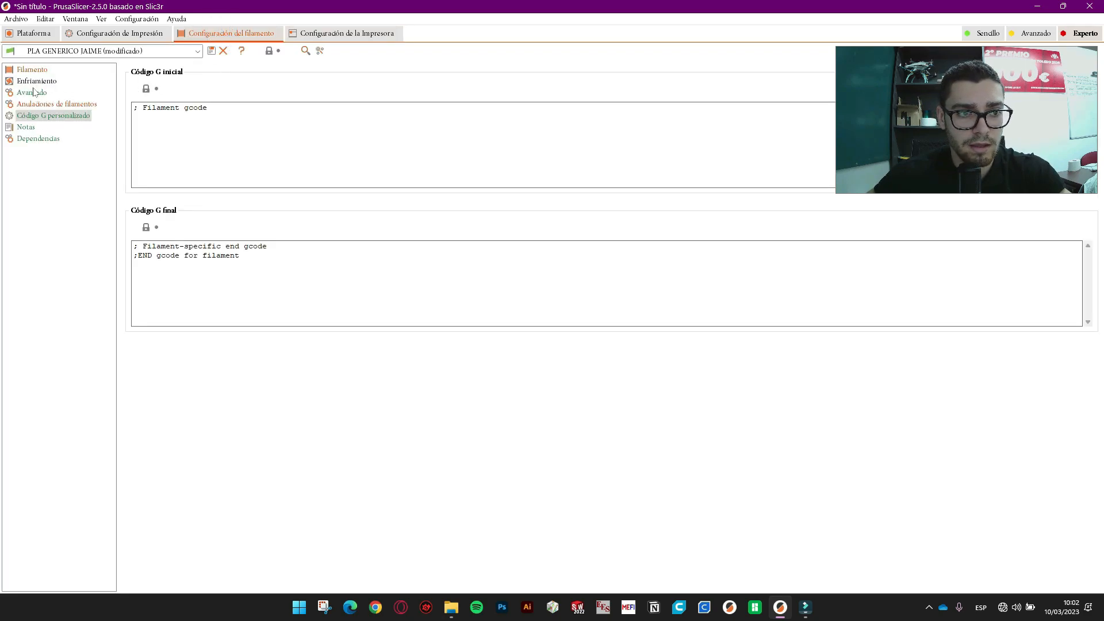
{"action": "left_click", "coordinate": [46, 105]}
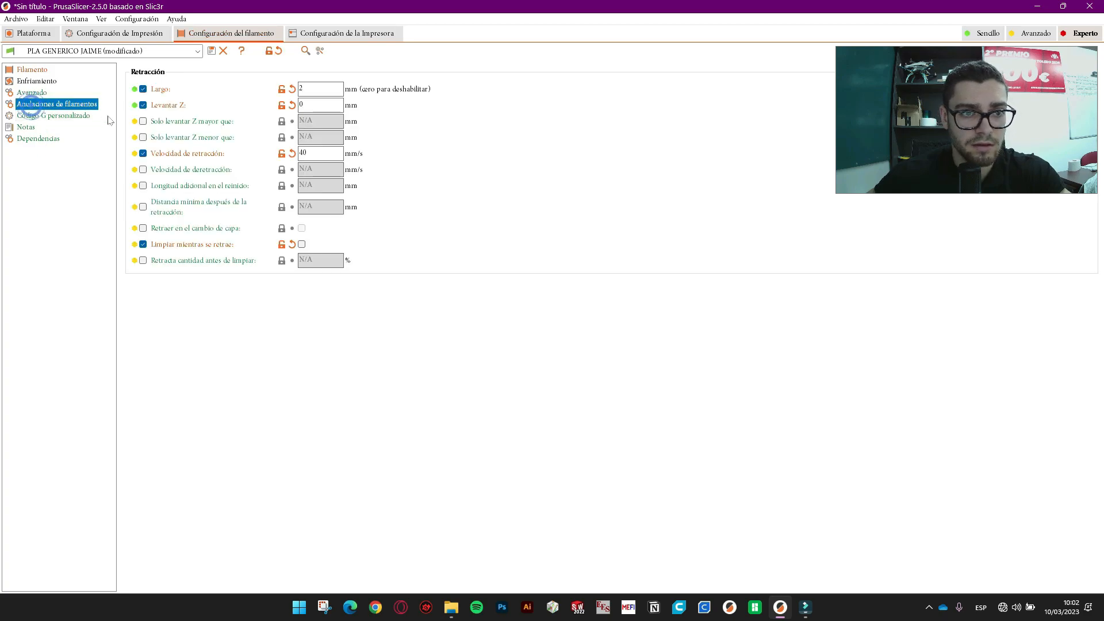
{"action": "left_click", "coordinate": [344, 32]}
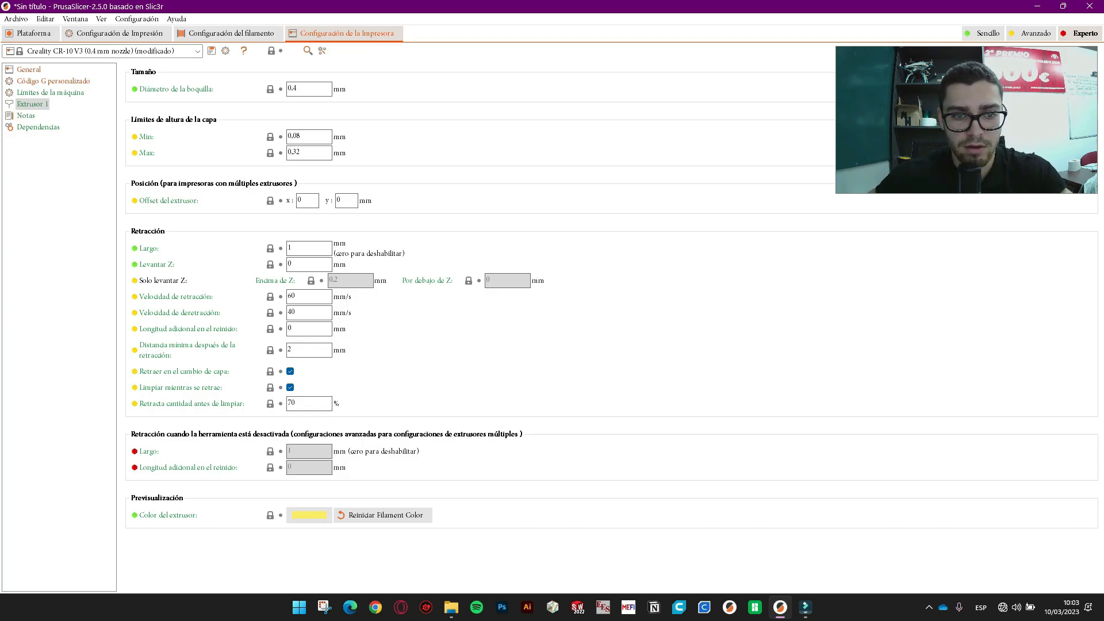
{"action": "mouse_move", "coordinate": [311, 403]}
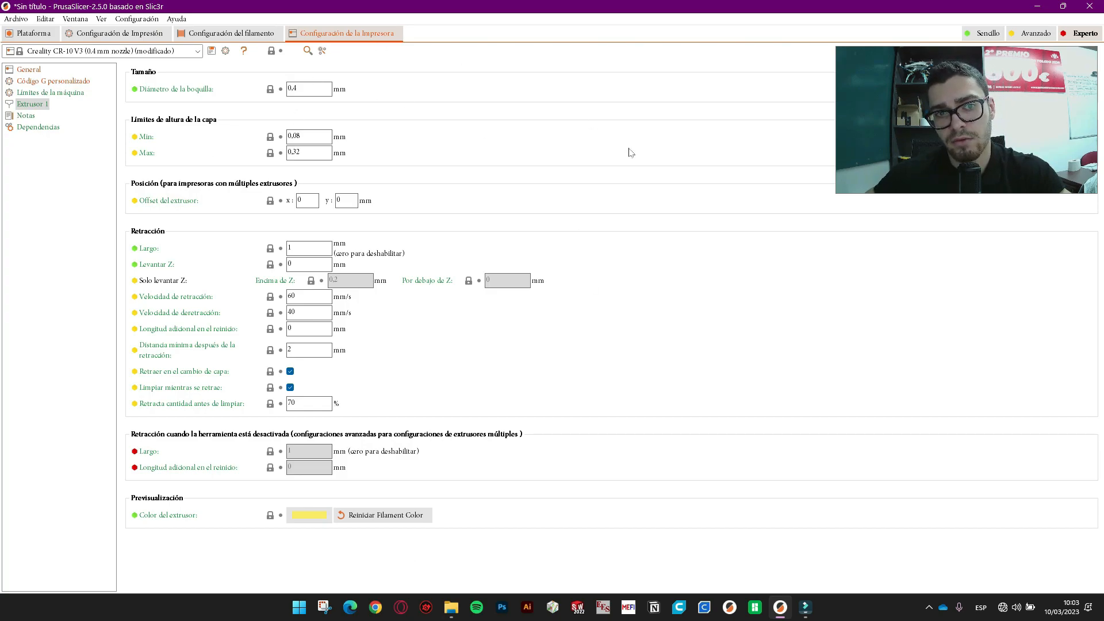
- Return to the plater and open the seam-painted T-shaped part in the 3D editor
{"action": "left_click", "coordinate": [34, 33]}
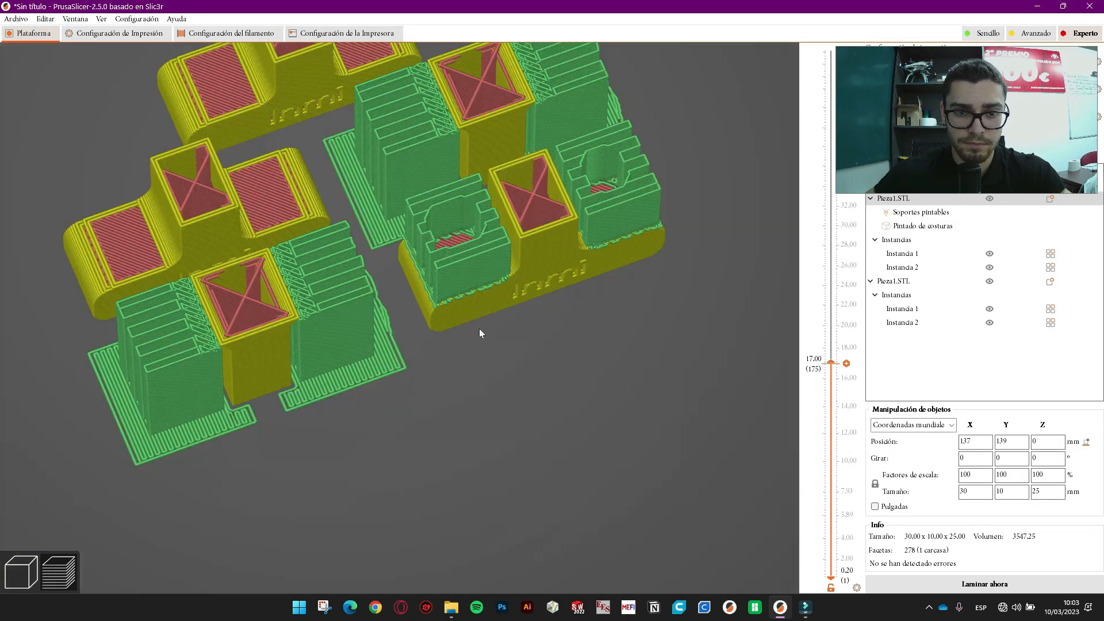
{"action": "scroll", "coordinate": [482, 334], "scroll_direction": "down", "scroll_amount": 1}
{"action": "middle_click_drag", "start_coordinate": [529, 365], "coordinate": [582, 537]}
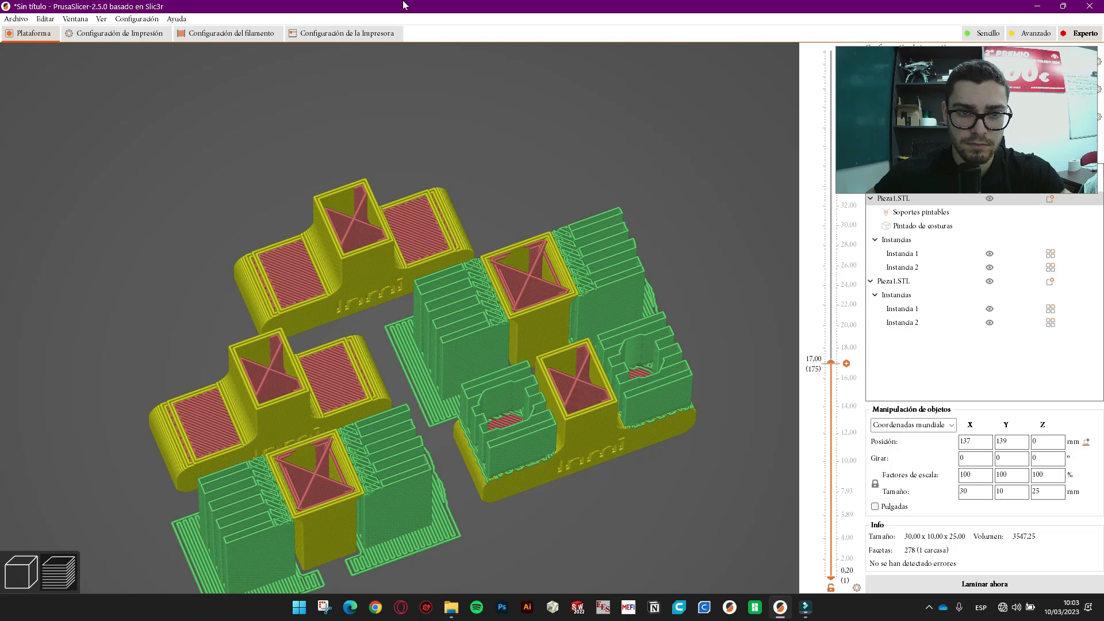
{"action": "left_click", "coordinate": [21, 573]}
{"action": "mouse_move", "coordinate": [499, 179]}
{"action": "left_mouse_down"}
{"action": "mouse_move", "coordinate": [557, 175]}
{"action": "mouse_move", "coordinate": [578, 60]}
{"action": "left_mouse_up"}
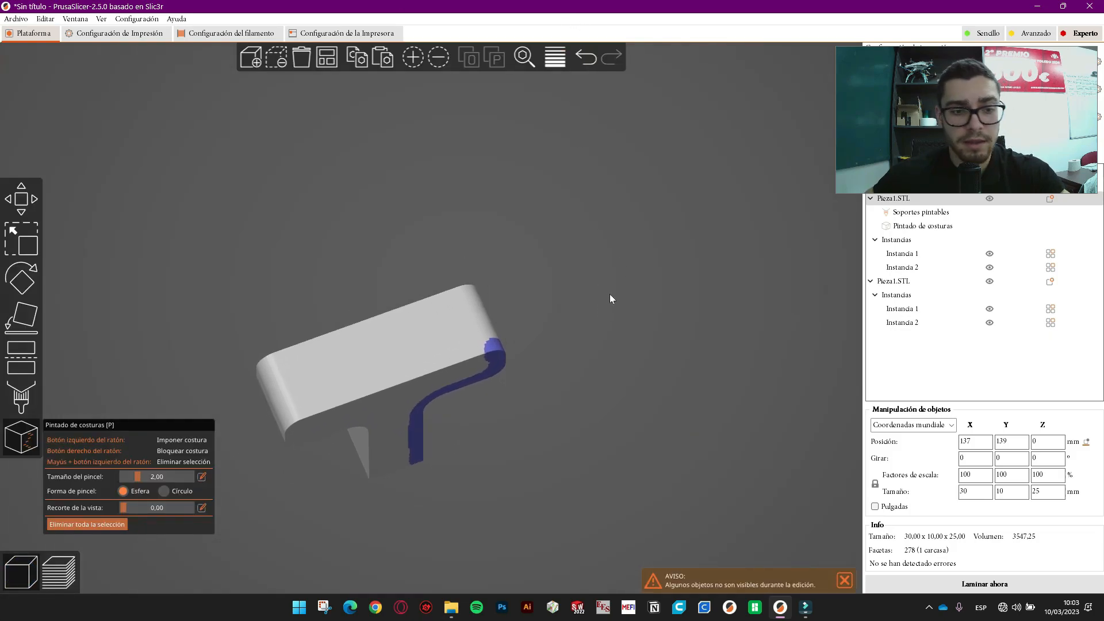
{"action": "left_click_drag", "start_coordinate": [627, 350], "coordinate": [624, 319]}
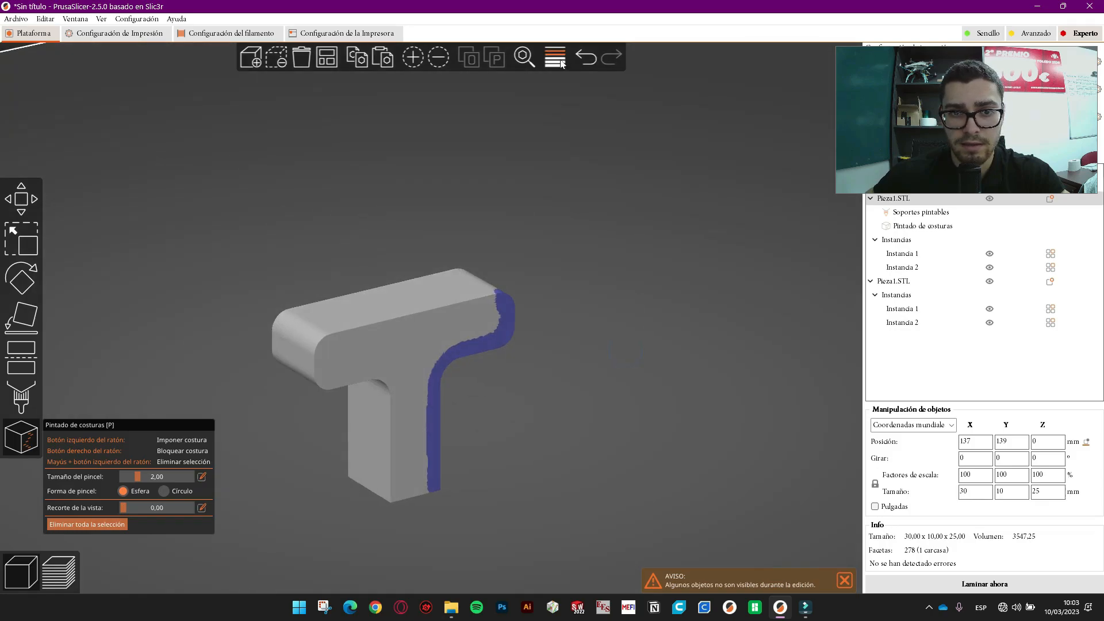
- Apply smoothed adaptive variable layer height at quality/speed 0.89 and inspect the part
{"action": "left_click", "coordinate": [555, 57]}
{"action": "left_click_drag", "start_coordinate": [955, 103], "coordinate": [123, 104]}
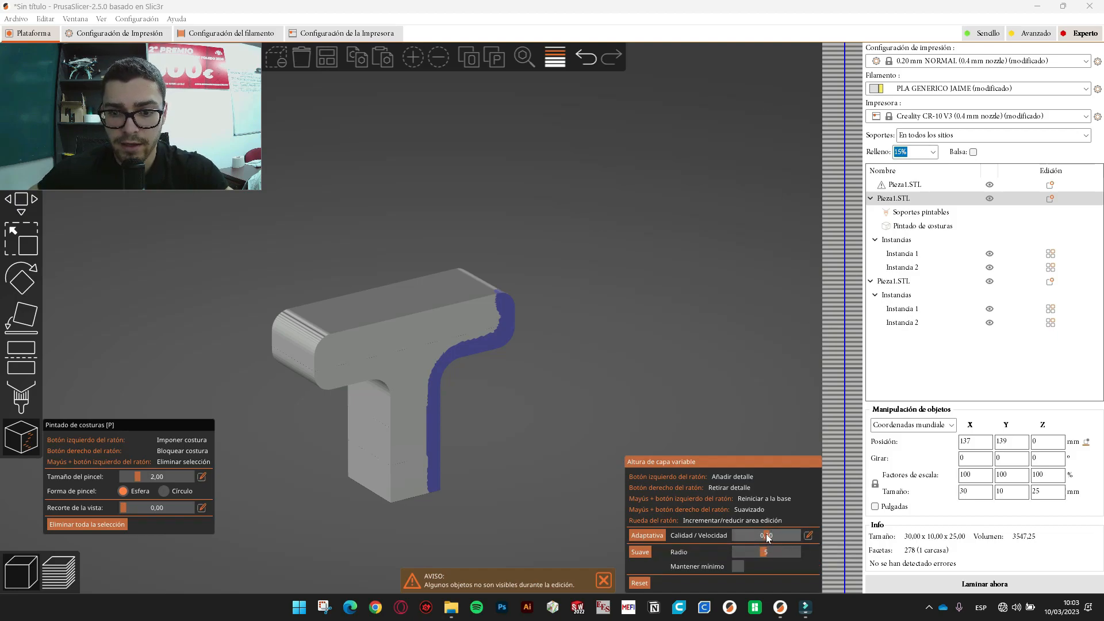
{"action": "left_click_drag", "start_coordinate": [766, 536], "coordinate": [791, 536]}
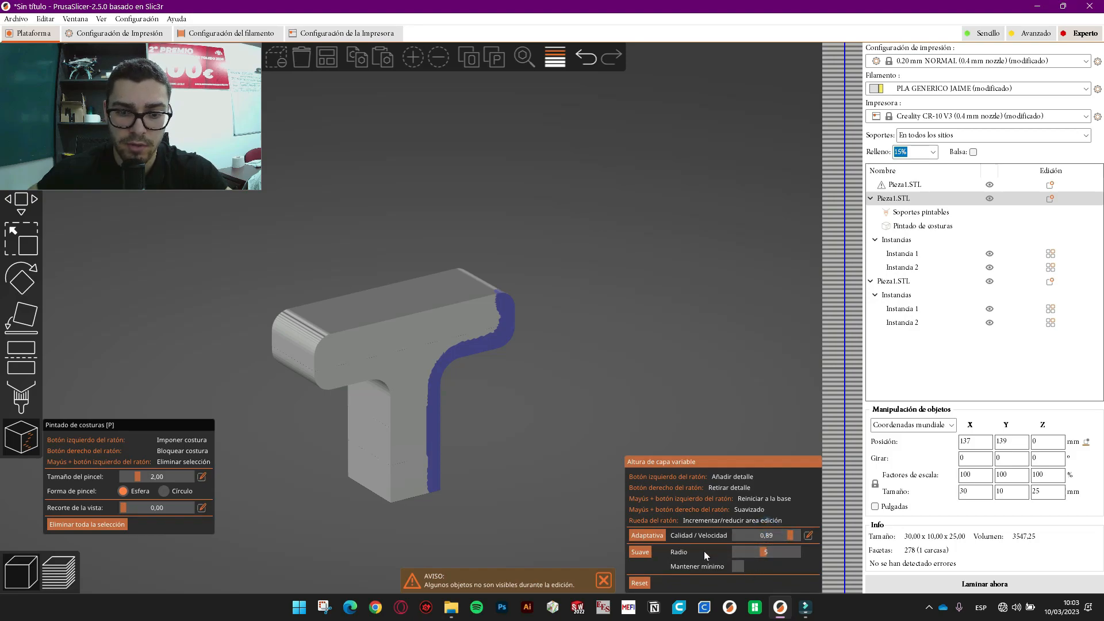
{"action": "left_click", "coordinate": [640, 553]}
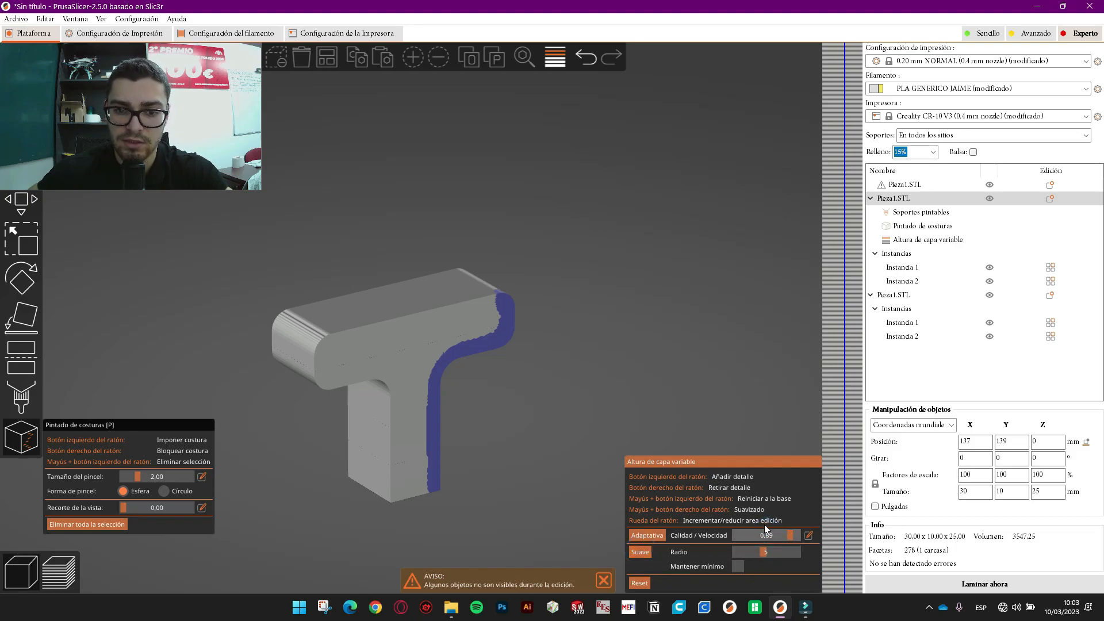
{"action": "left_click", "coordinate": [648, 536]}
{"action": "scroll", "coordinate": [496, 407], "scroll_direction": "up", "scroll_amount": 10}
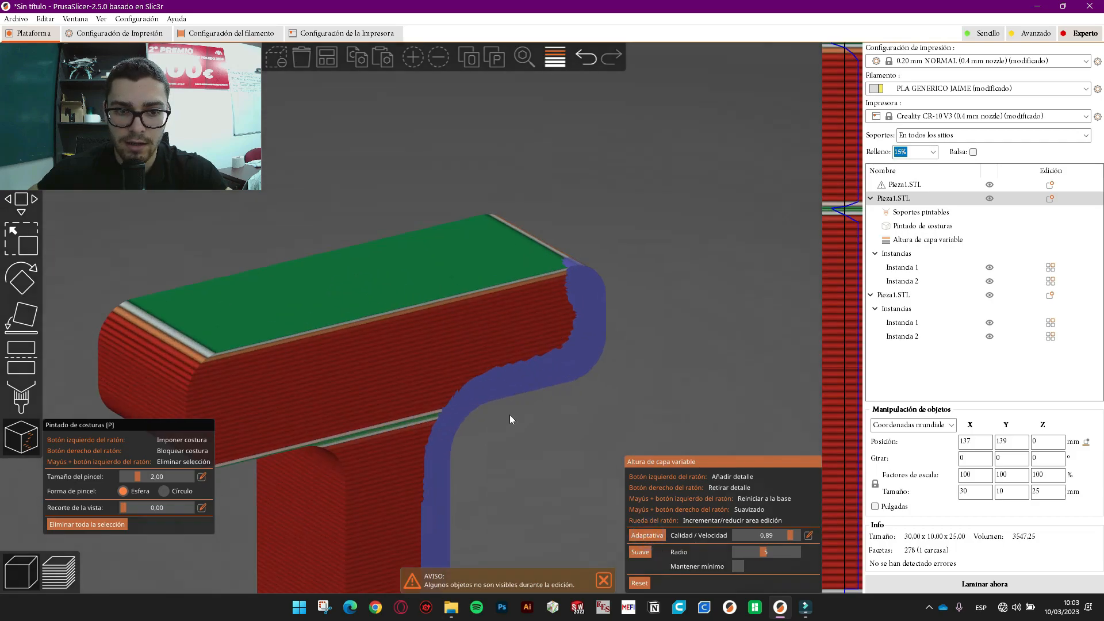
{"action": "key", "text": "0"}
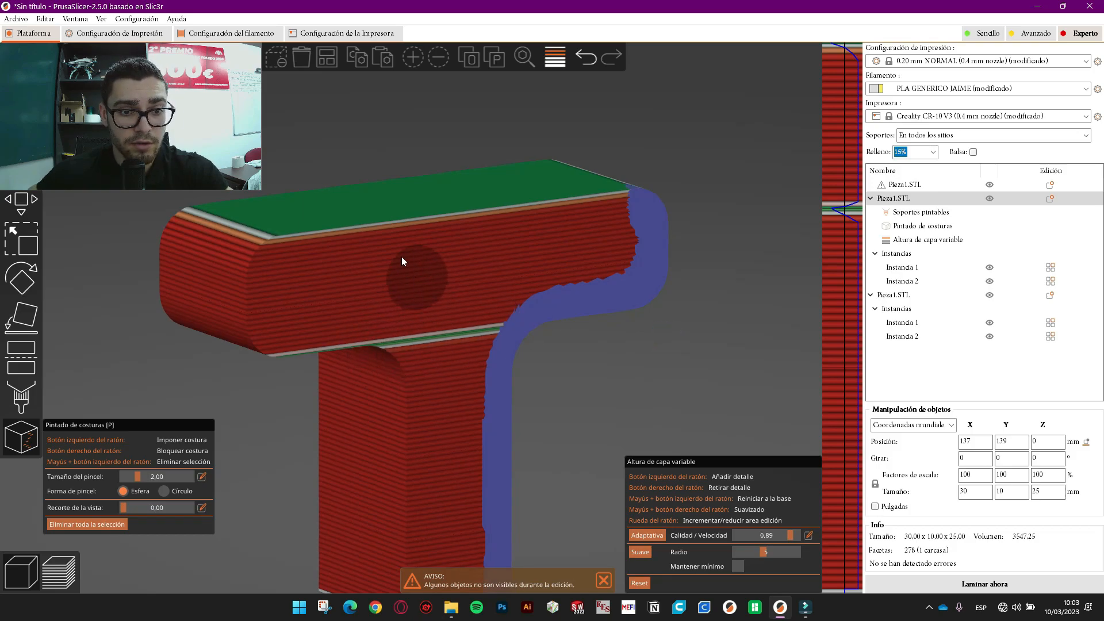
{"action": "scroll", "coordinate": [309, 292], "scroll_direction": "up", "scroll_amount": 4}
{"action": "scroll", "coordinate": [399, 174], "scroll_direction": "down", "scroll_amount": 1}
{"action": "left_click_drag", "start_coordinate": [705, 399], "coordinate": [686, 357]}
{"action": "scroll", "coordinate": [685, 356], "scroll_direction": "down", "scroll_amount": 6}
{"action": "left_click_drag", "start_coordinate": [555, 378], "coordinate": [522, 377]}
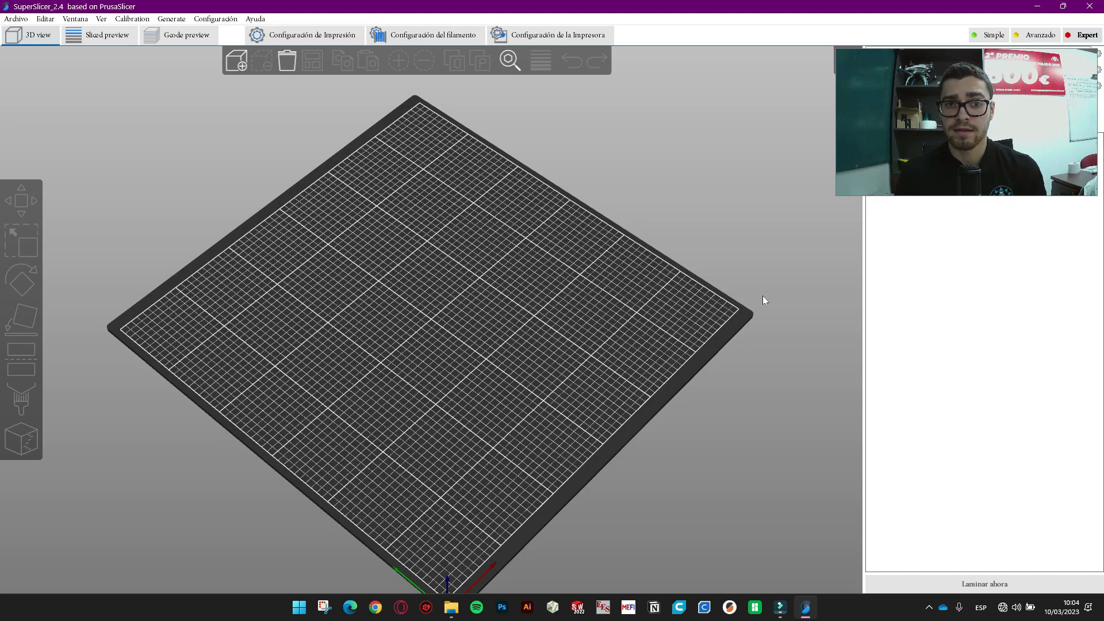
- Switch SuperSlicer to the advanced settings level and show the Calibration menu
{"action": "left_click_drag", "start_coordinate": [980, 167], "coordinate": [959, 59]}
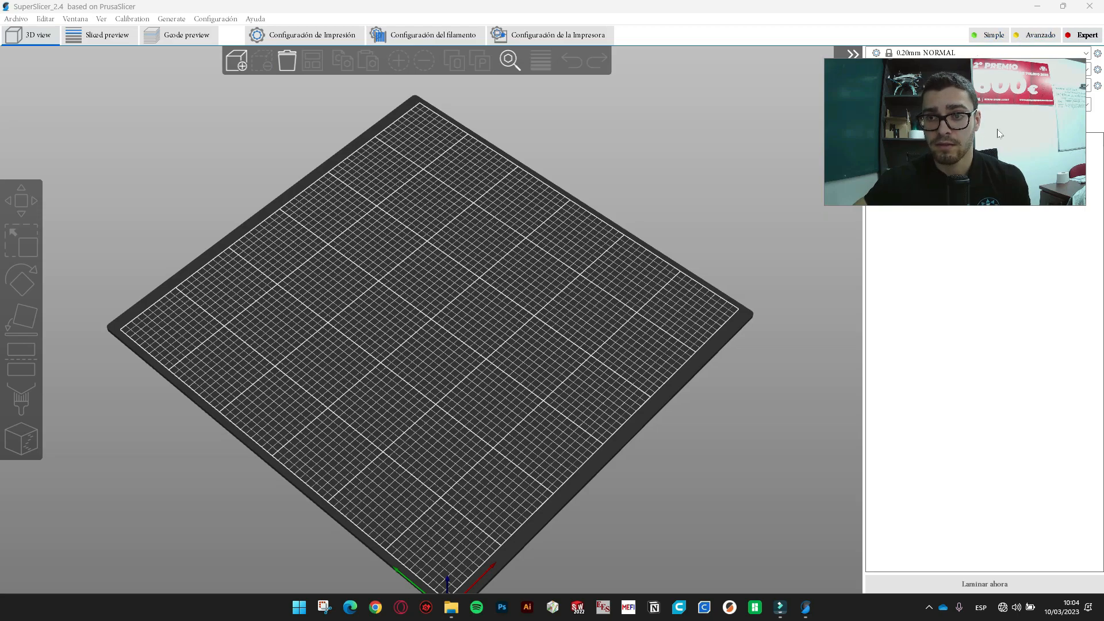
{"action": "left_click", "coordinate": [1054, 38]}
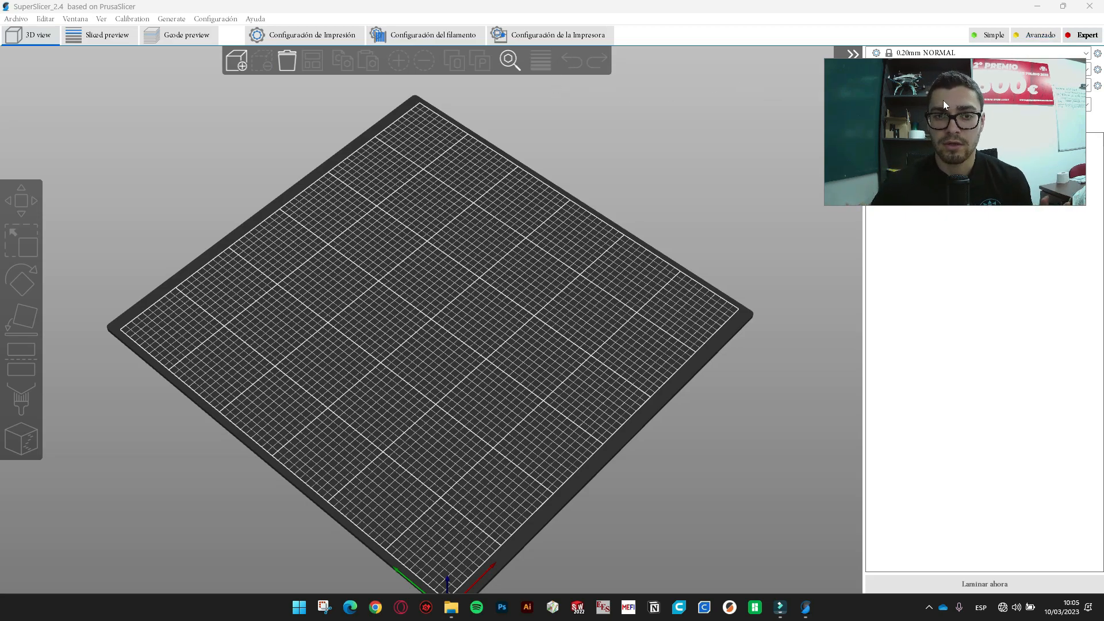
{"action": "left_click", "coordinate": [133, 19]}
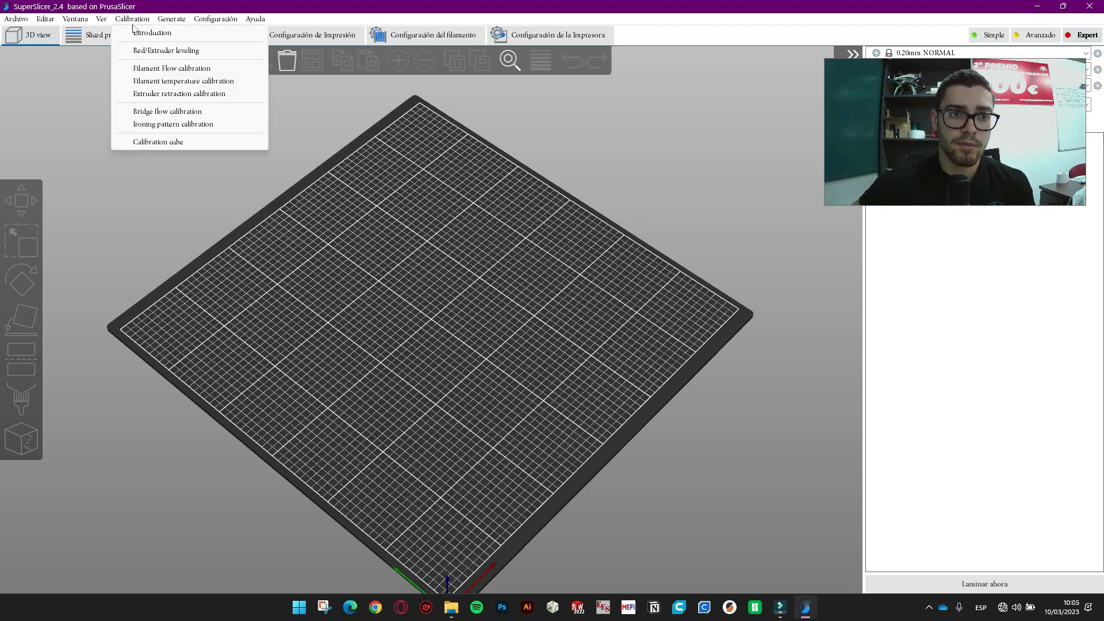
- Generate the filament flow test with 10% intervals around the current value
{"action": "left_click", "coordinate": [151, 69]}
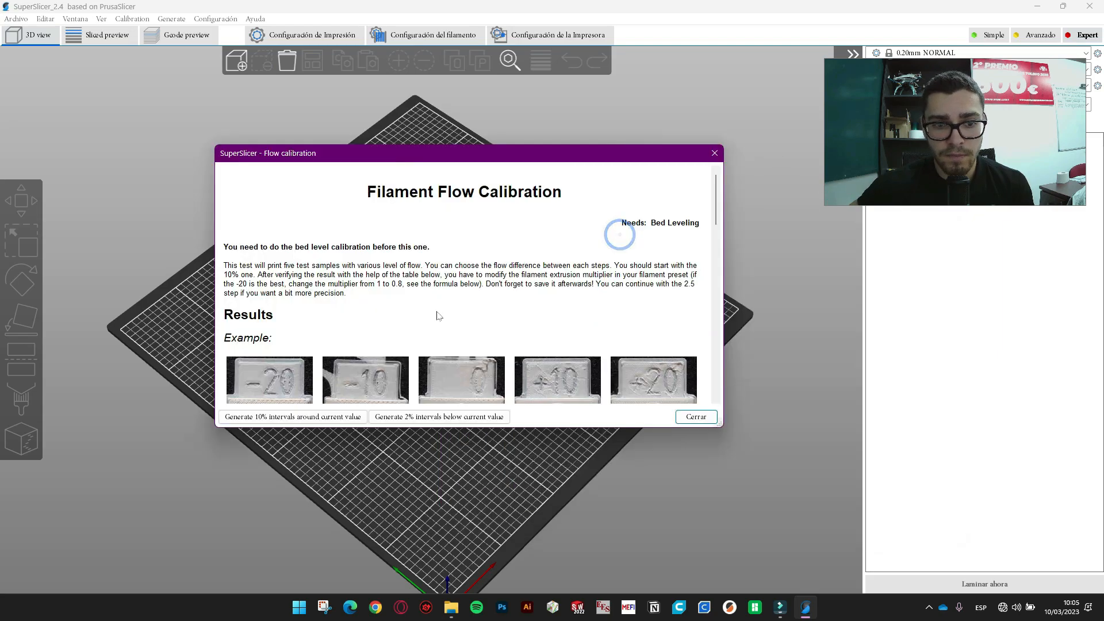
{"action": "scroll", "coordinate": [437, 312], "scroll_direction": "down", "scroll_amount": 3}
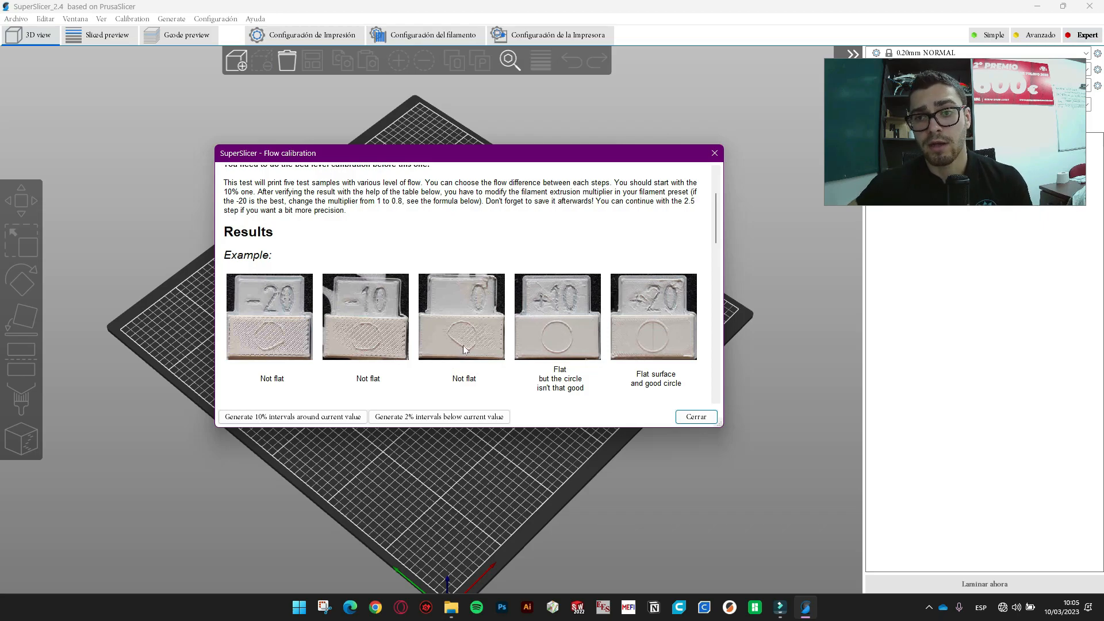
{"action": "scroll", "coordinate": [605, 339], "scroll_direction": "down", "scroll_amount": 1}
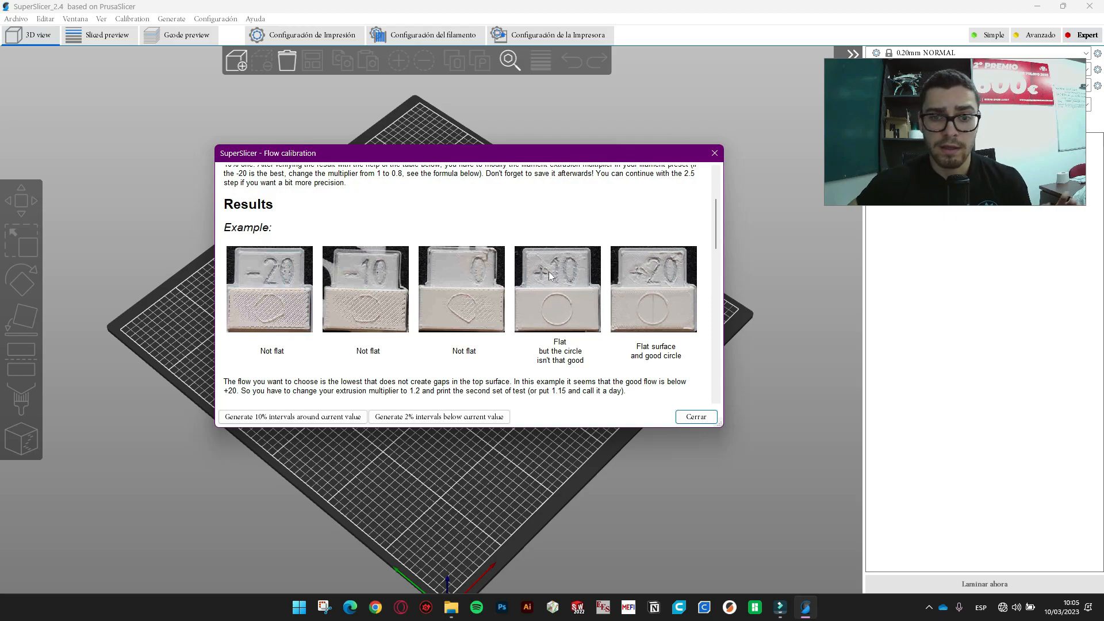
{"action": "scroll", "coordinate": [548, 280], "scroll_direction": "down", "scroll_amount": 8}
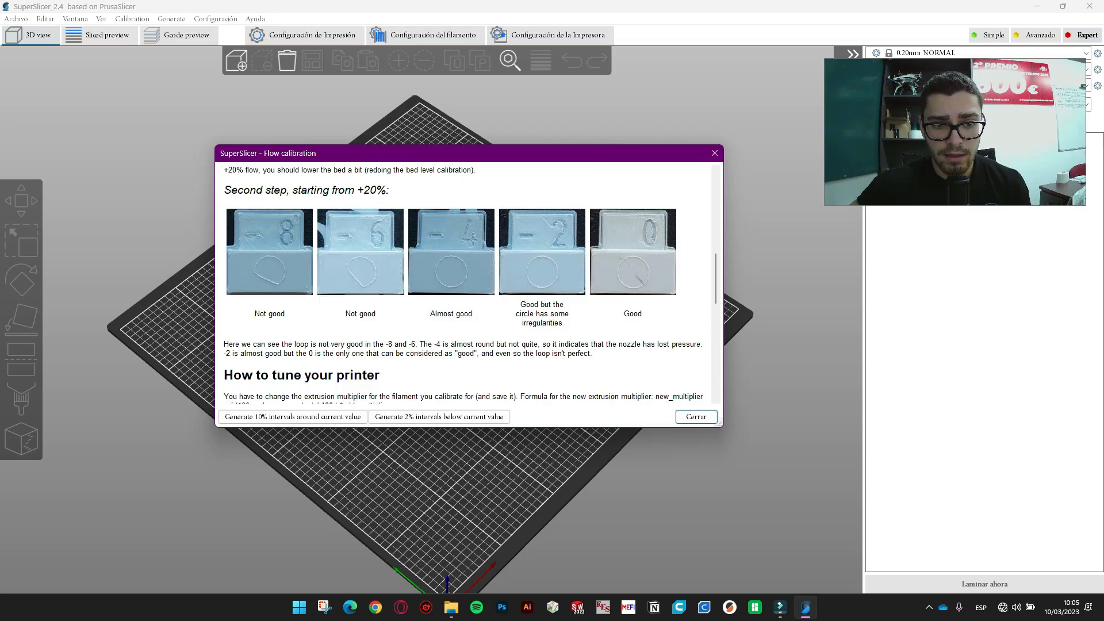
{"action": "scroll", "coordinate": [480, 316], "scroll_direction": "down", "scroll_amount": 8}
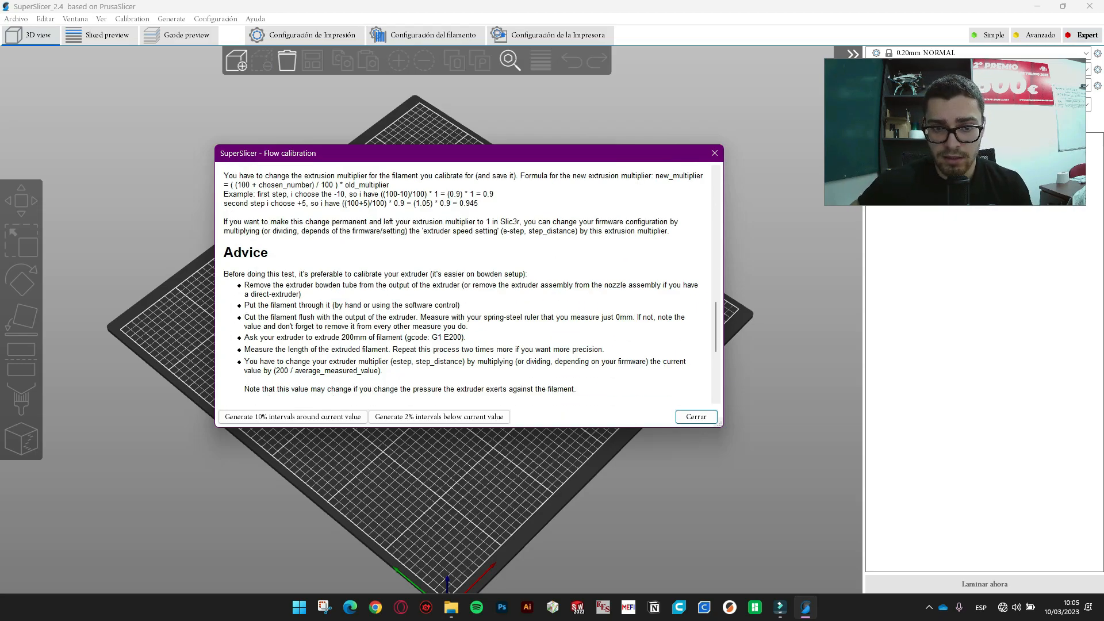
{"action": "scroll", "coordinate": [527, 314], "scroll_direction": "down", "scroll_amount": 7}
{"action": "left_click", "coordinate": [271, 414]}
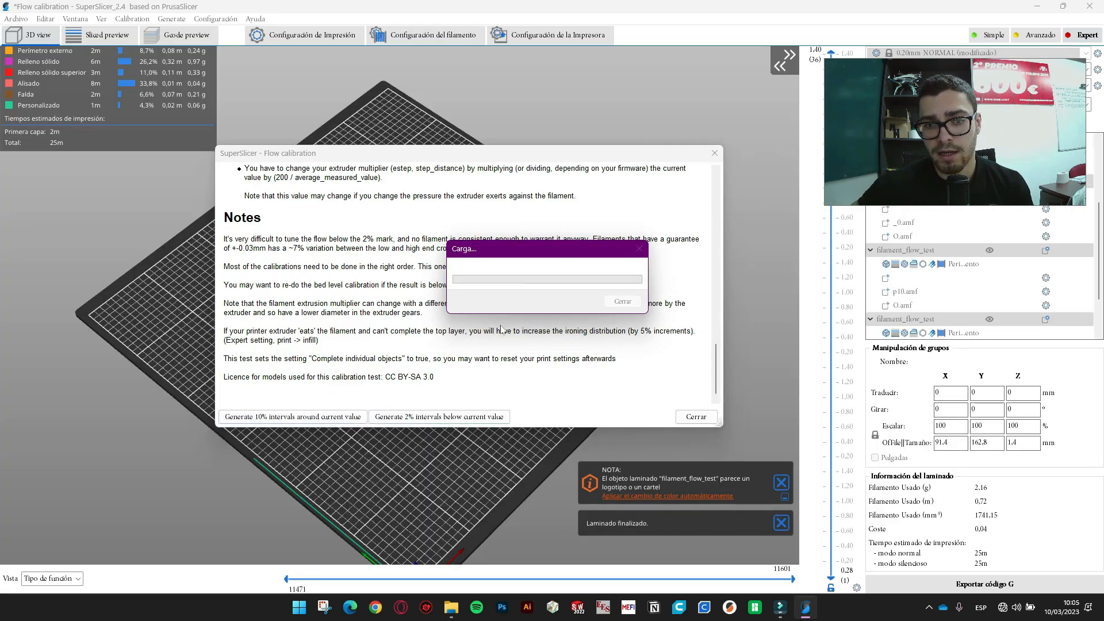
{"action": "left_click_drag", "start_coordinate": [561, 160], "coordinate": [527, 158]}
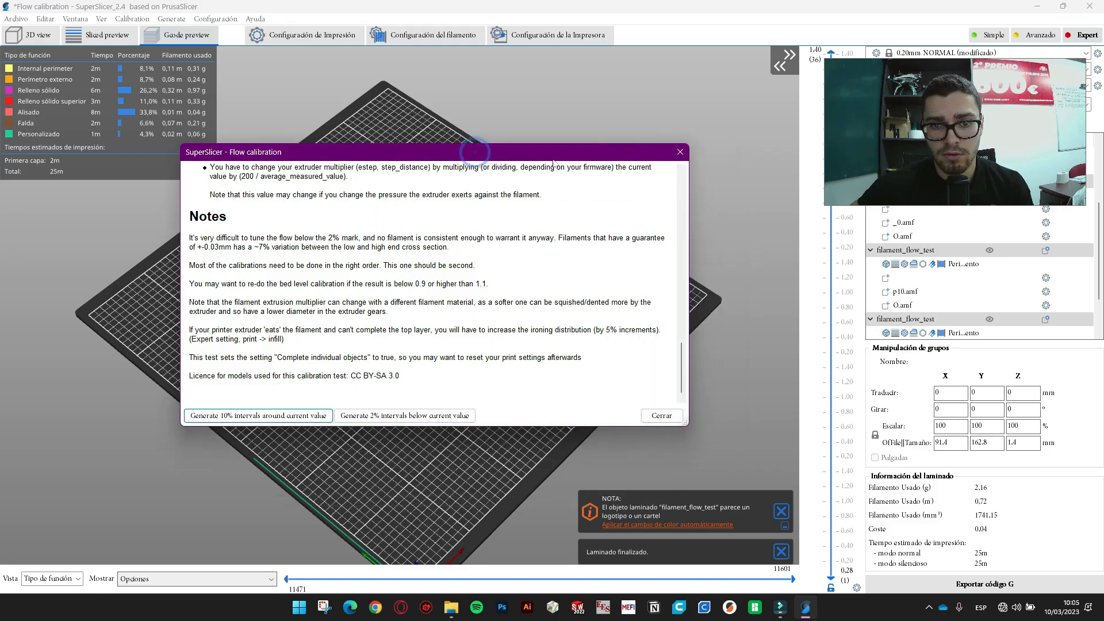
{"action": "left_click", "coordinate": [679, 152]}
- Check the print, filament and printer settings of the five-tile flow test
{"action": "left_click_drag", "start_coordinate": [667, 257], "coordinate": [517, 354]}
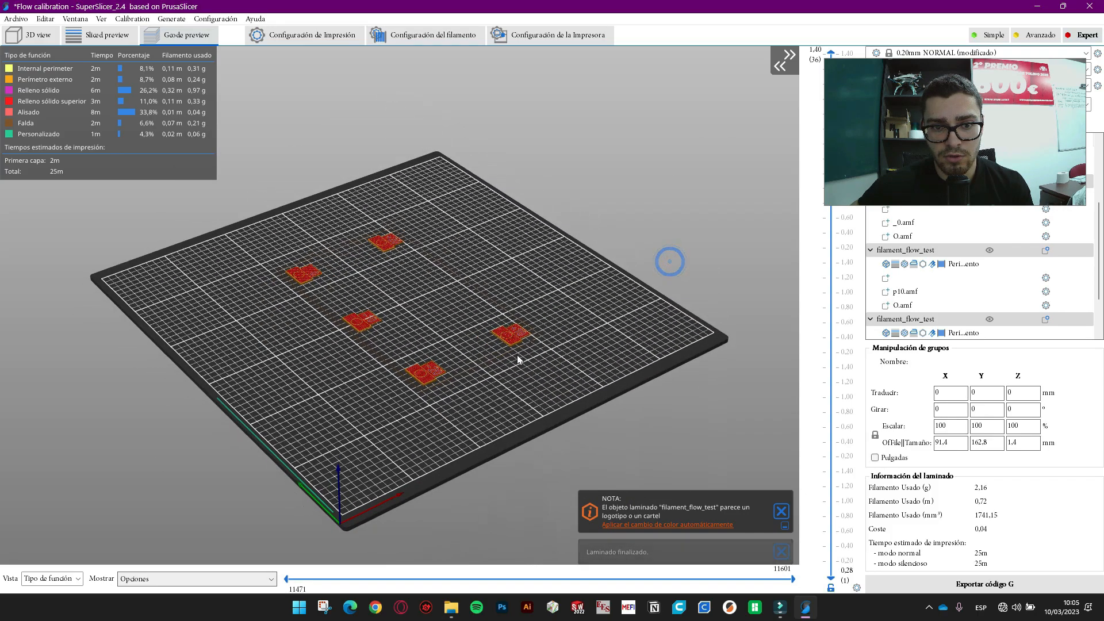
{"action": "scroll", "coordinate": [517, 352], "scroll_direction": "up", "scroll_amount": 5}
{"action": "scroll", "coordinate": [519, 348], "scroll_direction": "down", "scroll_amount": 1}
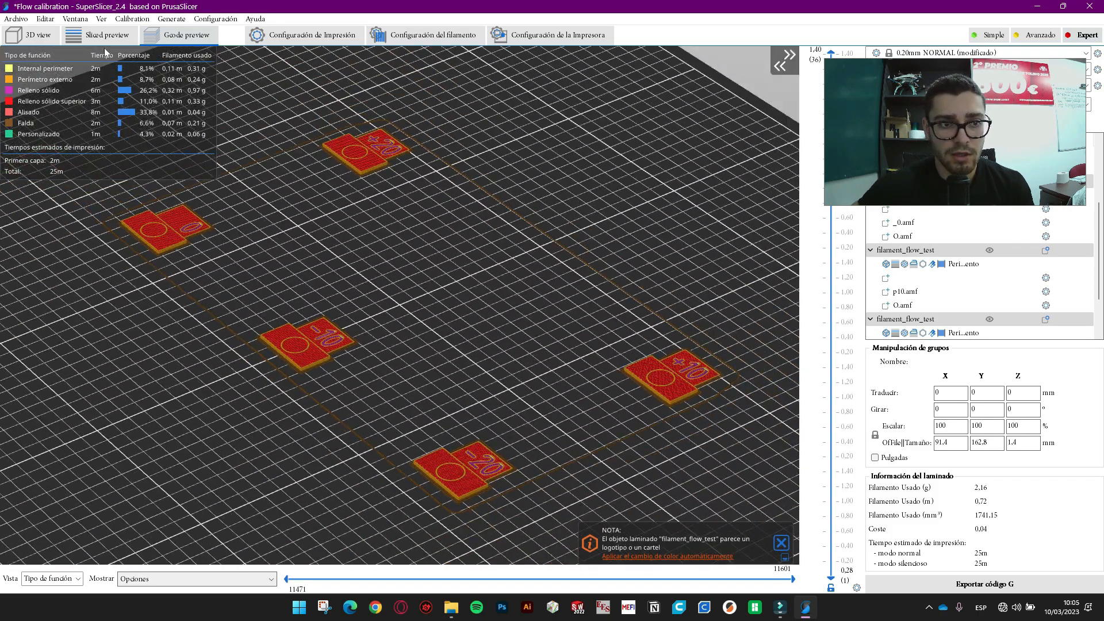
{"action": "left_click", "coordinate": [341, 37]}
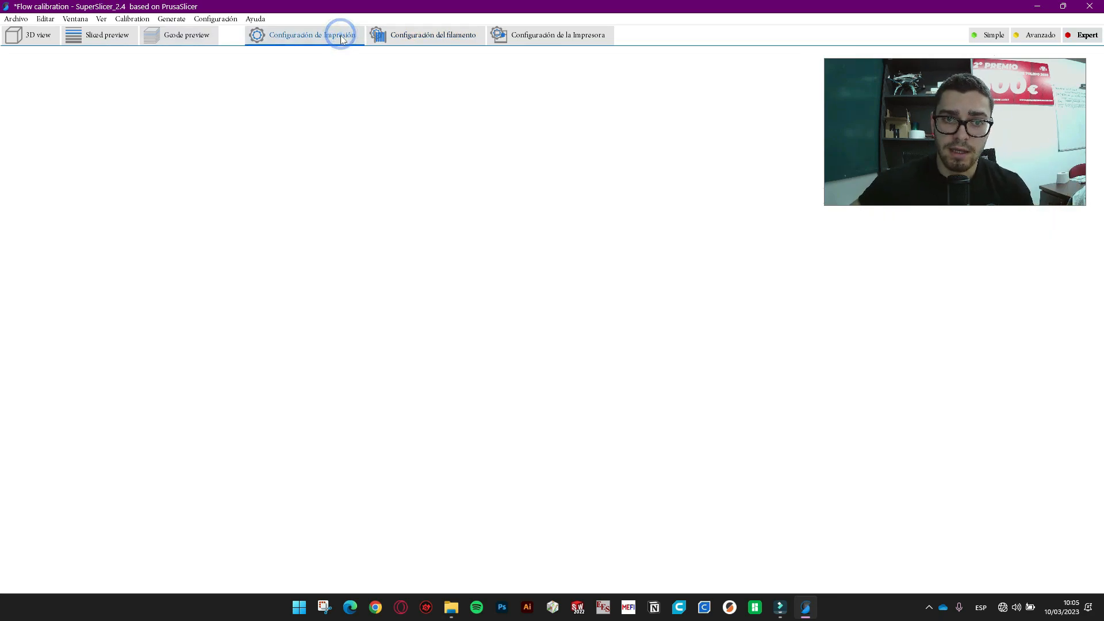
{"action": "left_click", "coordinate": [451, 37]}
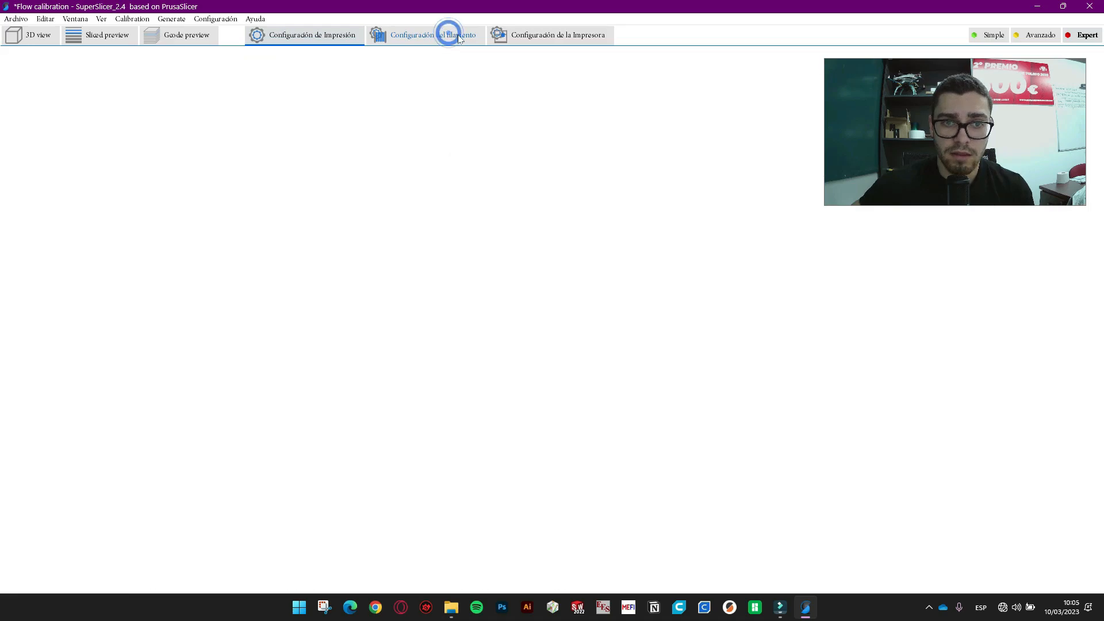
{"action": "left_click", "coordinate": [569, 37]}
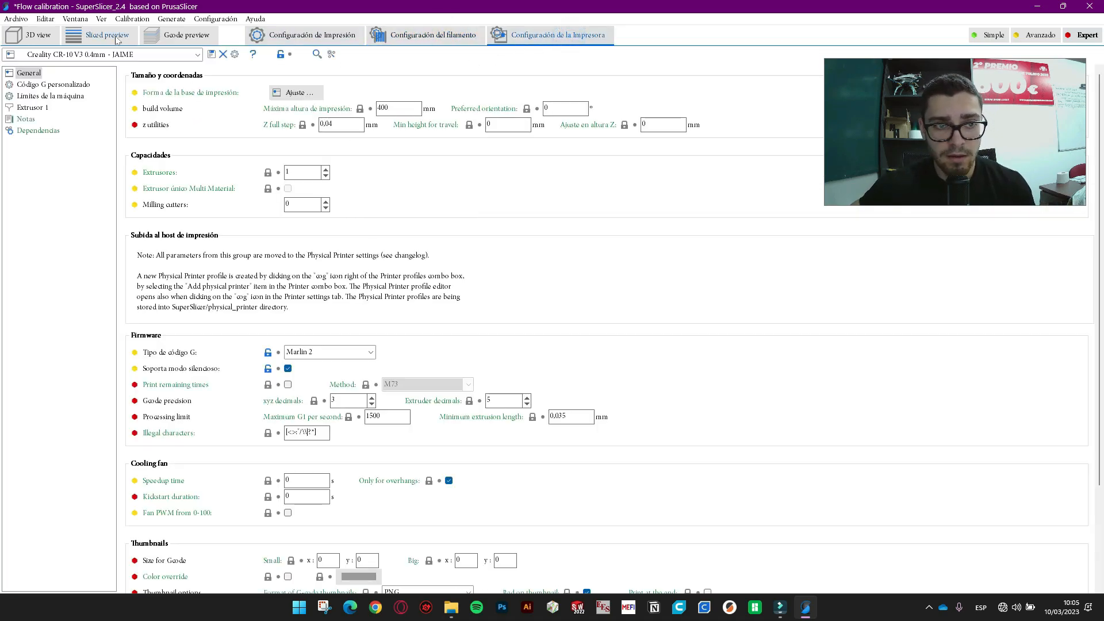
{"action": "left_click", "coordinate": [47, 36]}
- Delete the selected flow test tiles from the bed
{"action": "scroll", "coordinate": [542, 283], "scroll_direction": "down", "scroll_amount": 3}
{"action": "scroll", "coordinate": [518, 306], "scroll_direction": "up", "scroll_amount": 5}
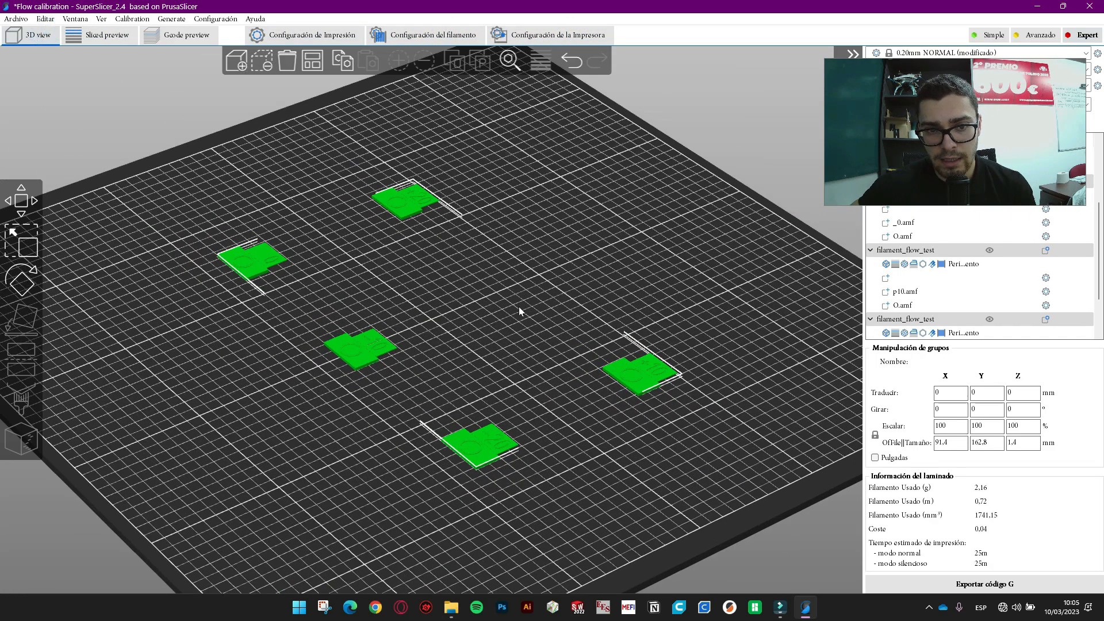
{"action": "scroll", "coordinate": [747, 245], "scroll_direction": "down", "scroll_amount": 5}
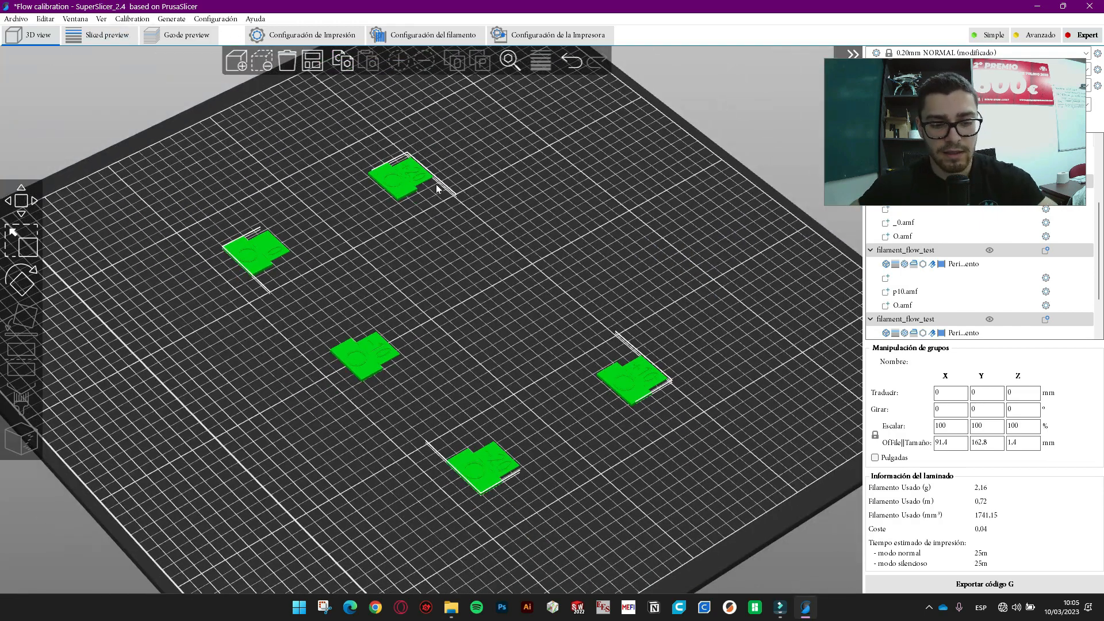
{"action": "key", "text": "Delete"}
{"action": "left_click", "coordinate": [176, 19]}
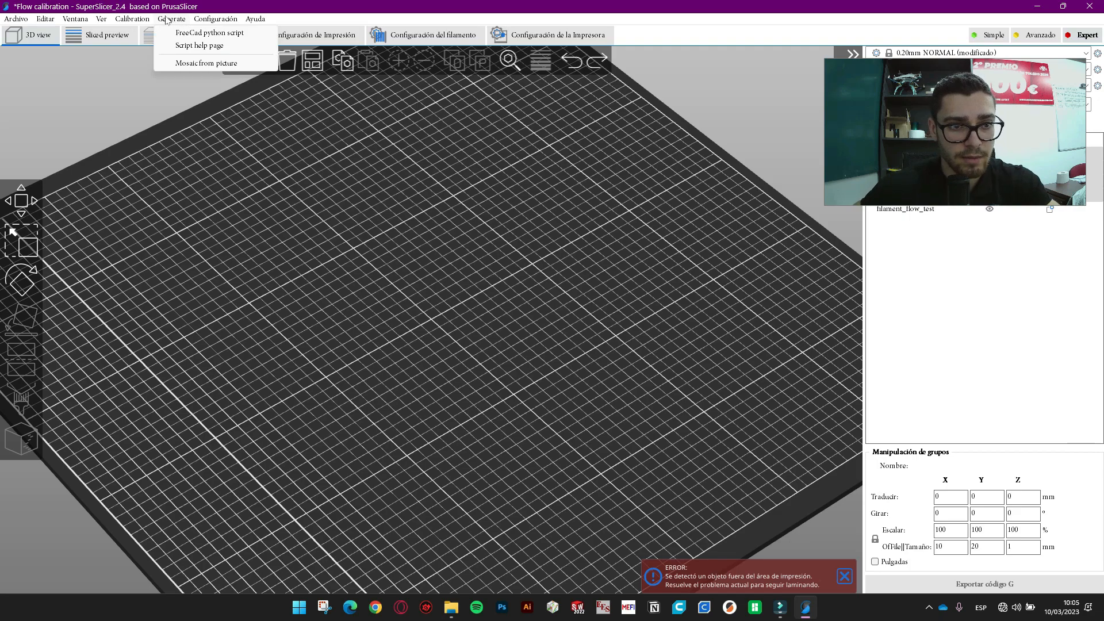
- Generate the filament temperature calibration tower from the Calibration menu
{"action": "mouse_move", "coordinate": [132, 21]}
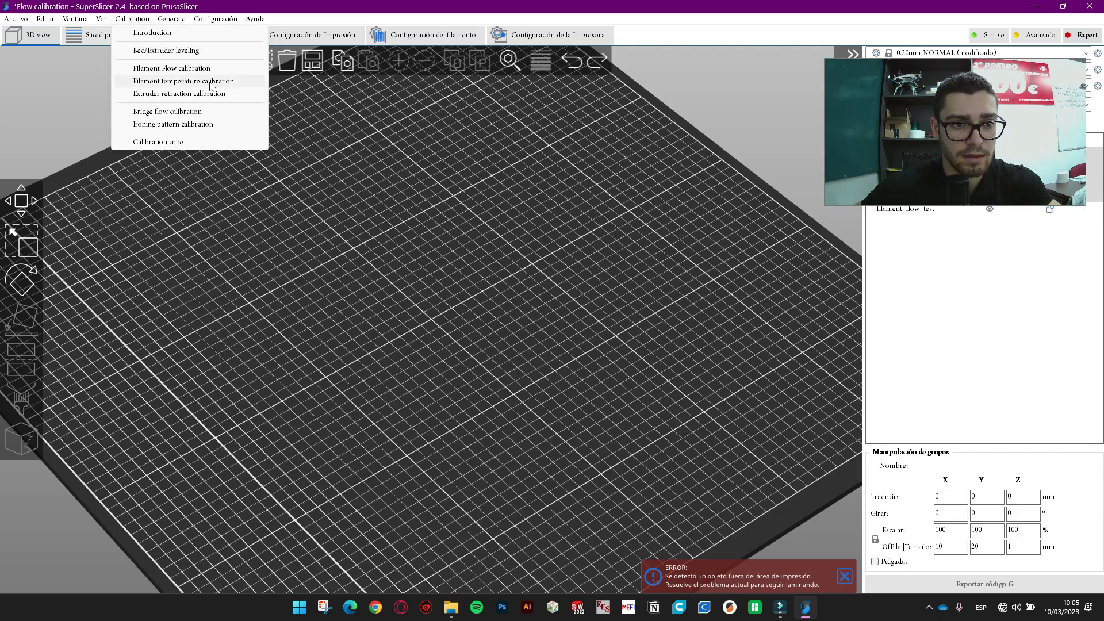
{"action": "left_click", "coordinate": [183, 81]}
{"action": "scroll", "coordinate": [655, 355], "scroll_direction": "down", "scroll_amount": 5}
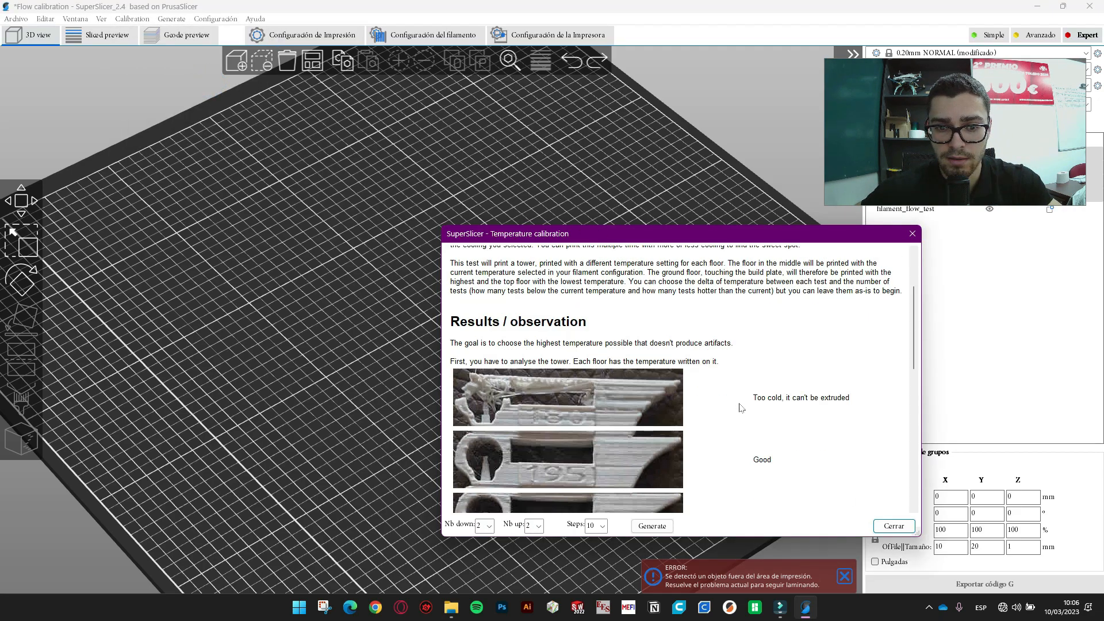
{"action": "scroll", "coordinate": [626, 345], "scroll_direction": "down", "scroll_amount": 10}
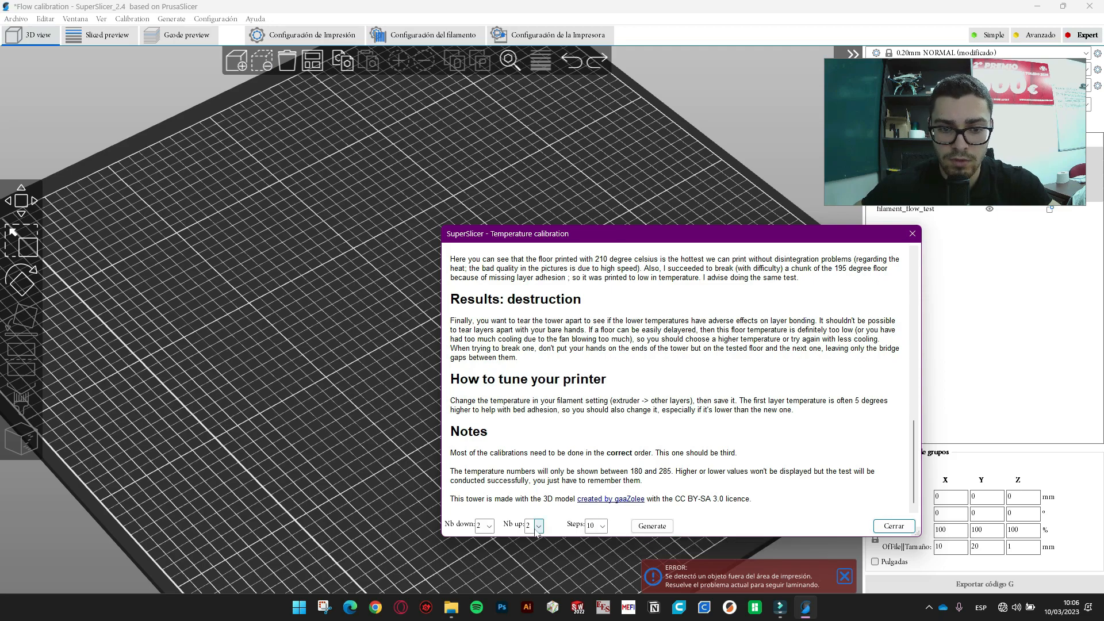
{"action": "left_click", "coordinate": [653, 526]}
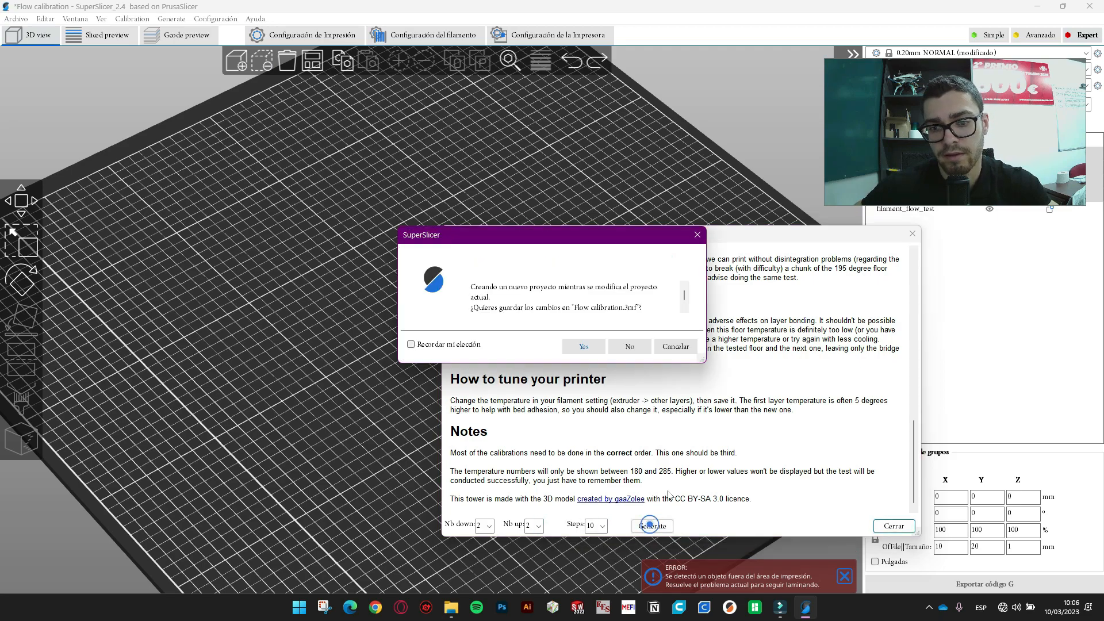
- Save the flow test project, discard the modified preset settings, and view the 190–220 °C tower
{"action": "left_click", "coordinate": [593, 350]}
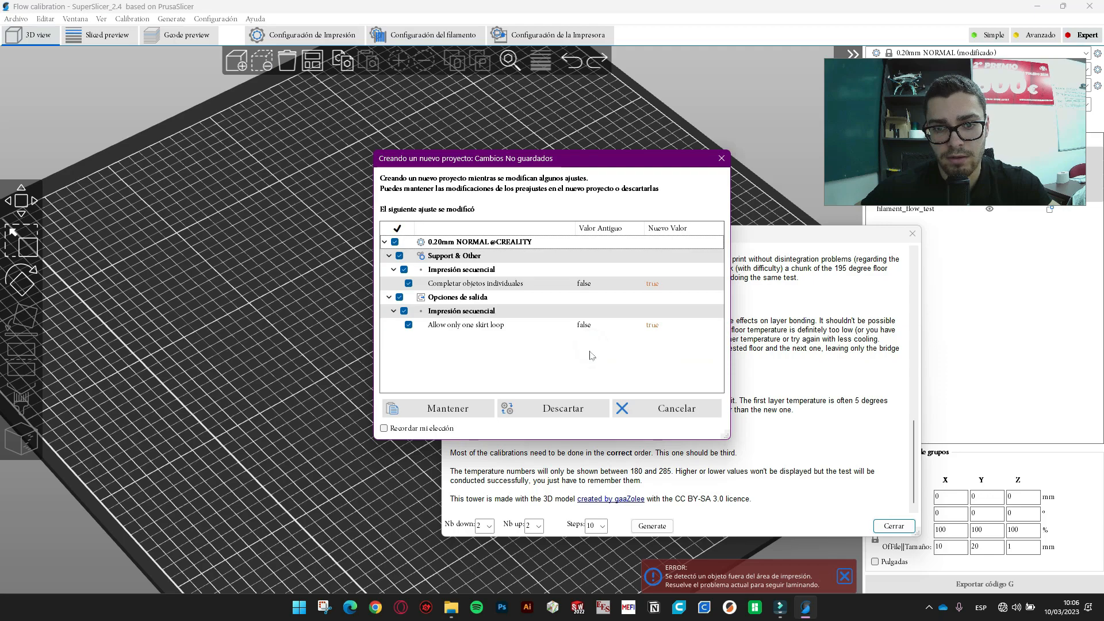
{"action": "left_click", "coordinate": [570, 408]}
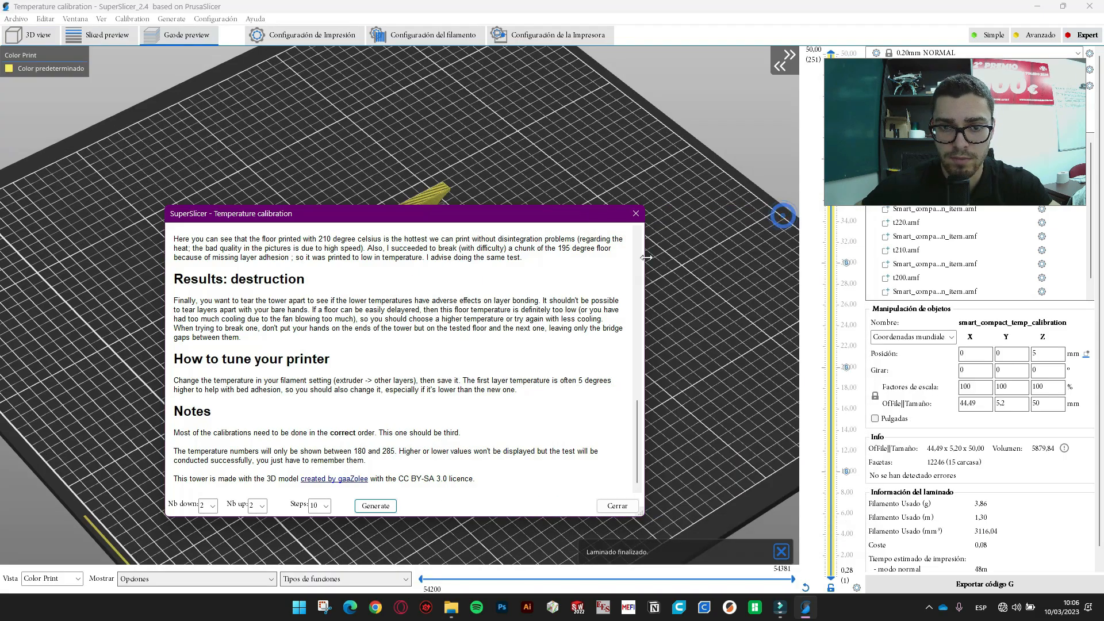
{"action": "left_click", "coordinate": [639, 218]}
{"action": "scroll", "coordinate": [439, 268], "scroll_direction": "up", "scroll_amount": 5}
{"action": "left_click_drag", "start_coordinate": [612, 292], "coordinate": [591, 303]}
{"action": "left_click", "coordinate": [131, 18]}
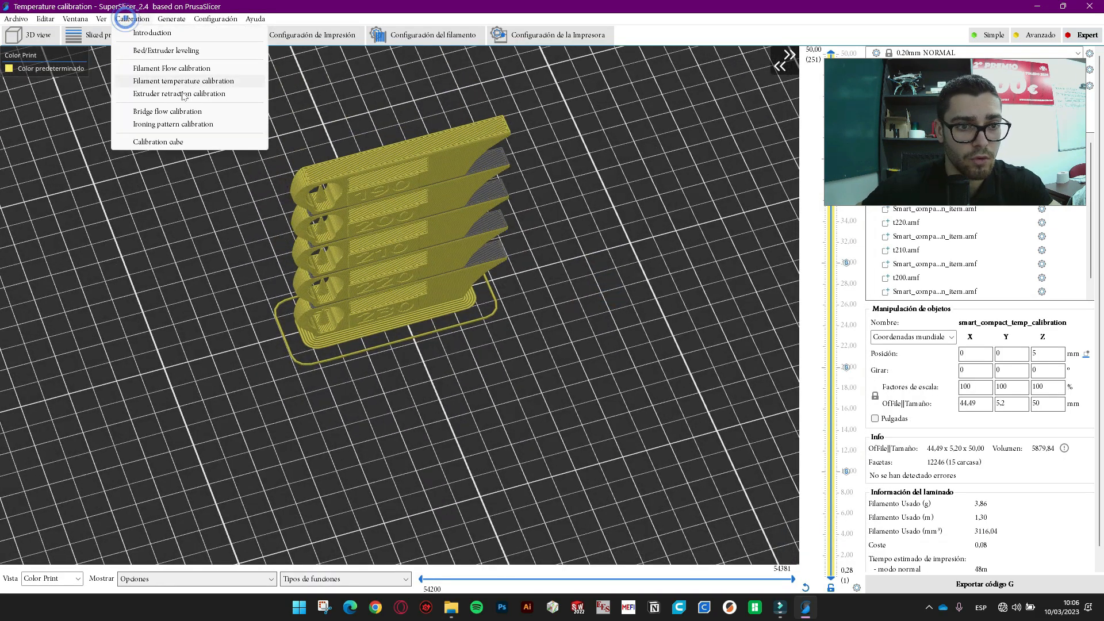
{"action": "left_click", "coordinate": [164, 94]}
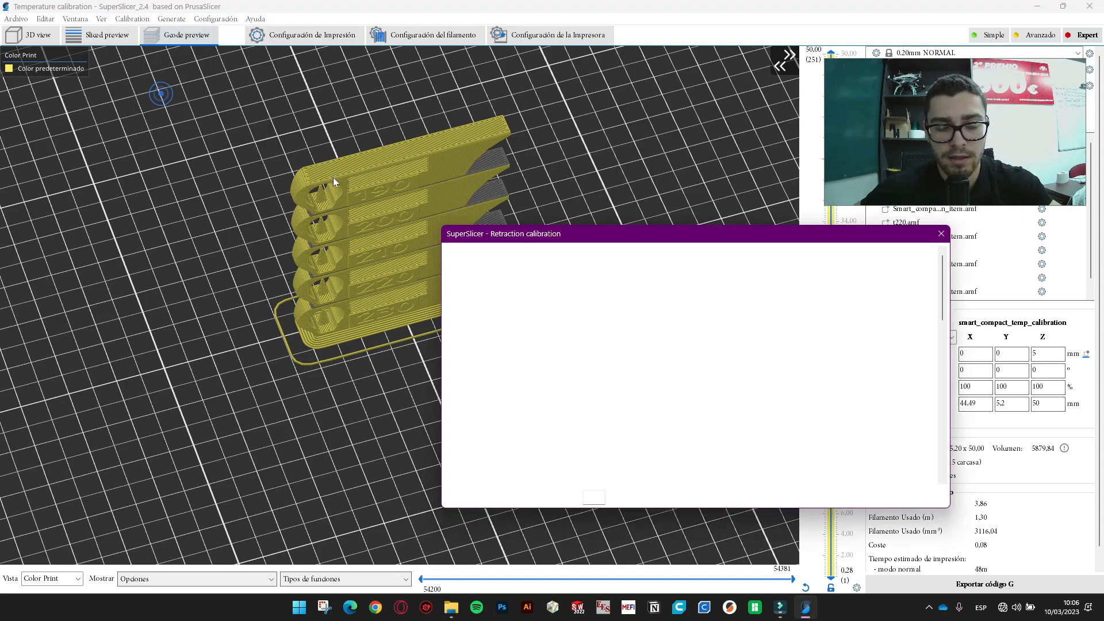
{"action": "scroll", "coordinate": [745, 353], "scroll_direction": "down", "scroll_amount": 5}
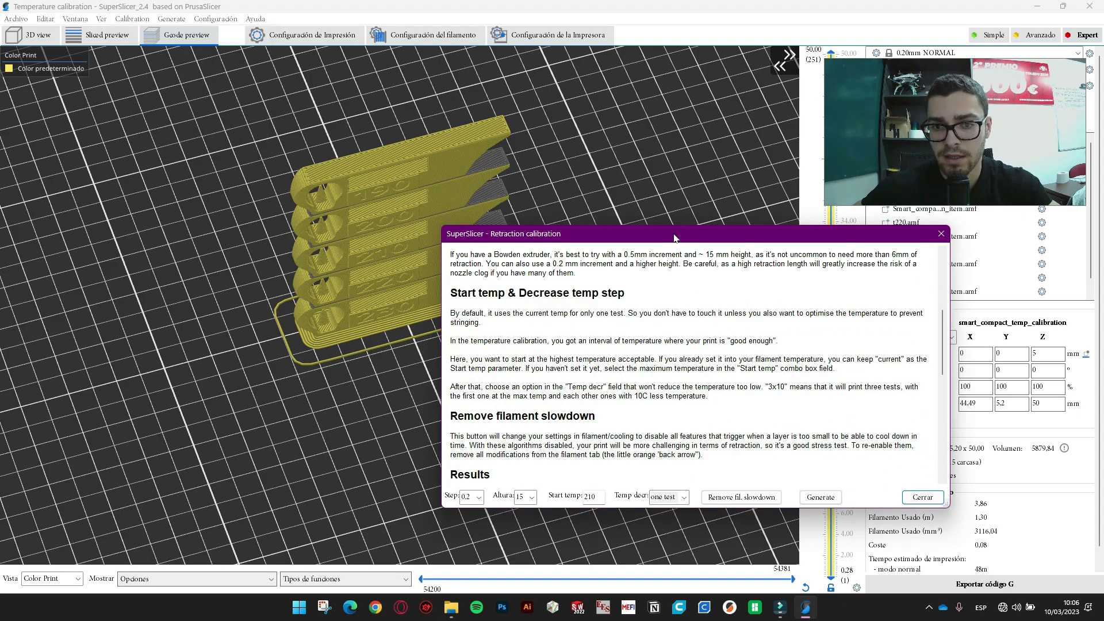
{"action": "left_click_drag", "start_coordinate": [674, 237], "coordinate": [622, 157]}
{"action": "scroll", "coordinate": [624, 270], "scroll_direction": "down", "scroll_amount": 10}
{"action": "scroll", "coordinate": [624, 270], "scroll_direction": "up", "scroll_amount": 4}
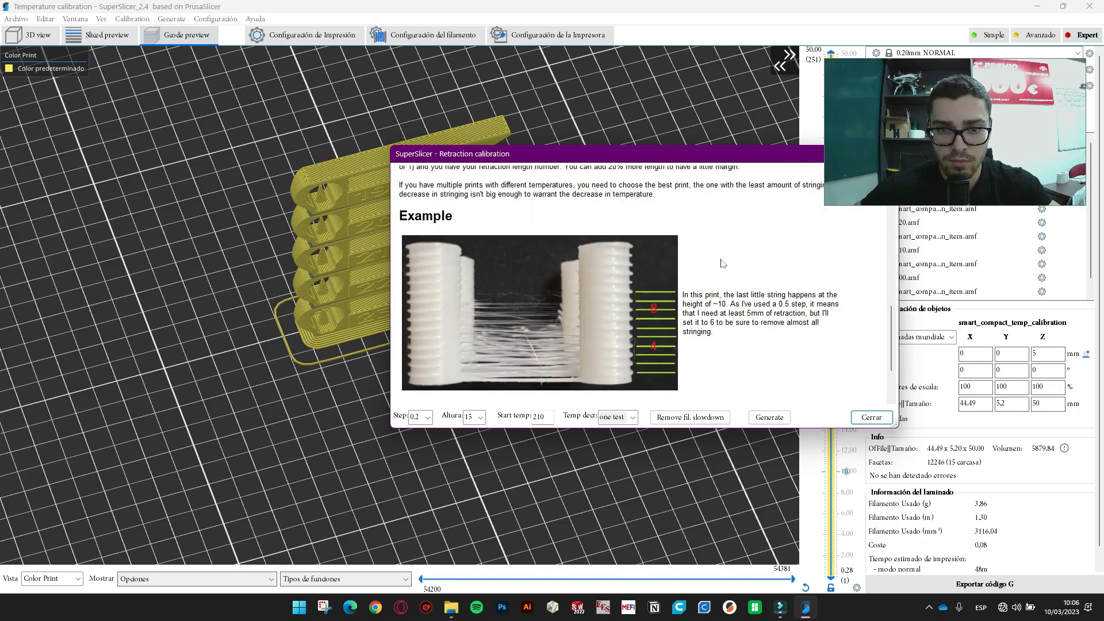
{"action": "scroll", "coordinate": [732, 374], "scroll_direction": "down", "scroll_amount": 3}
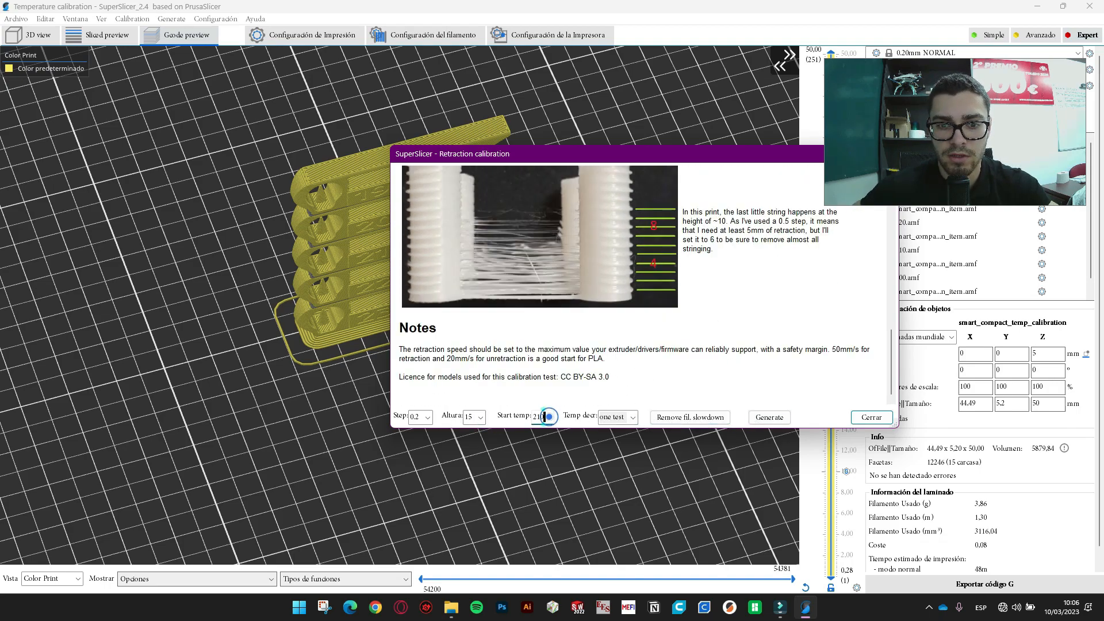
{"action": "left_click", "coordinate": [870, 417]}
{"action": "left_click", "coordinate": [181, 18]}
{"action": "left_click", "coordinate": [182, 19]}
{"action": "left_click", "coordinate": [182, 19]}
{"action": "mouse_move", "coordinate": [204, 20]}
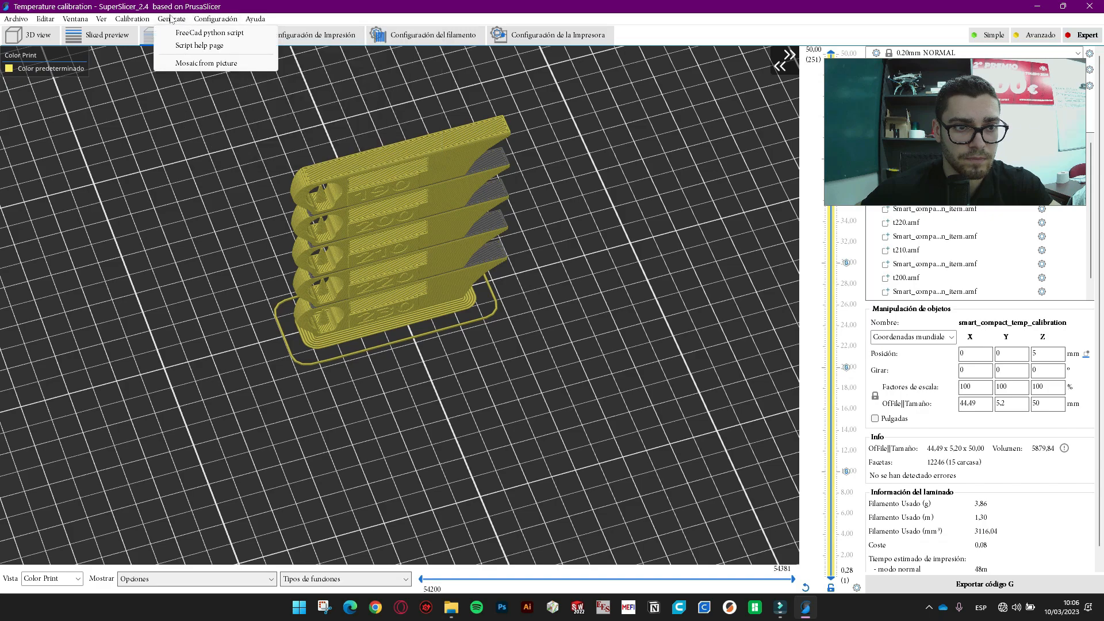
{"action": "mouse_move", "coordinate": [101, 22]}
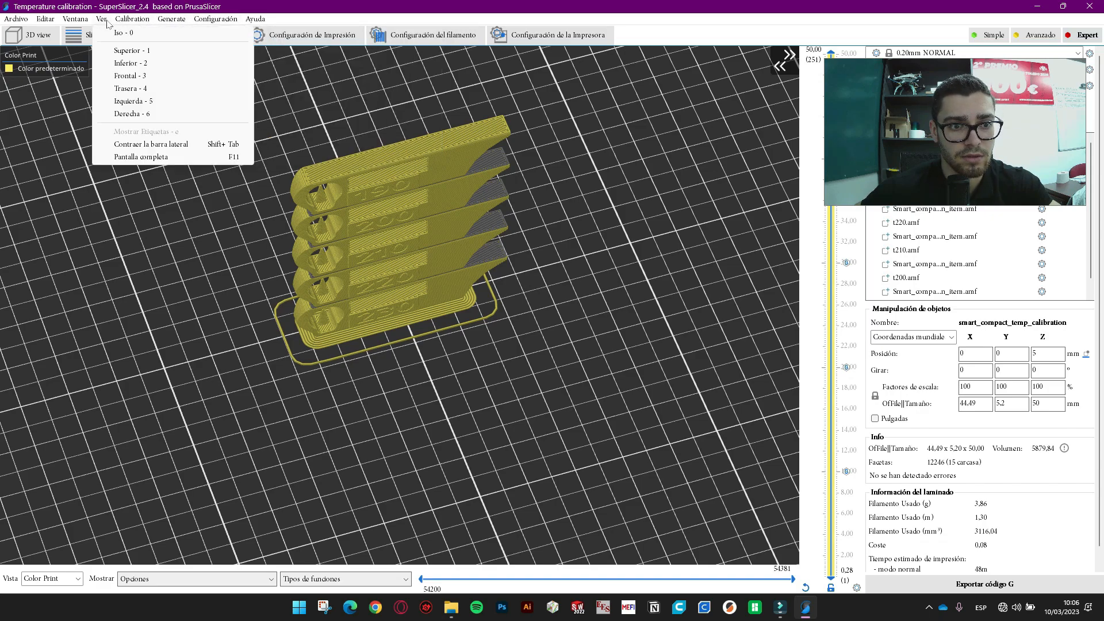